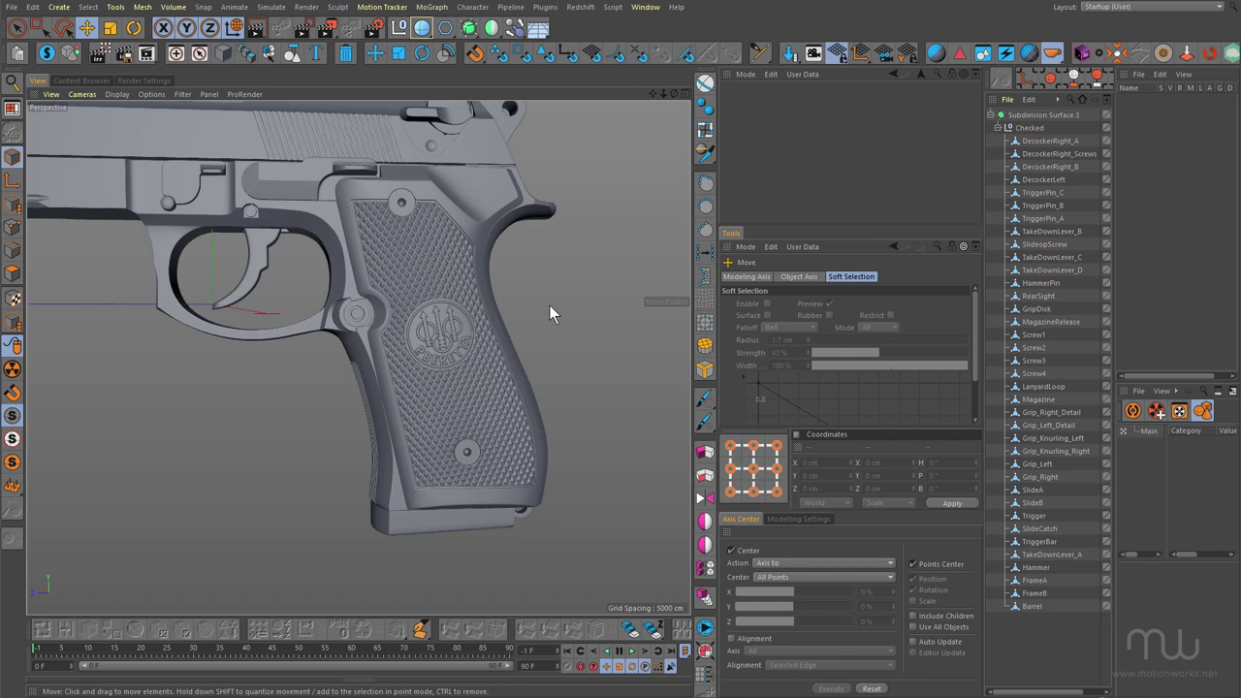
# Examine the diamond-knurled grip panel with its logo up close, and the smooth grip panel on the pistol's opposite side.
pyautogui.keyDown('alt'); pyautogui.moveTo(524, 330); pyautogui.dragTo(554, 317, button='right'); pyautogui.keyUp('alt')
pyautogui.keyDown('alt'); pyautogui.moveTo(416, 368); pyautogui.dragTo(384, 334); pyautogui.keyUp('alt')
pyautogui.keyDown('alt'); pyautogui.moveTo(358, 358); pyautogui.dragTo(399, 410, button='middle'); pyautogui.keyUp('alt')
pyautogui.keyDown('alt'); pyautogui.moveTo(324, 264); pyautogui.dragTo(409, 254, button='right'); pyautogui.keyUp('alt')
pyautogui.moveTo(293, 290)
pyautogui.keyDown('alt'); pyautogui.mouseDown()
pyautogui.moveTo(420, 279)
pyautogui.moveTo(276, 305)
pyautogui.mouseUp(); pyautogui.keyUp('alt')
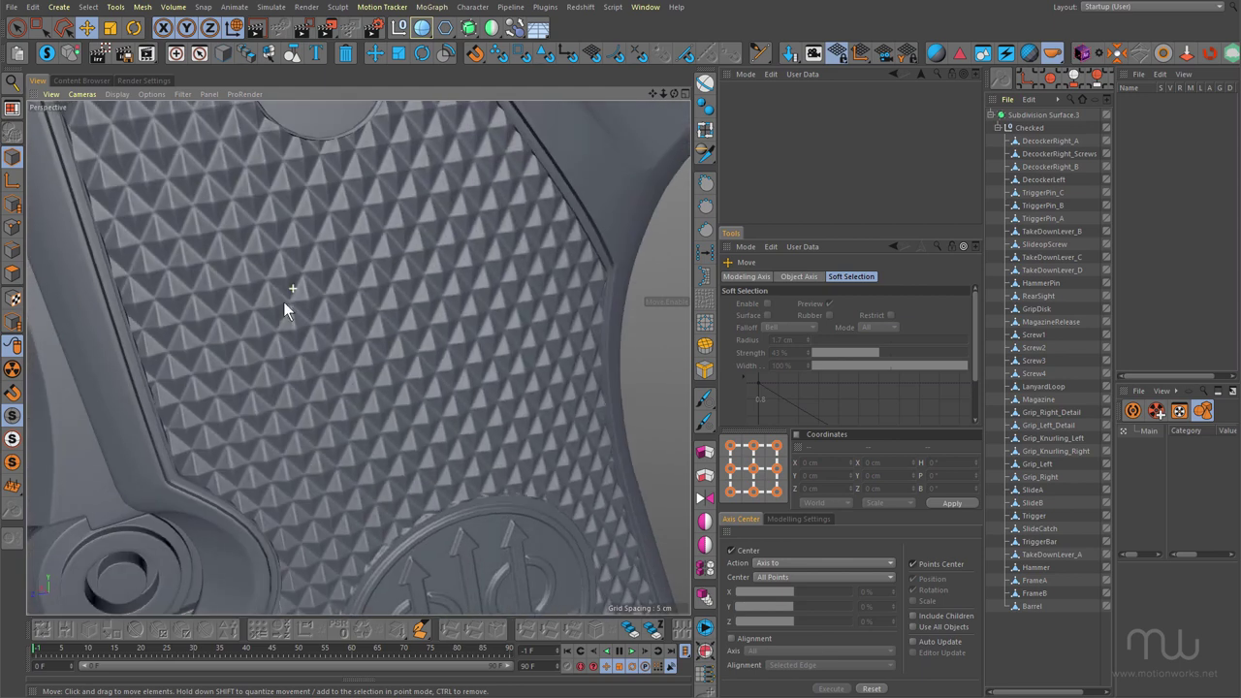
pyautogui.keyDown('alt'); pyautogui.moveTo(351, 286); pyautogui.dragTo(267, 315, button='right'); pyautogui.keyUp('alt')
pyautogui.keyDown('alt'); pyautogui.moveTo(266, 316); pyautogui.dragTo(353, 303); pyautogui.keyUp('alt')
pyautogui.keyDown('alt'); pyautogui.moveTo(353, 302); pyautogui.dragTo(316, 335, button='right'); pyautogui.keyUp('alt')
pyautogui.keyDown('alt'); pyautogui.moveTo(316, 335); pyautogui.dragTo(360, 329); pyautogui.keyUp('alt')
pyautogui.keyDown('alt'); pyautogui.moveTo(369, 317); pyautogui.dragTo(257, 341, button='right'); pyautogui.keyUp('alt')
pyautogui.keyDown('alt'); pyautogui.moveTo(347, 357); pyautogui.dragTo(339, 411, button='middle'); pyautogui.keyUp('alt')
pyautogui.keyDown('alt'); pyautogui.moveTo(357, 329); pyautogui.dragTo(384, 330); pyautogui.keyUp('alt')
pyautogui.keyDown('alt'); pyautogui.moveTo(355, 294); pyautogui.dragTo(435, 289, button='right'); pyautogui.keyUp('alt')
pyautogui.keyDown('alt'); pyautogui.moveTo(333, 295); pyautogui.dragTo(358, 282); pyautogui.keyUp('alt')
pyautogui.scroll(-6, 358, 282)
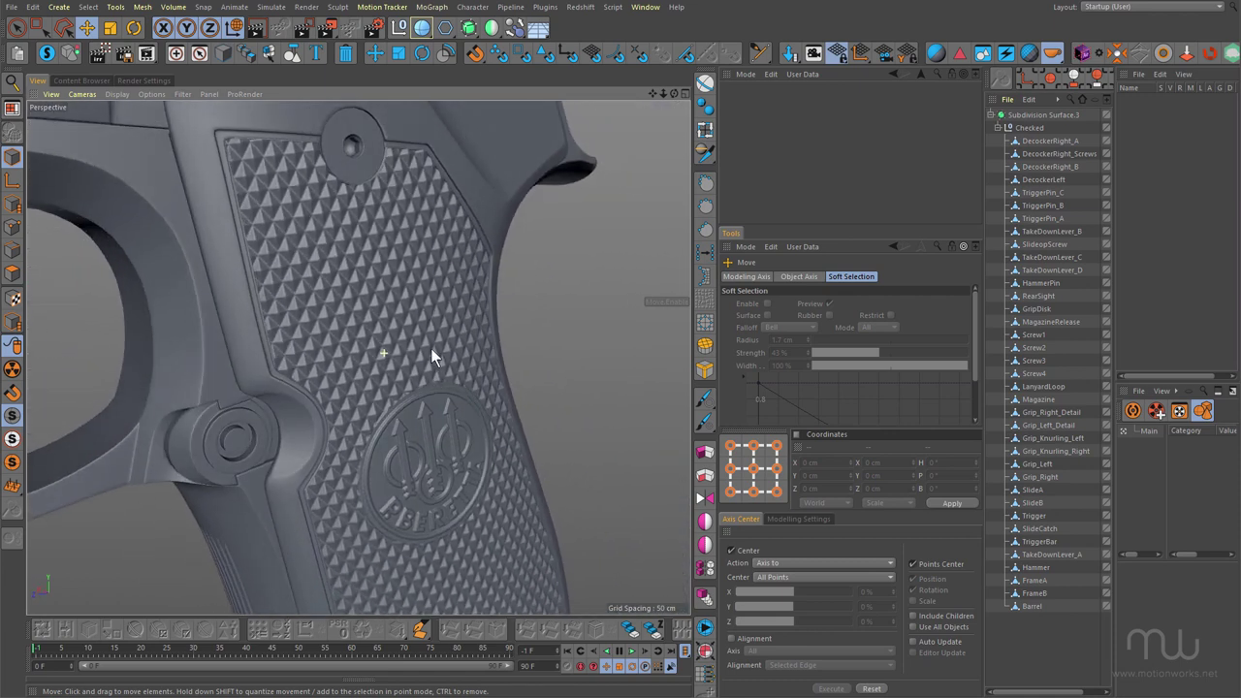
pyautogui.keyDown('alt'); pyautogui.moveTo(348, 348); pyautogui.dragTo(401, 388); pyautogui.keyUp('alt')
pyautogui.scroll(5, 401, 382)
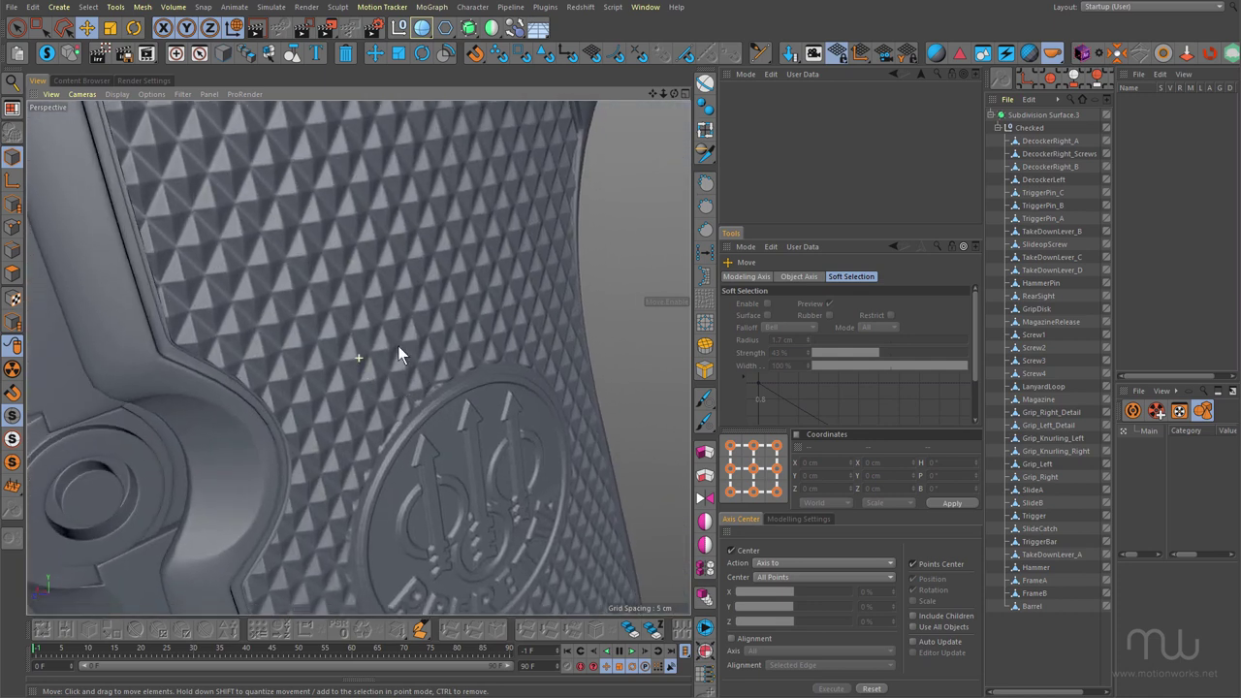
pyautogui.keyDown('alt'); pyautogui.moveTo(380, 328); pyautogui.dragTo(351, 319); pyautogui.keyUp('alt')
pyautogui.scroll(-5, 407, 340)
pyautogui.scroll(3, 481, 370)
pyautogui.keyDown('alt'); pyautogui.moveTo(479, 369); pyautogui.dragTo(424, 377); pyautogui.keyUp('alt')
pyautogui.scroll(5, 413, 368)
pyautogui.scroll(-5, 396, 370)
pyautogui.keyDown('alt'); pyautogui.moveTo(356, 357); pyautogui.dragTo(372, 245); pyautogui.keyUp('alt')
pyautogui.scroll(3, 400, 330)
pyautogui.scroll(-6, 318, 331)
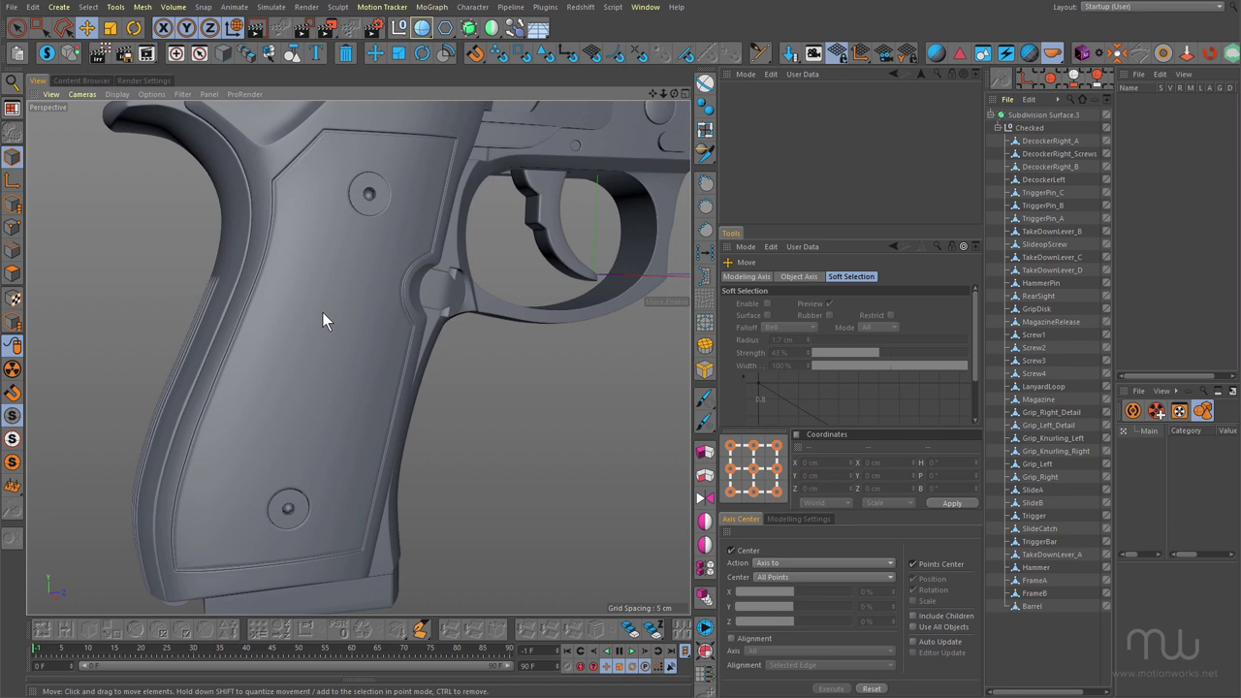
pyautogui.keyDown('alt'); pyautogui.moveTo(322, 312); pyautogui.dragTo(304, 337); pyautogui.keyUp('alt')
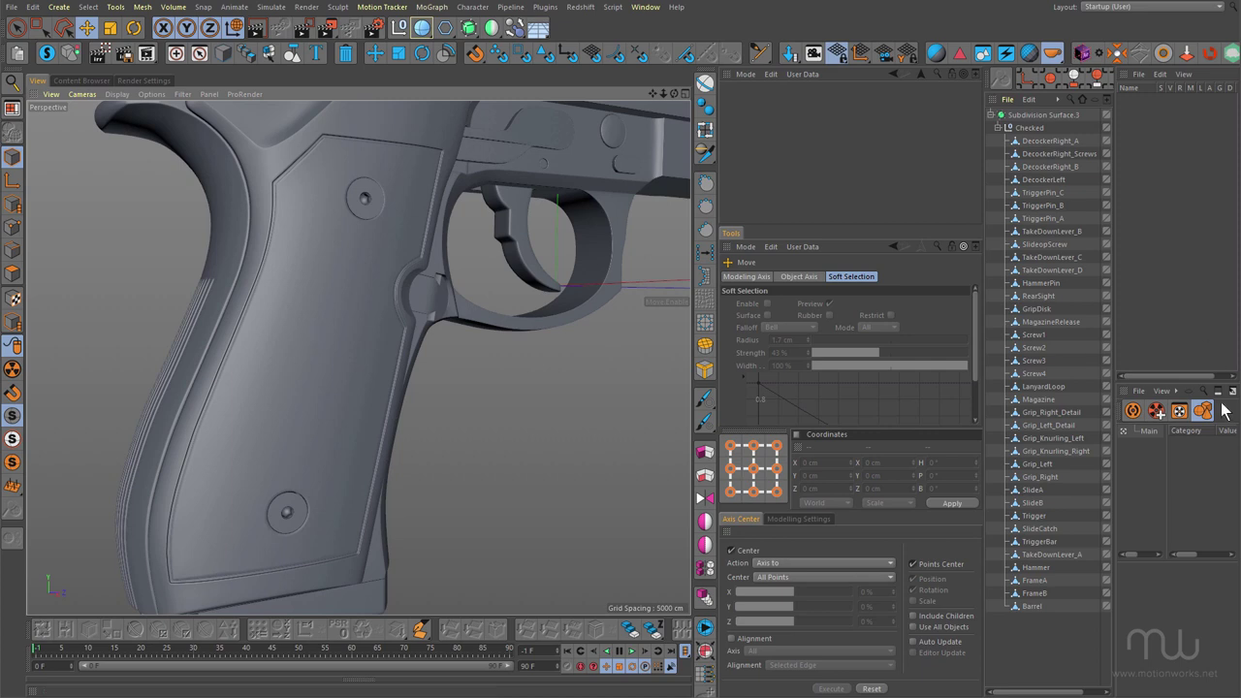
# Copy the Grip_Right_Detail object into a new empty project.
pyautogui.click(1051, 412)
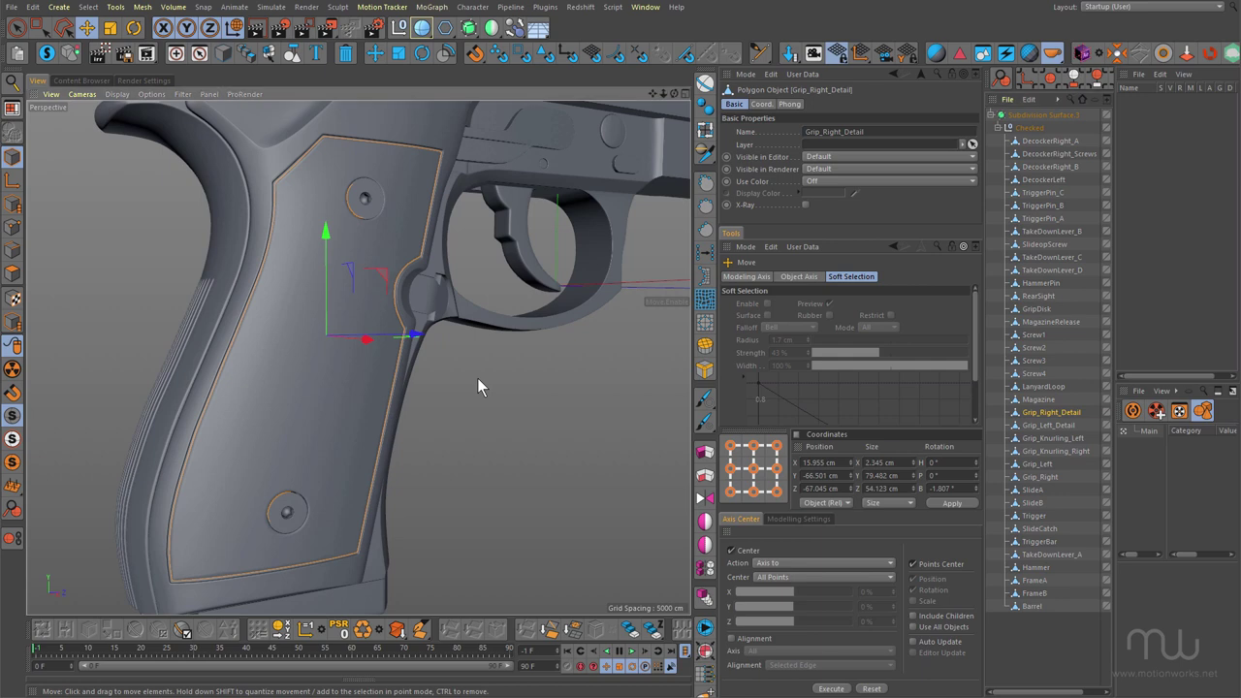
pyautogui.hotkey('ctrl', 'n')
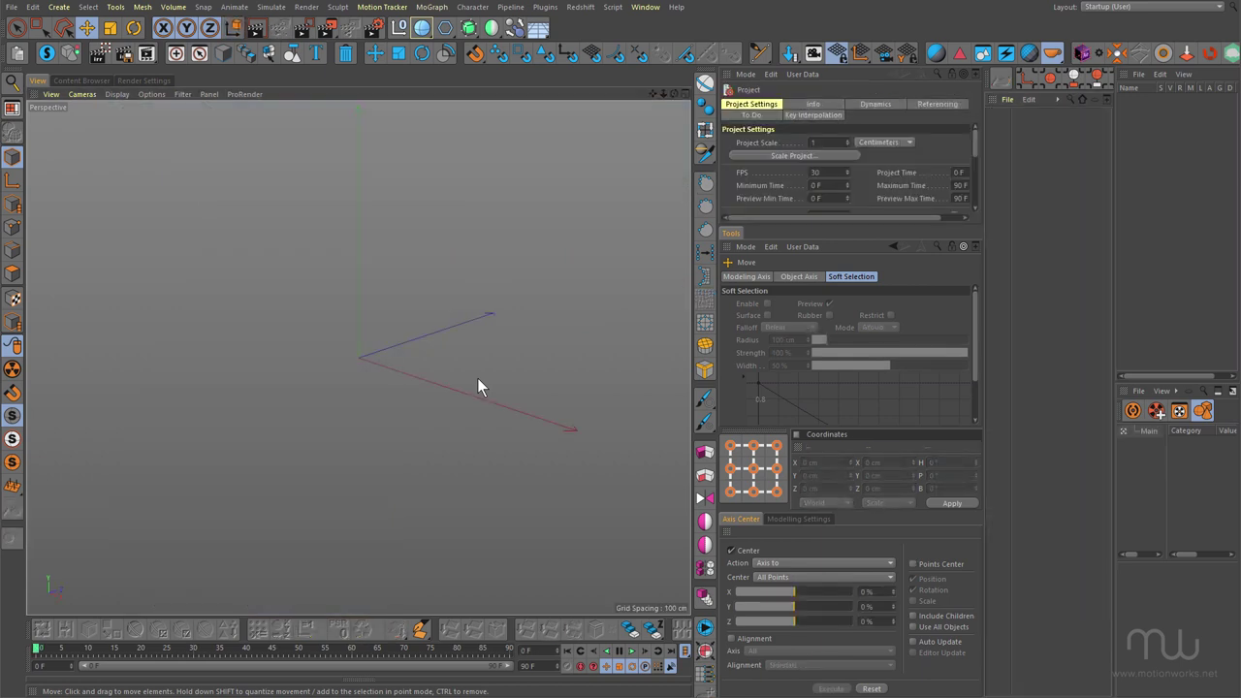
pyautogui.hotkey('ctrl', 'v')
pyautogui.keyDown('alt'); pyautogui.moveTo(357, 396); pyautogui.dragTo(392, 378, button='right'); pyautogui.keyUp('alt')
pyautogui.moveTo(359, 331)
pyautogui.keyDown('alt'); pyautogui.mouseDown()
pyautogui.moveTo(449, 337)
pyautogui.moveTo(353, 343)
pyautogui.moveTo(367, 326)
pyautogui.mouseUp(); pyautogui.keyUp('alt')
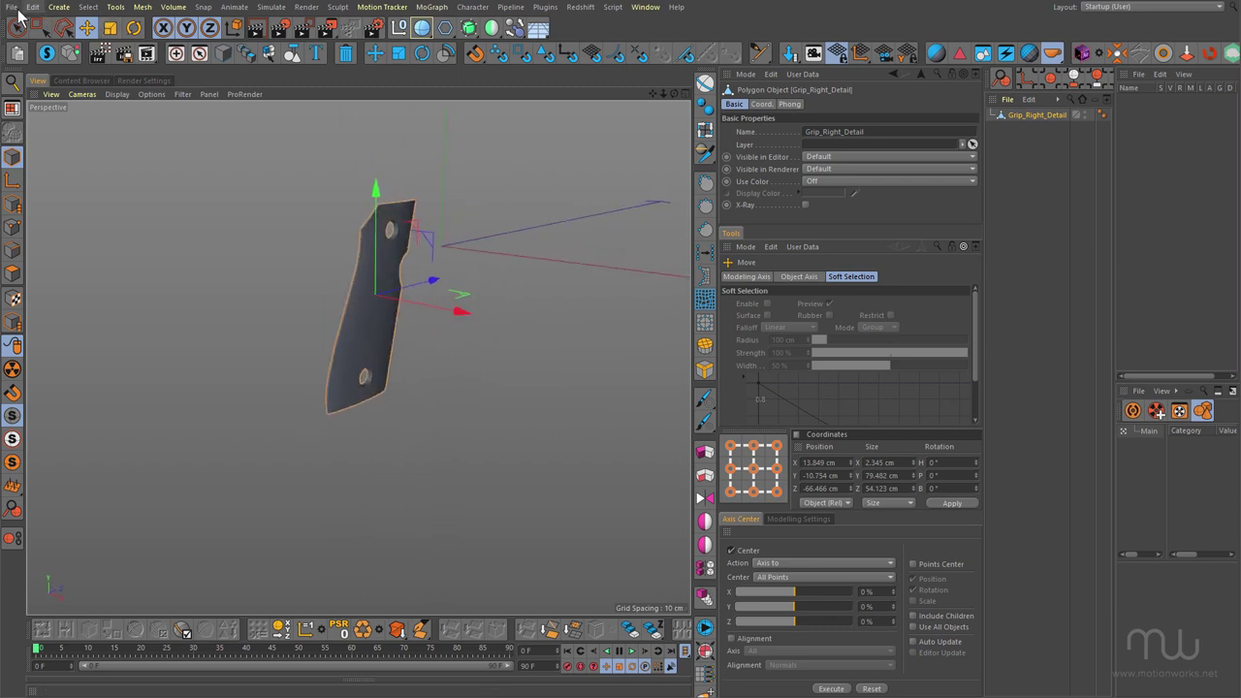
# Start a Wavefront OBJ export of the grip, naming the file Grip_Detail_Right_03 in the Beretta ZBrush folder.
pyautogui.click(15, 7)
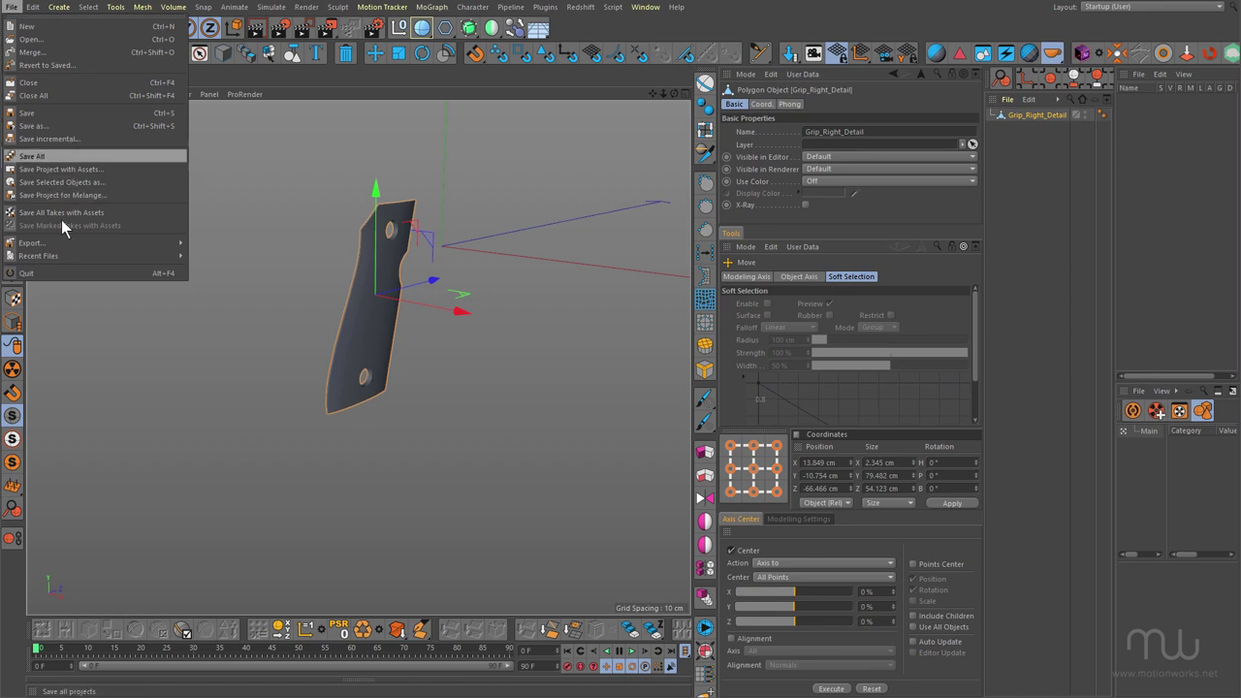
pyautogui.moveTo(64, 239)
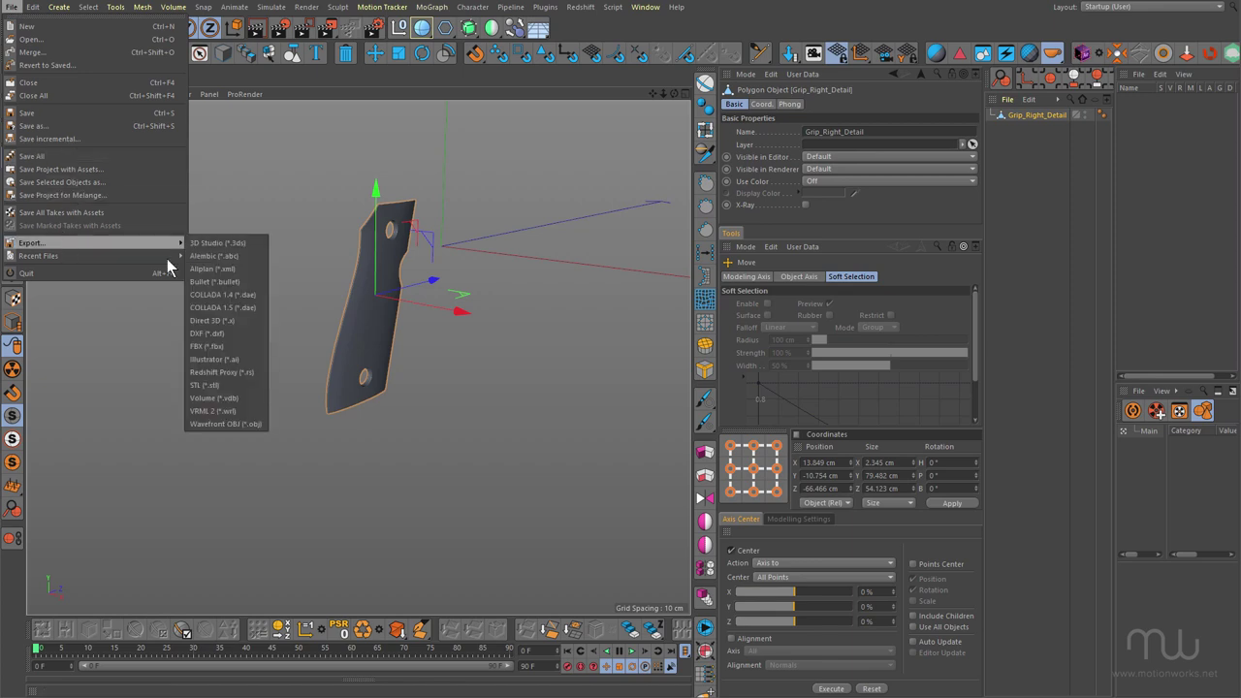
pyautogui.click(222, 425)
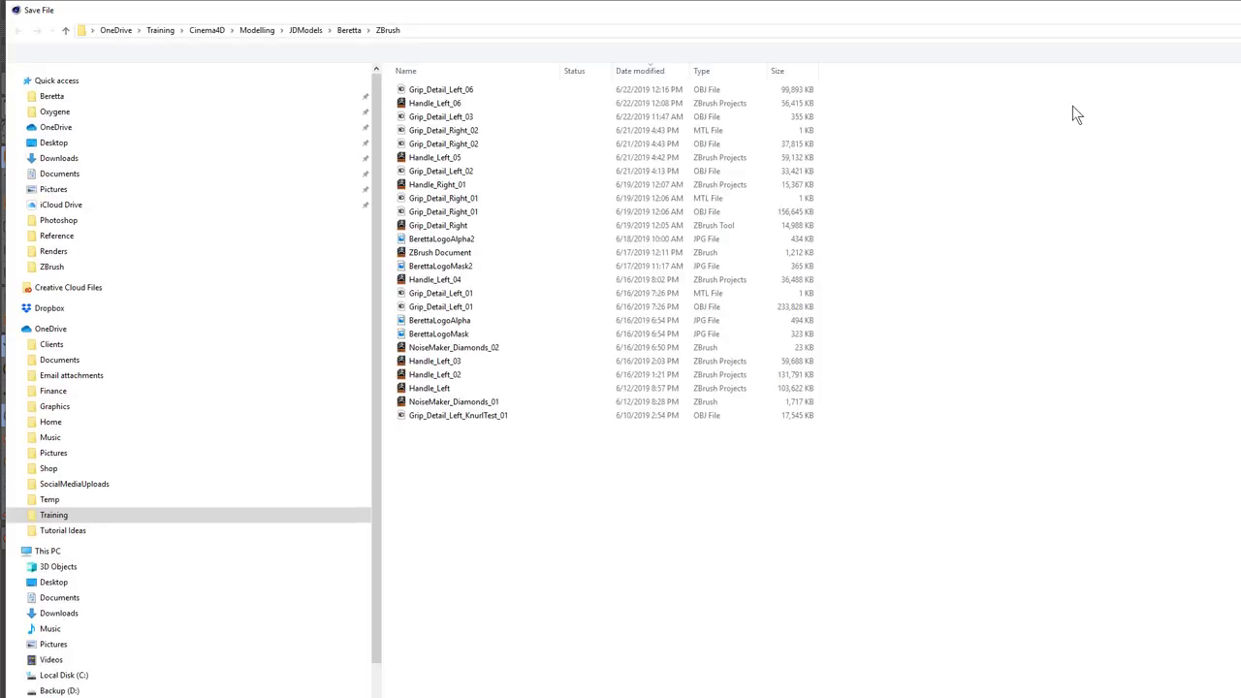
pyautogui.click(471, 145)
pyautogui.click(471, 697)
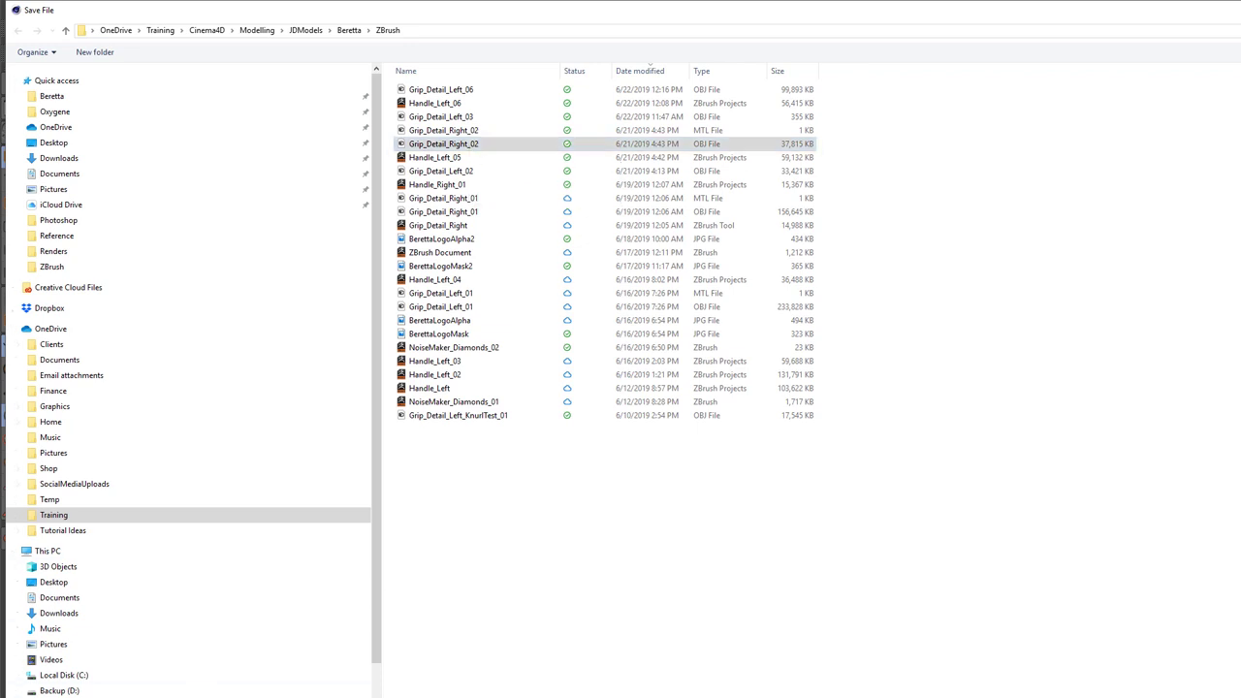
pyautogui.press('BackSpace')
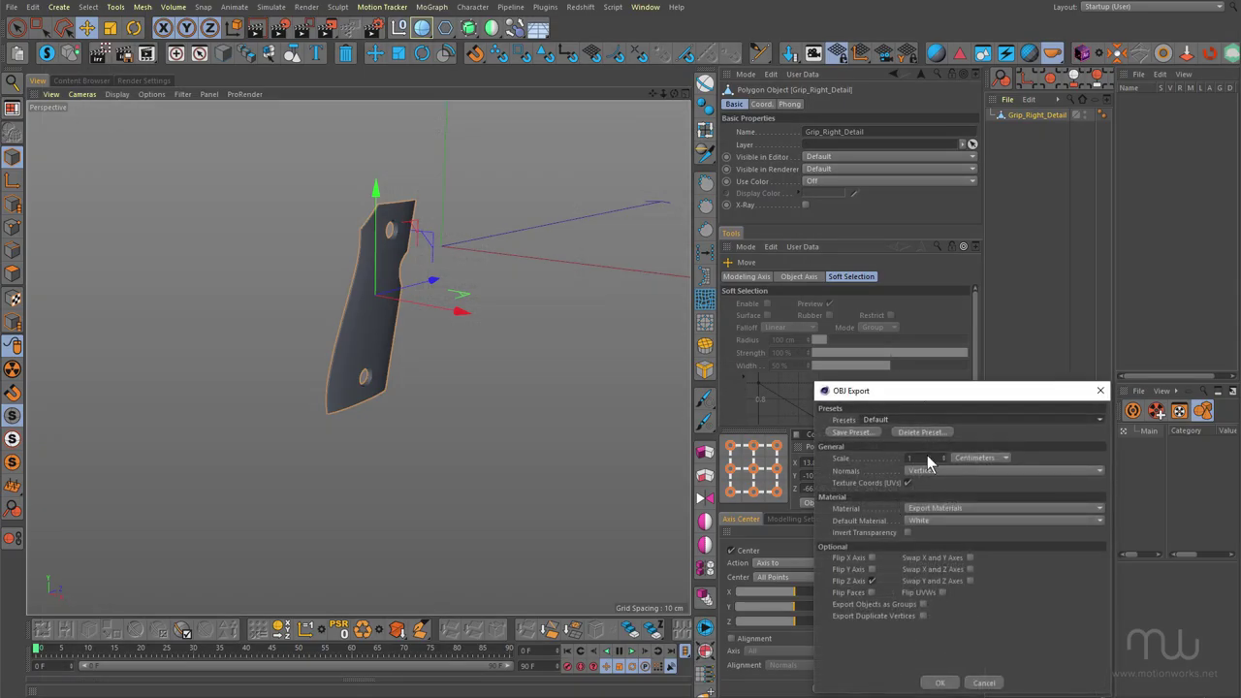
# Set the OBJ export's material option to No Material and complete the export.
pyautogui.moveTo(923, 397); pyautogui.dragTo(533, 211)
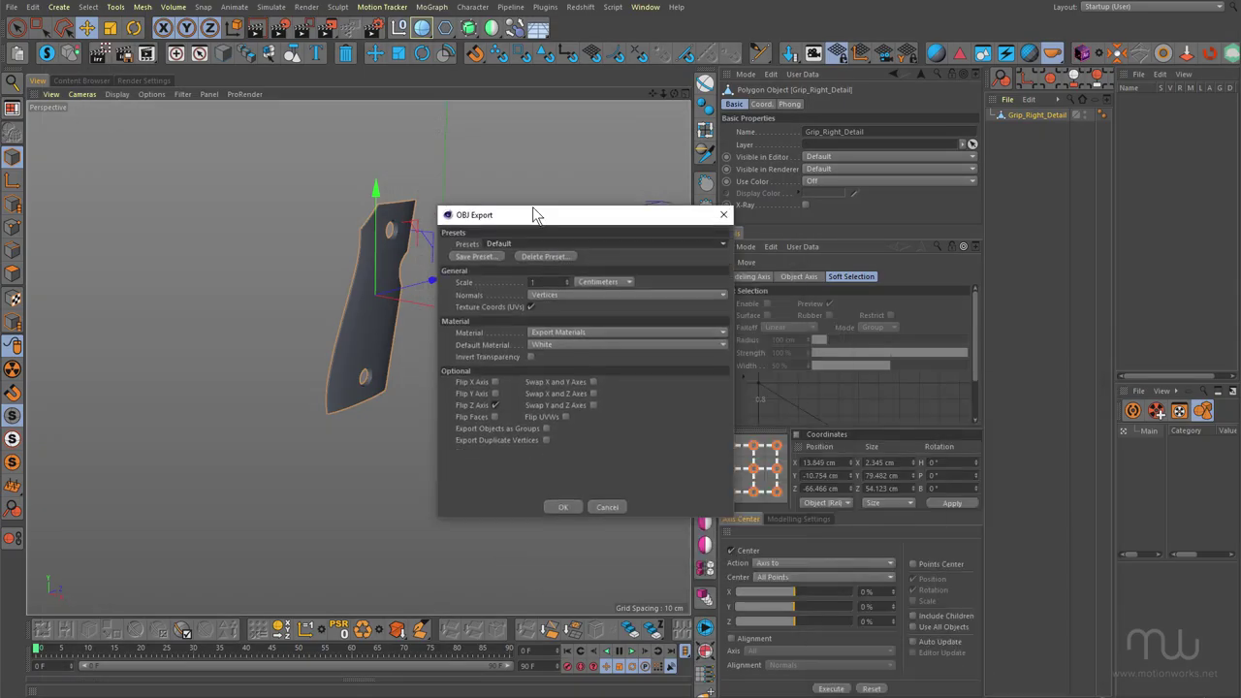
pyautogui.click(549, 324)
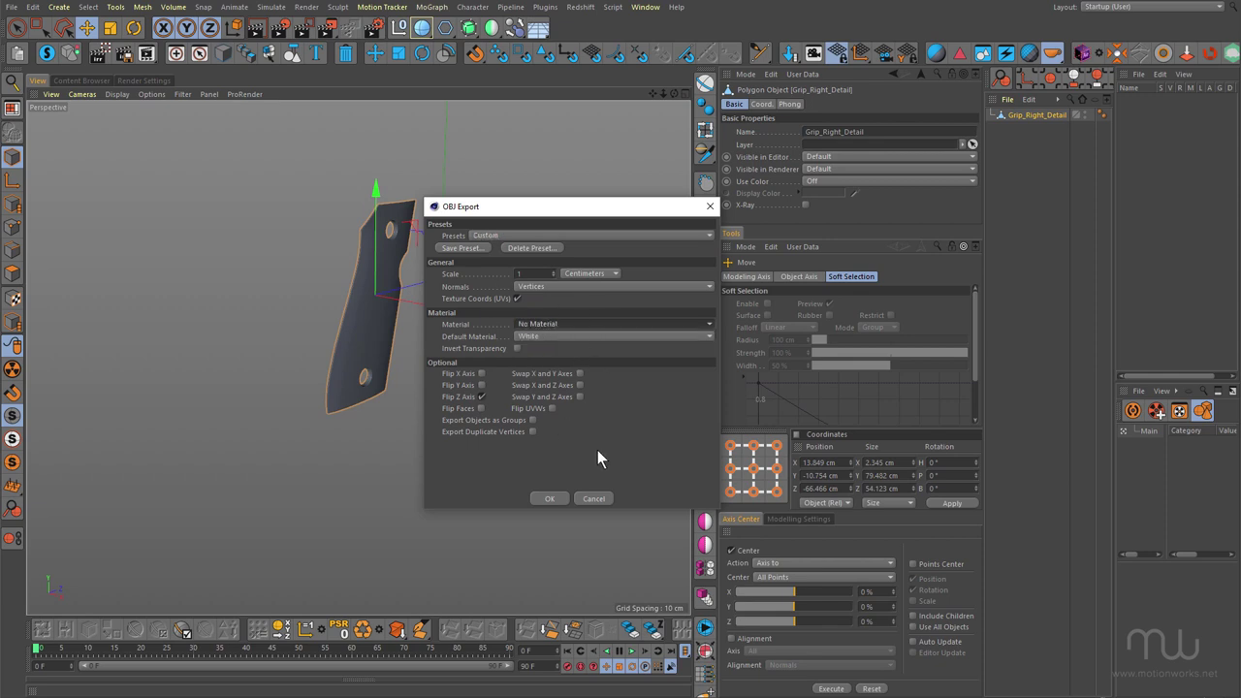
pyautogui.click(554, 497)
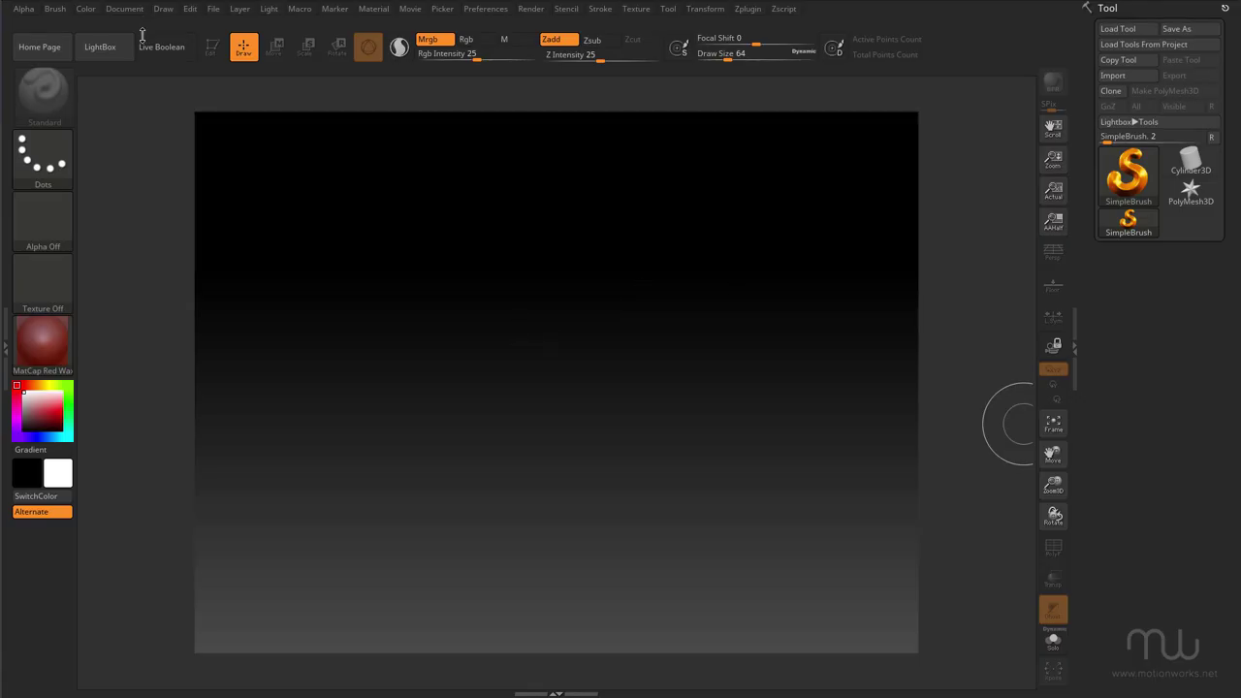
# Switch to ZBrush and create a new document that matches the window size.
pyautogui.click(1128, 77)
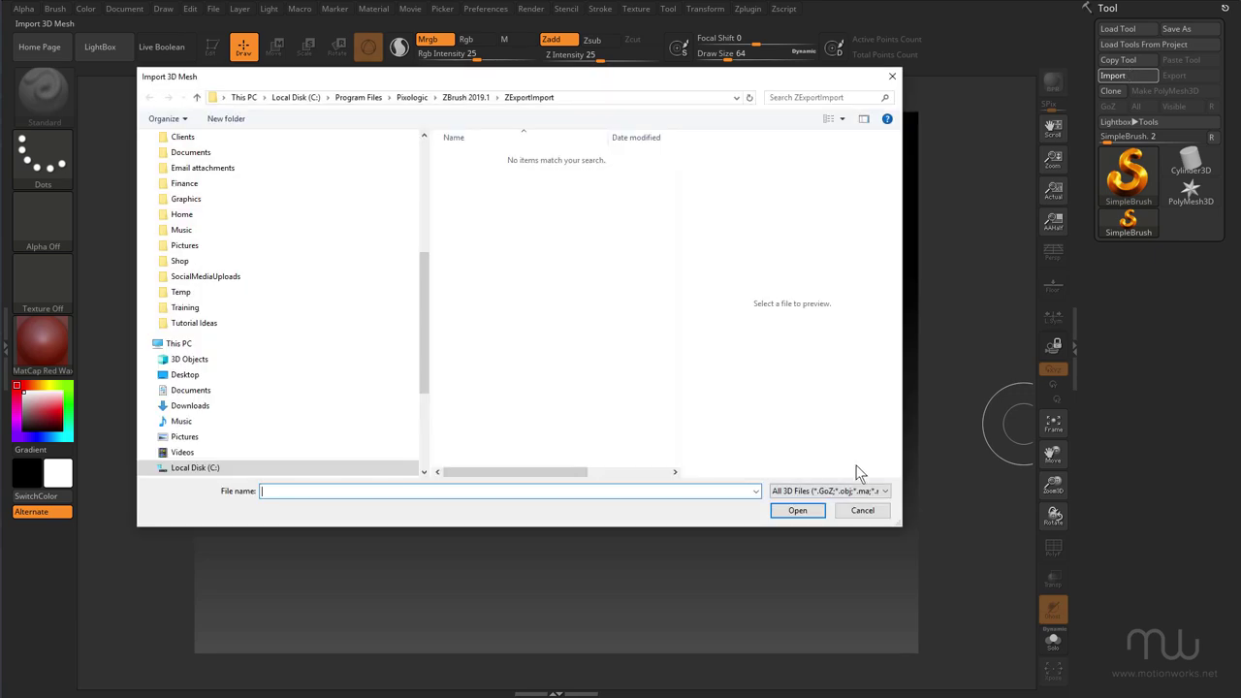
pyautogui.click(863, 509)
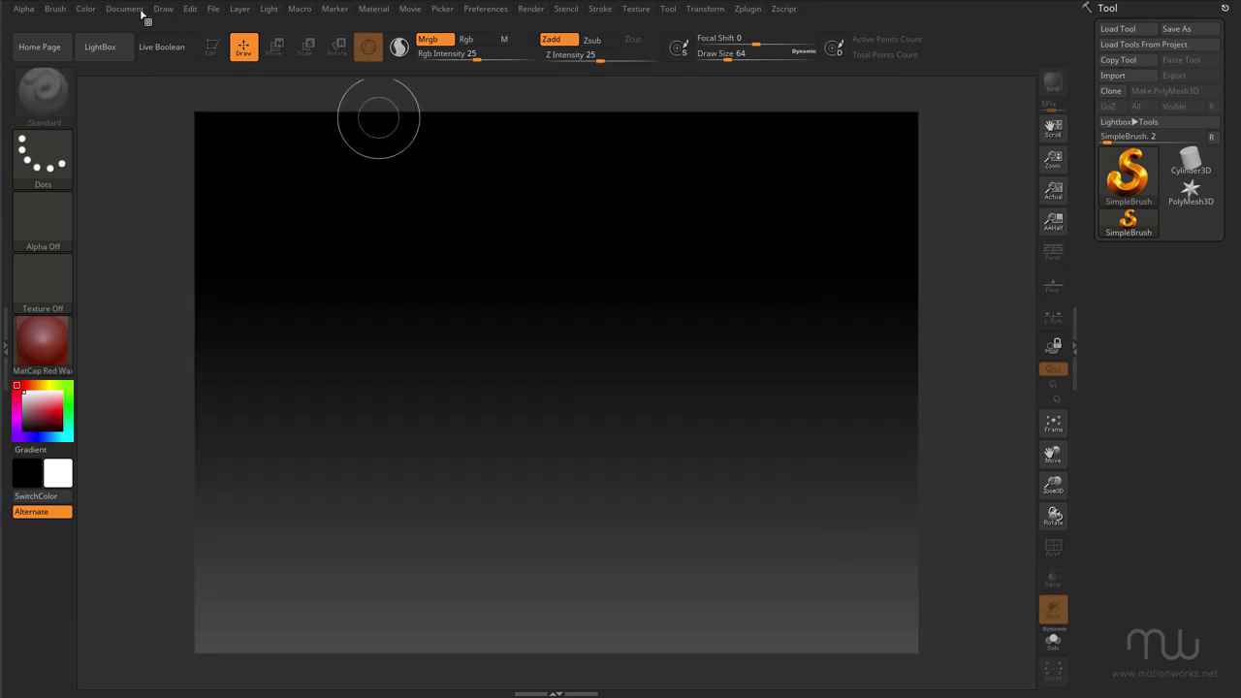
pyautogui.click(126, 12)
pyautogui.click(167, 170)
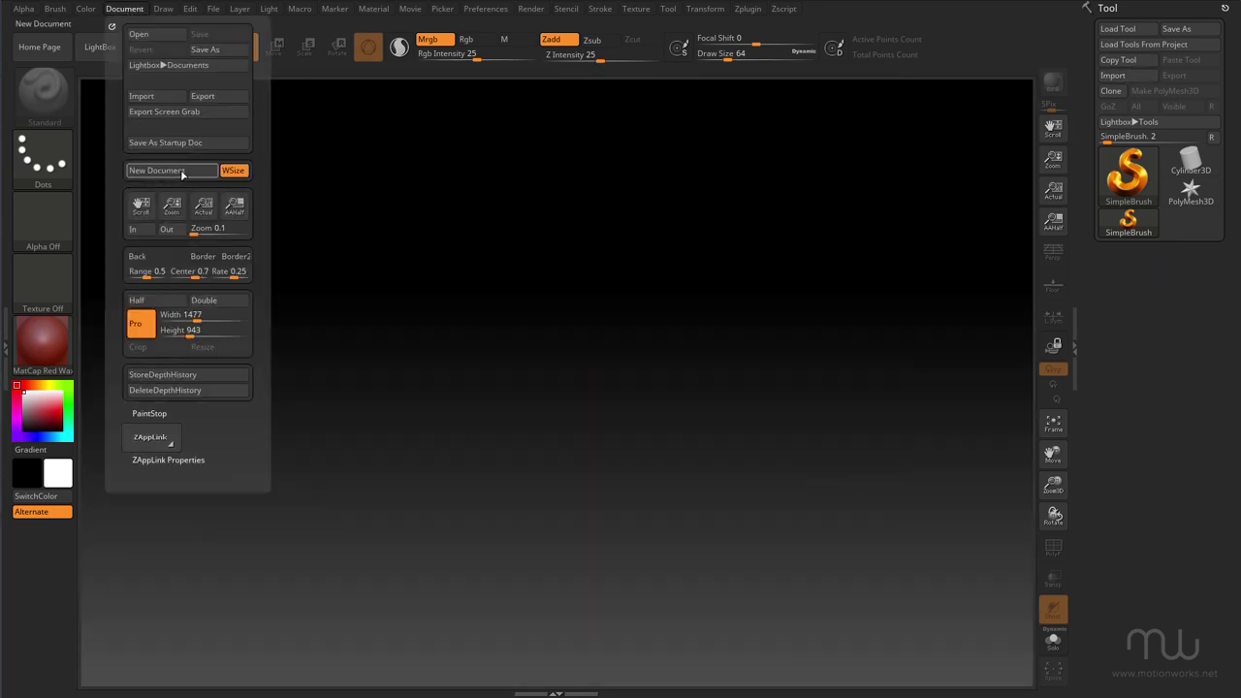
# Import the Grip_Detail_Right_03 OBJ file as a tool.
pyautogui.click(1117, 77)
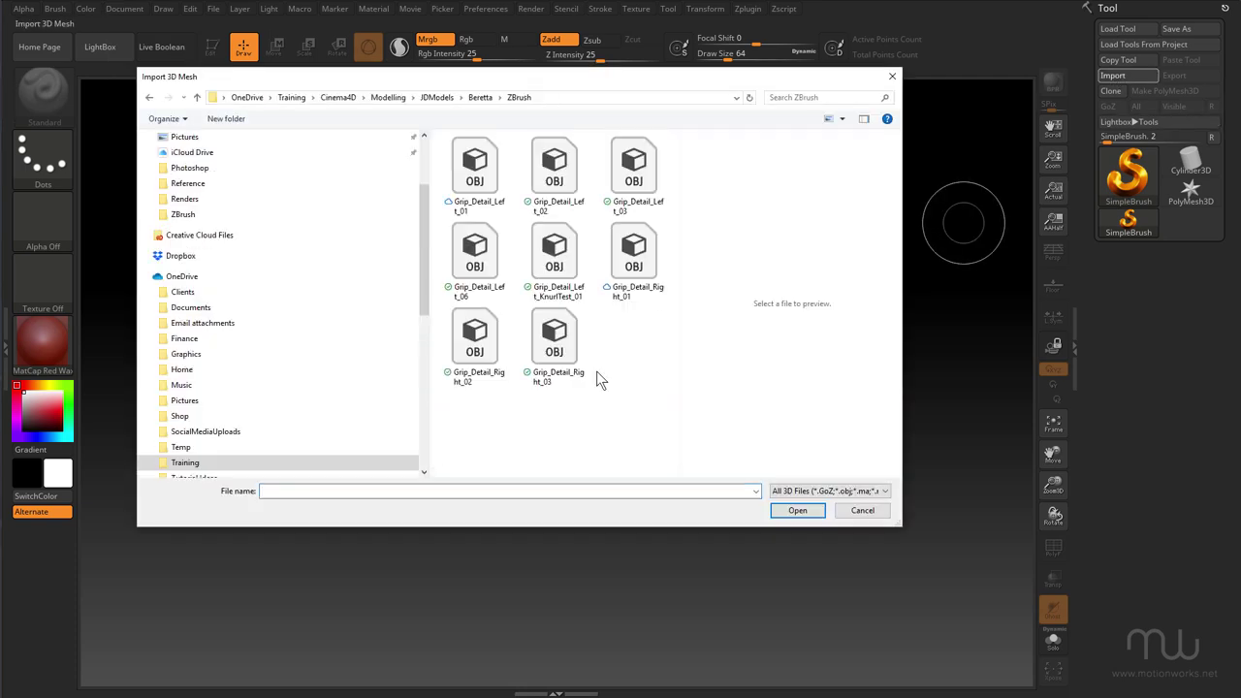
pyautogui.click(561, 347)
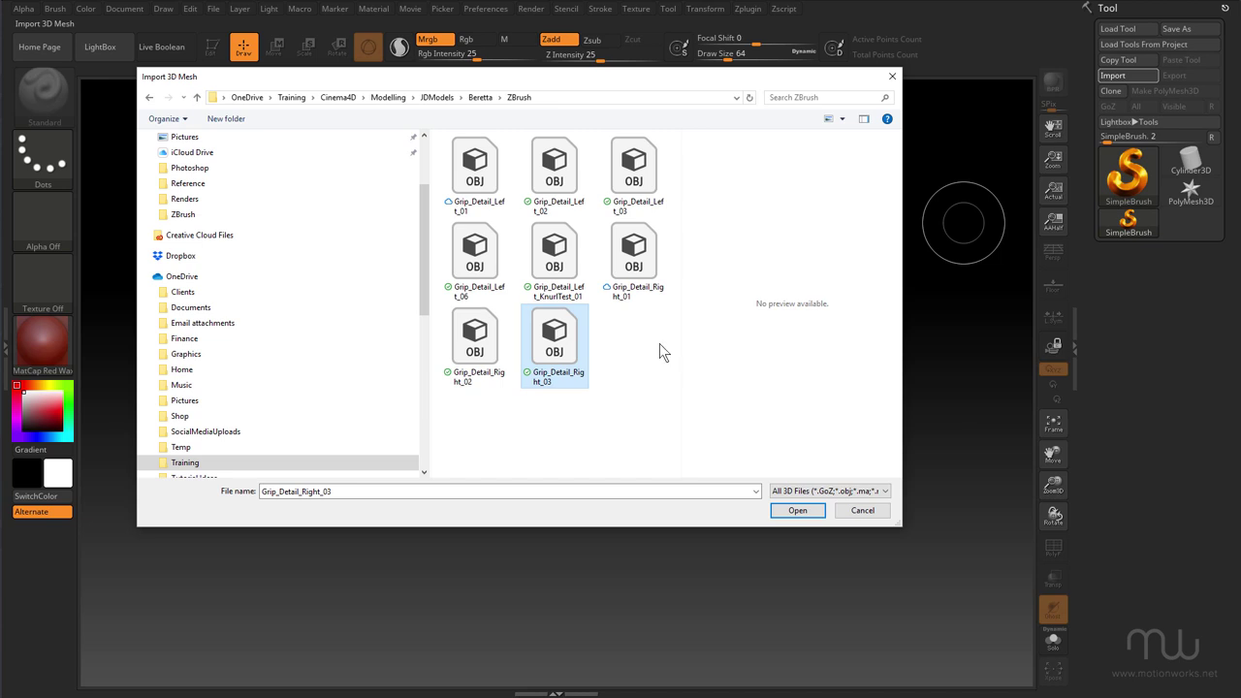
pyautogui.click(797, 510)
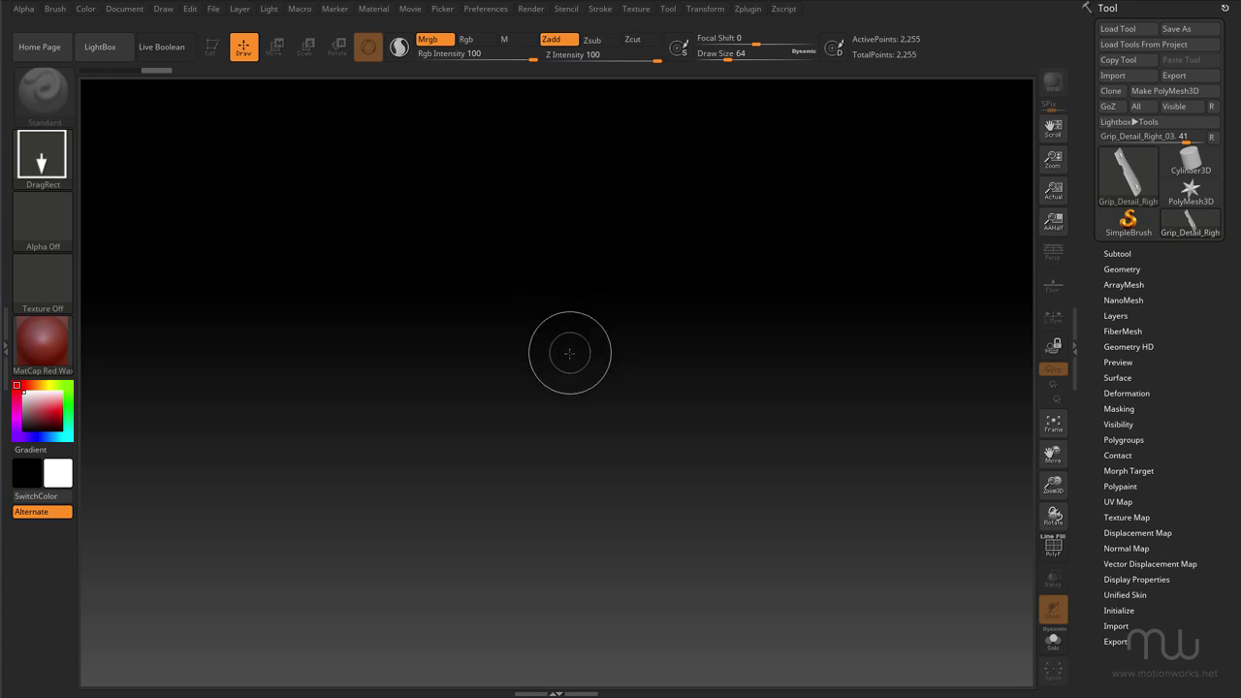
# Draw the imported grip onto the canvas, enable Edit mode and turn it to show its full side profile.
pyautogui.moveTo(553, 352)
pyautogui.mouseDown()
pyautogui.moveTo(612, 492)
pyautogui.moveTo(595, 670)
pyautogui.moveTo(558, 681)
pyautogui.mouseUp()
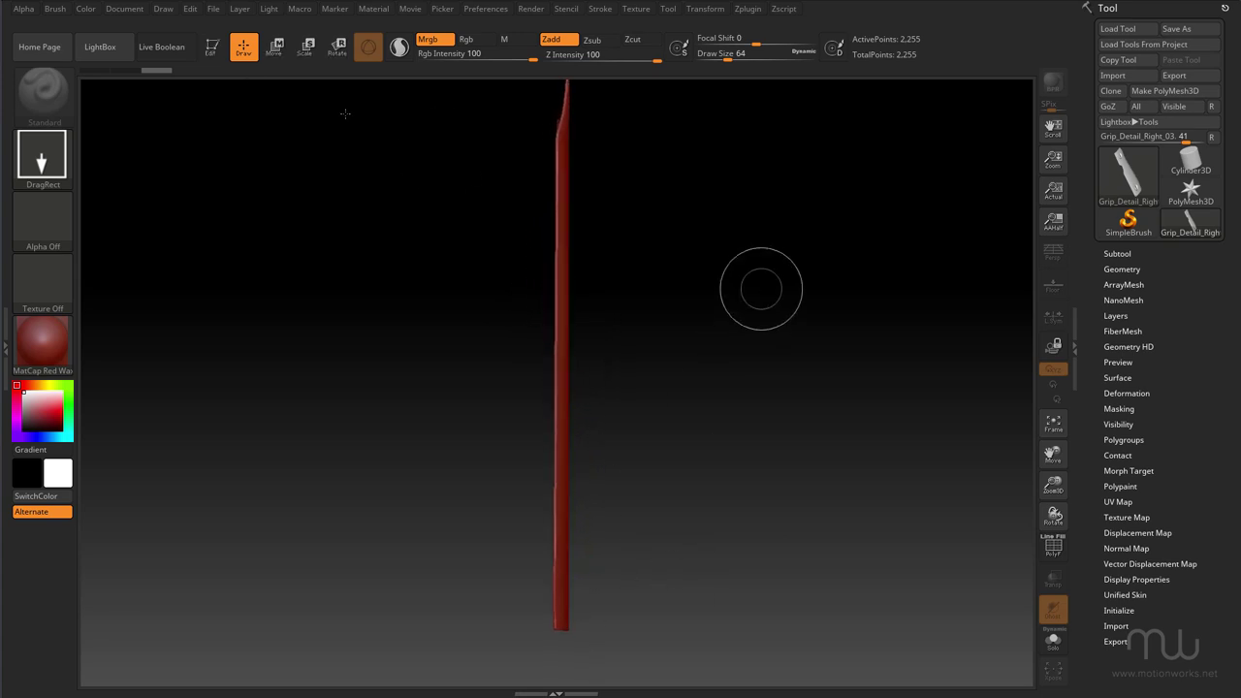
pyautogui.click(210, 46)
pyautogui.moveTo(655, 308); pyautogui.dragTo(632, 330)
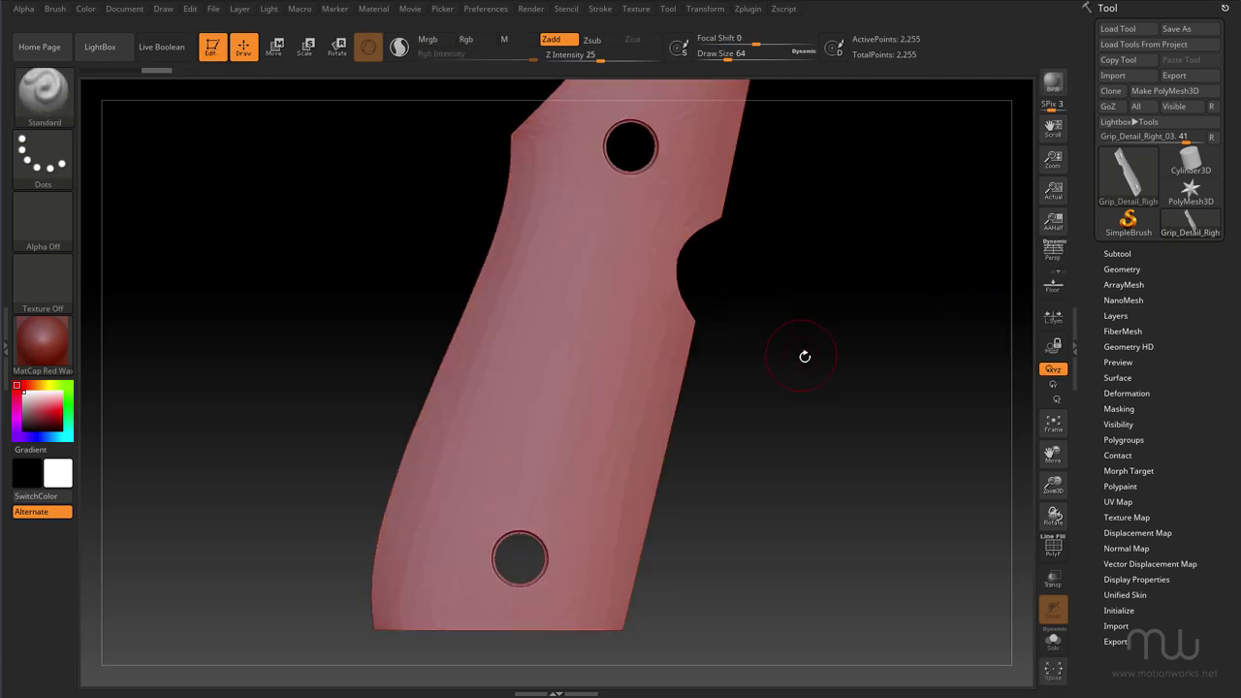
pyautogui.moveTo(804, 350)
pyautogui.mouseDown()
pyautogui.moveTo(844, 352)
pyautogui.moveTo(824, 362)
pyautogui.mouseUp()
pyautogui.moveTo(773, 296); pyautogui.dragTo(762, 343)
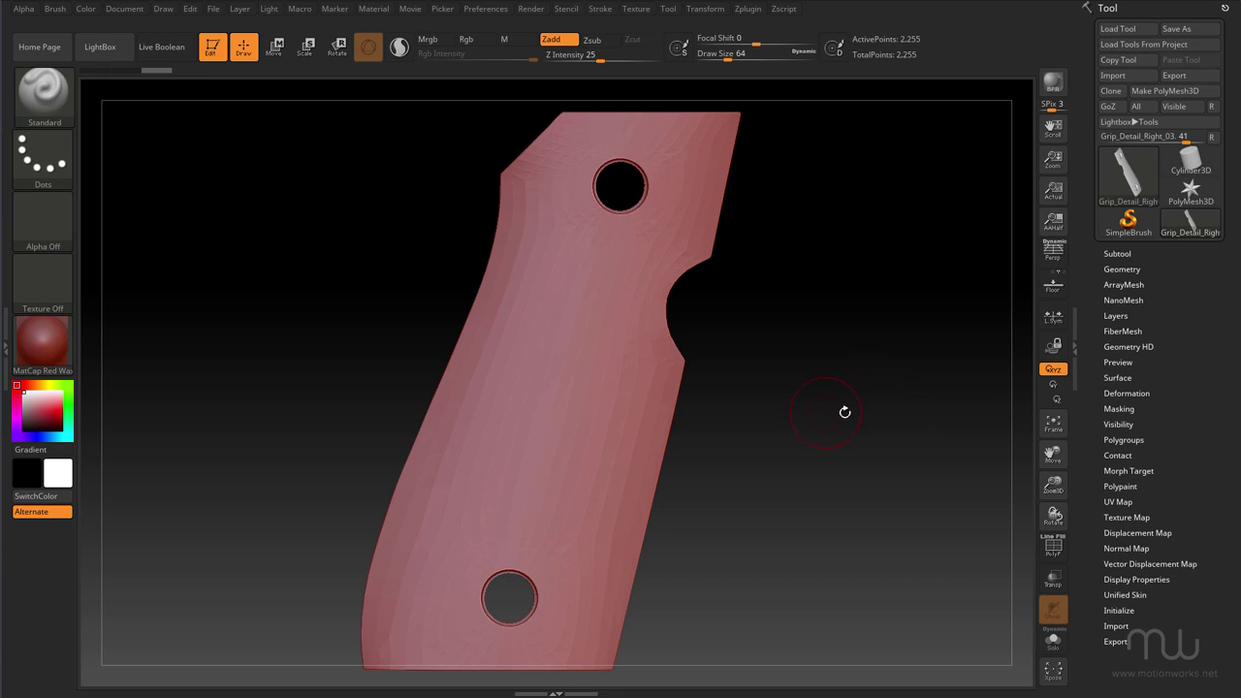
# Add surface noise to the grip using the saved NoiseMaker_Diamonds_02 preset.
pyautogui.click(1117, 377)
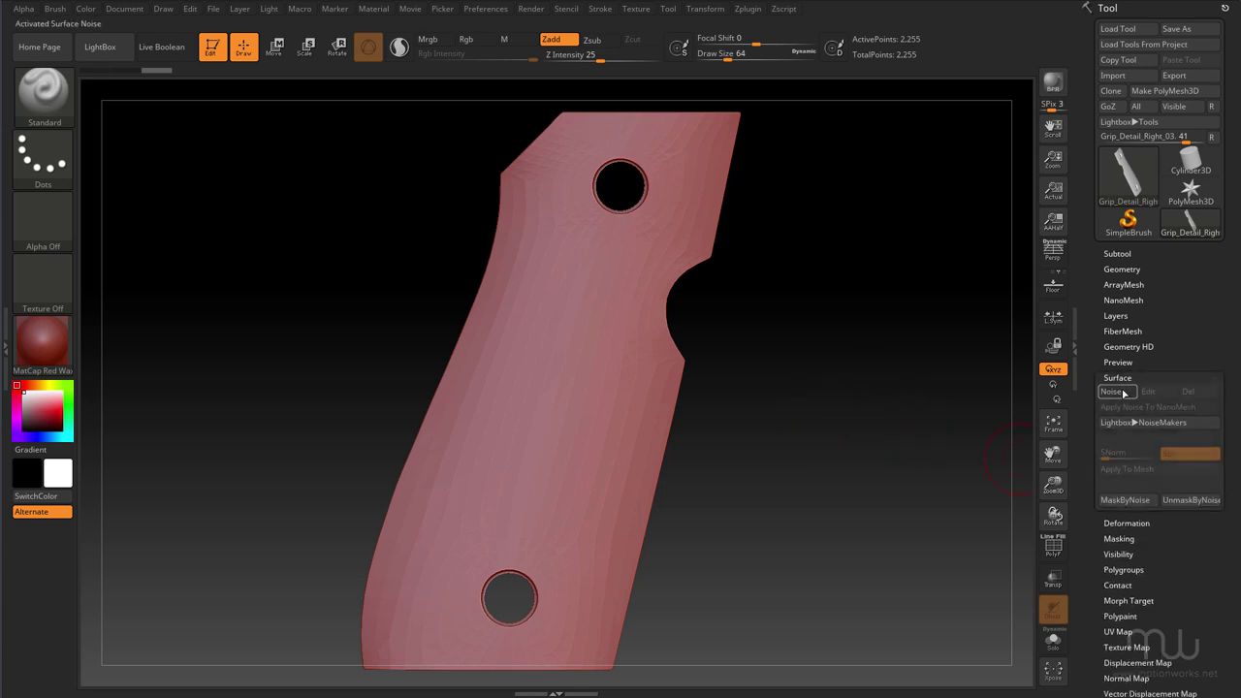
pyautogui.click(1123, 391)
pyautogui.moveTo(914, 435); pyautogui.dragTo(892, 435)
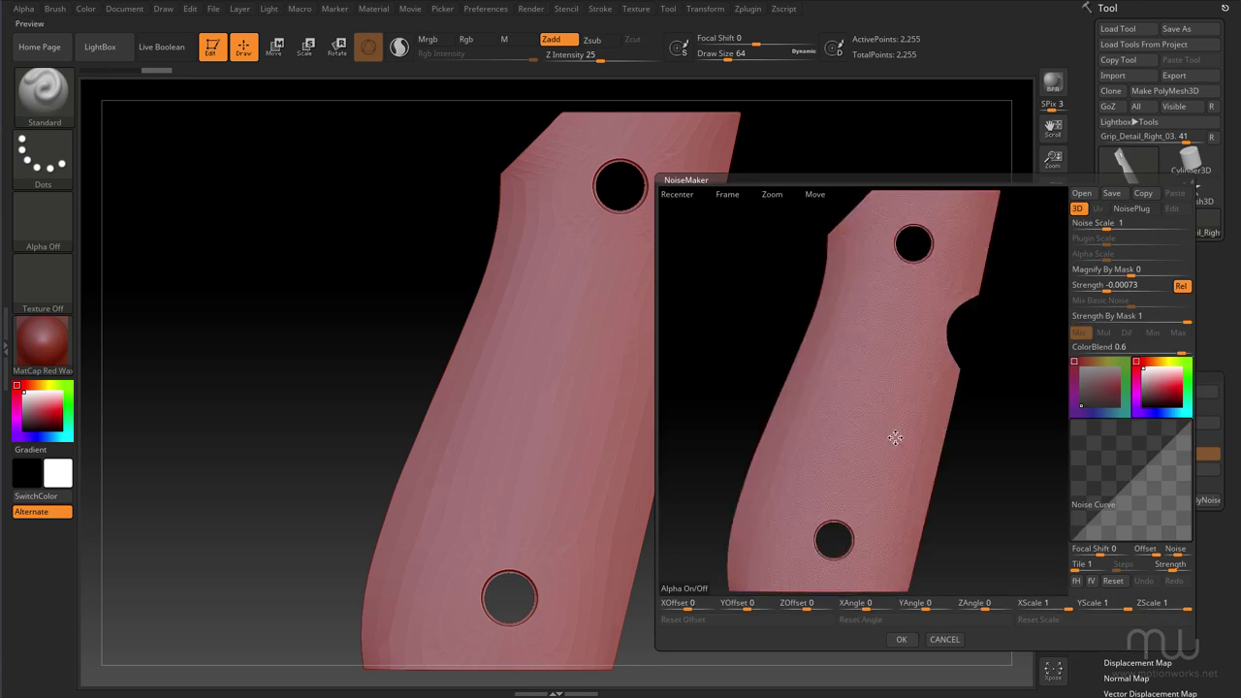
pyautogui.click(1082, 194)
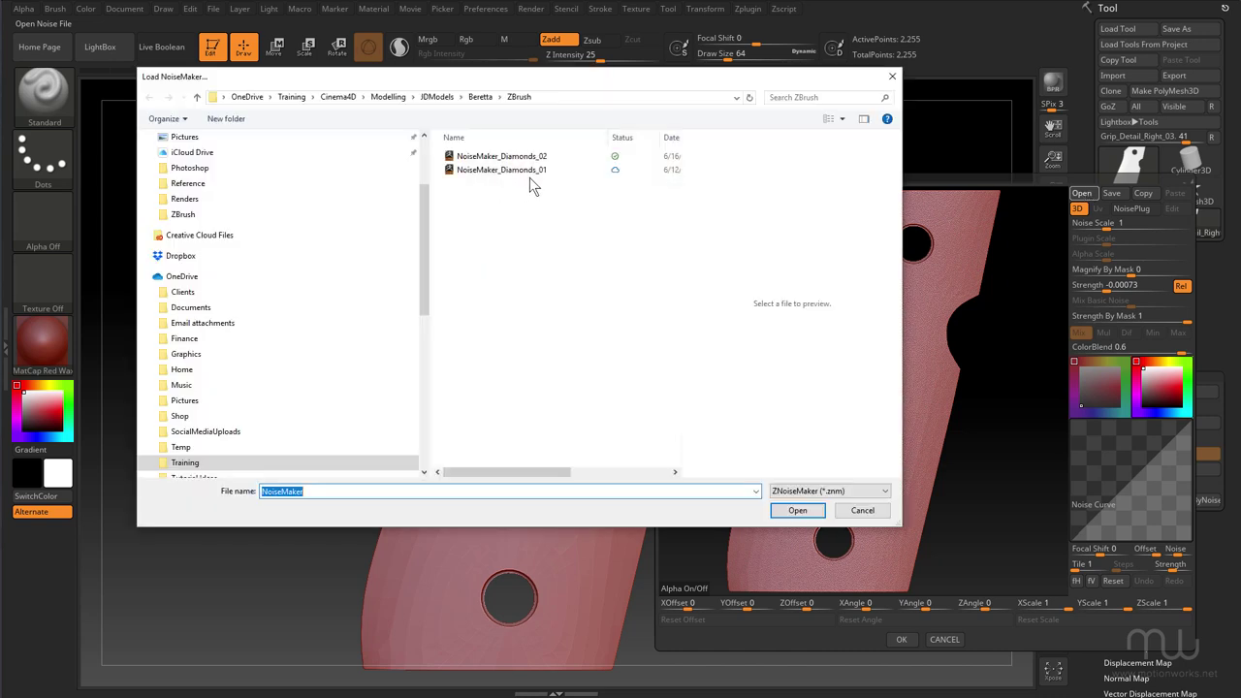
pyautogui.click(513, 157)
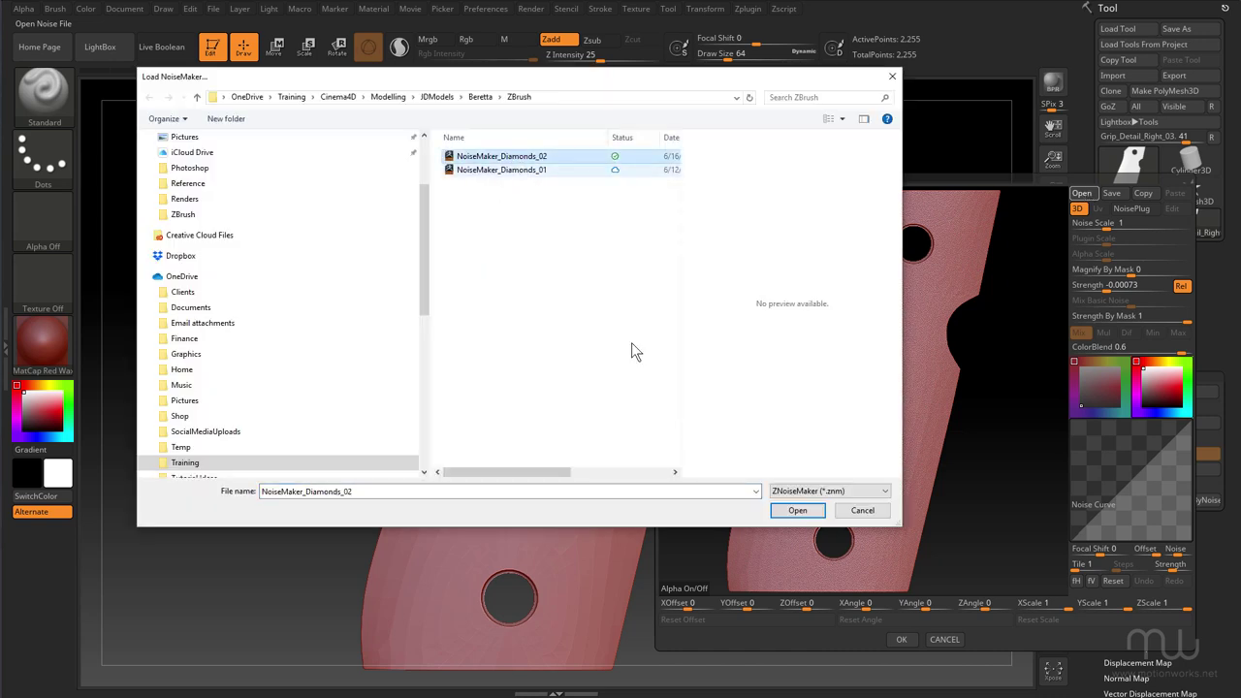
pyautogui.click(803, 513)
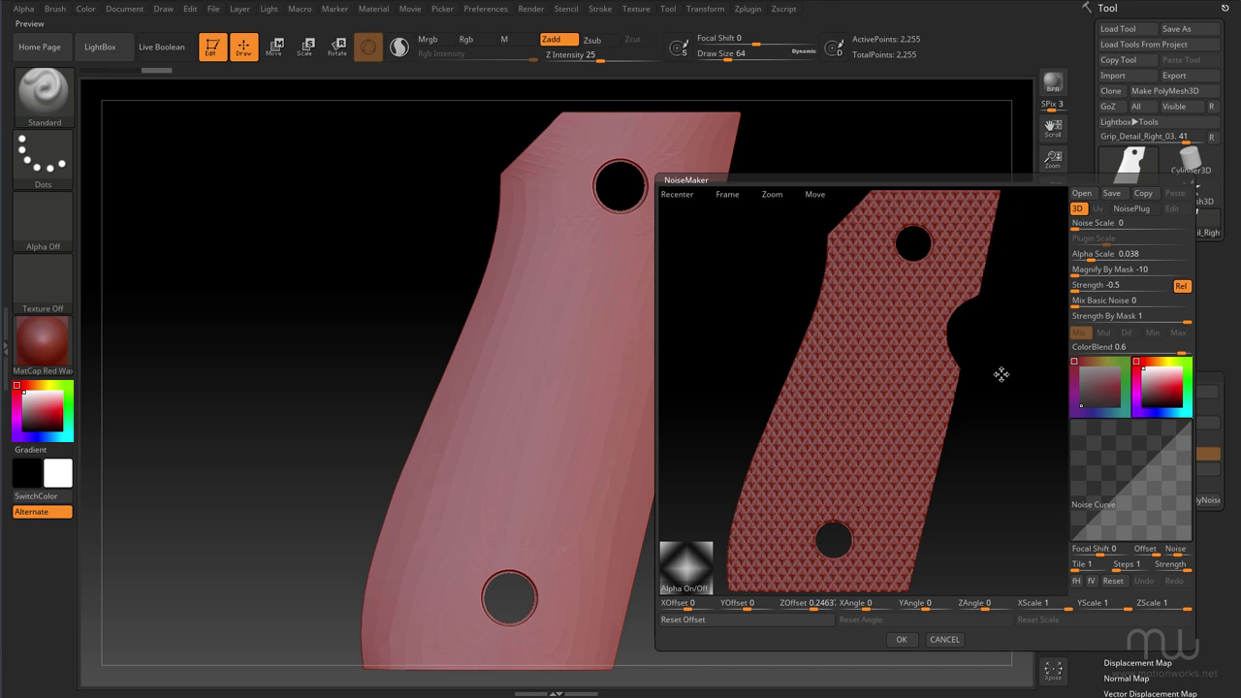
pyautogui.moveTo(1014, 405)
pyautogui.mouseDown()
pyautogui.moveTo(975, 410)
pyautogui.moveTo(1014, 401)
pyautogui.moveTo(1011, 417)
pyautogui.mouseUp()
pyautogui.click(901, 640)
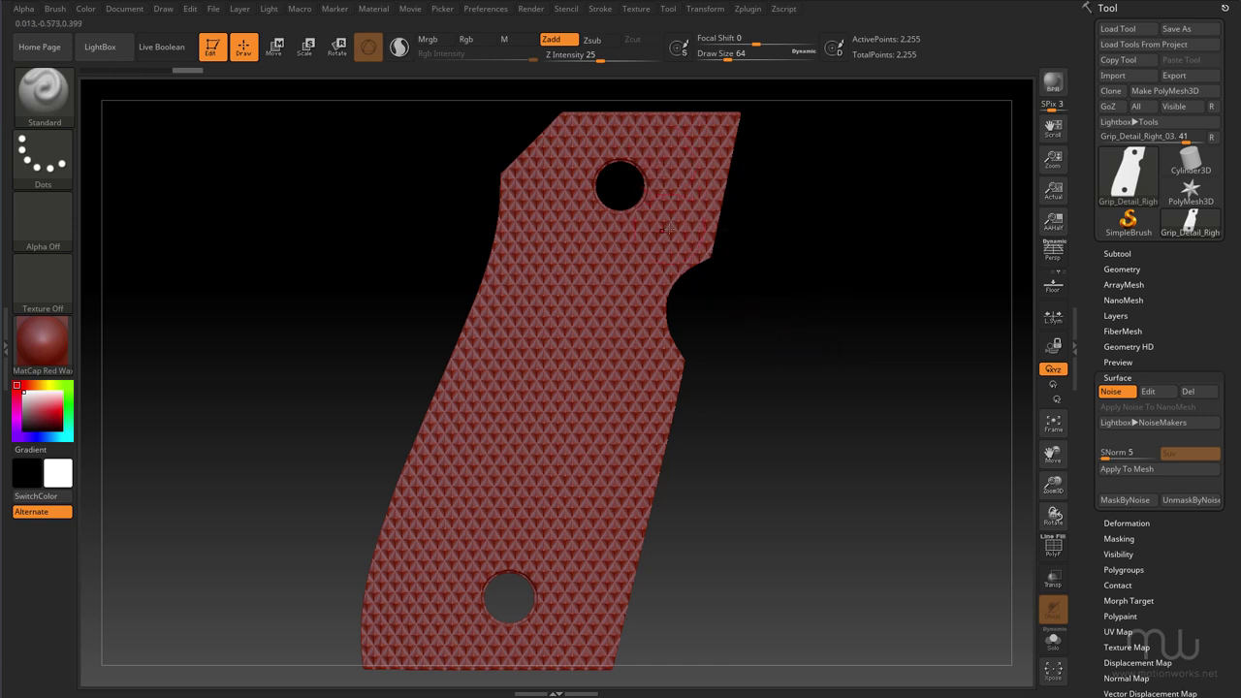
# Rotate the grip mesh about 9 degrees in the side view and delete its surface noise.
pyautogui.click(1130, 471)
pyautogui.click(336, 45)
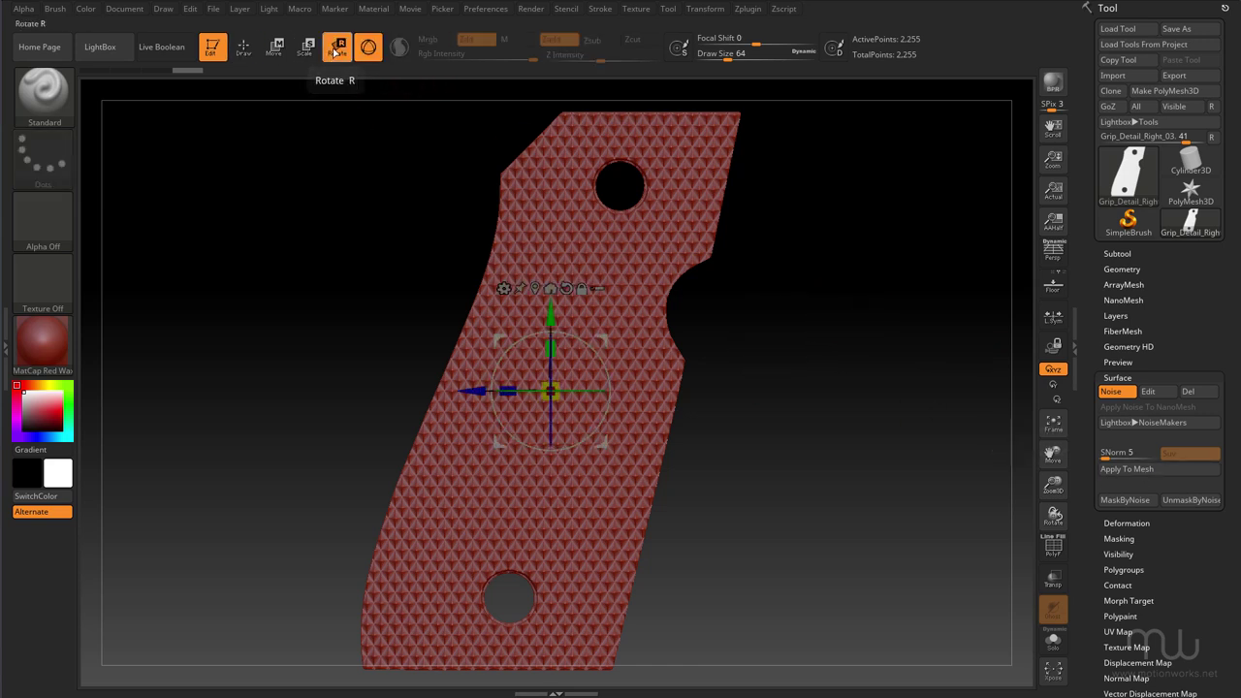
pyautogui.moveTo(579, 339); pyautogui.dragTo(582, 341)
pyautogui.moveTo(585, 337); pyautogui.dragTo(613, 191)
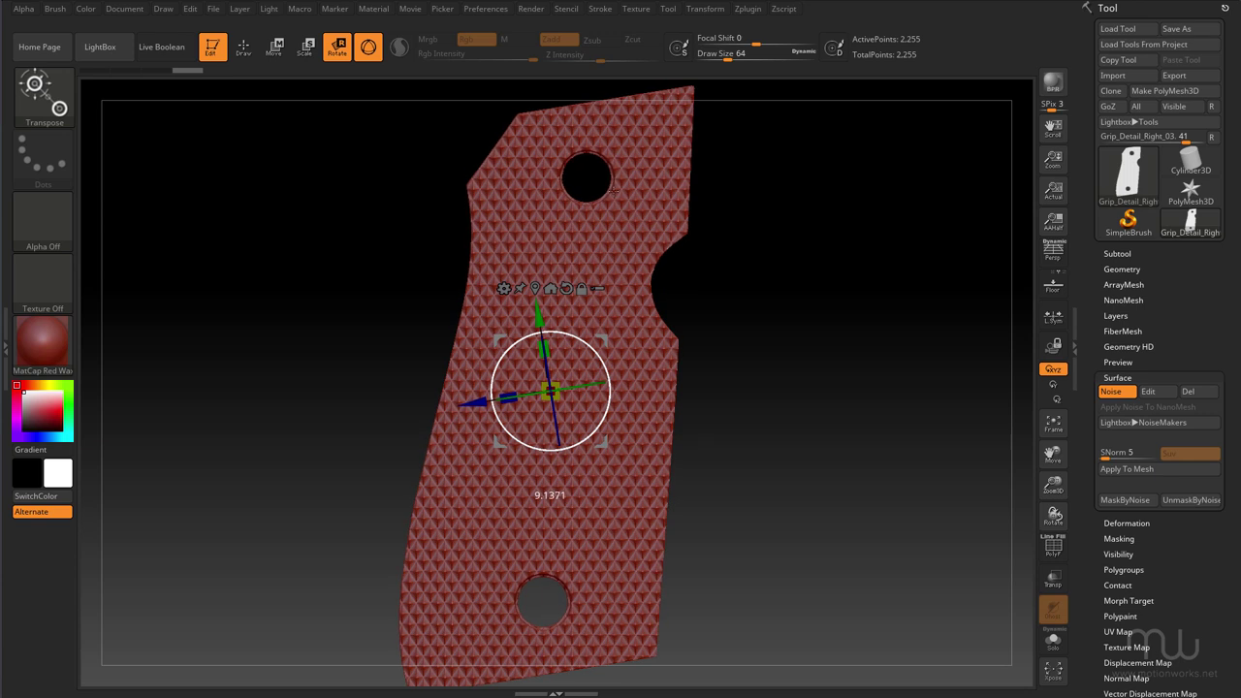
pyautogui.moveTo(612, 189); pyautogui.dragTo(613, 190)
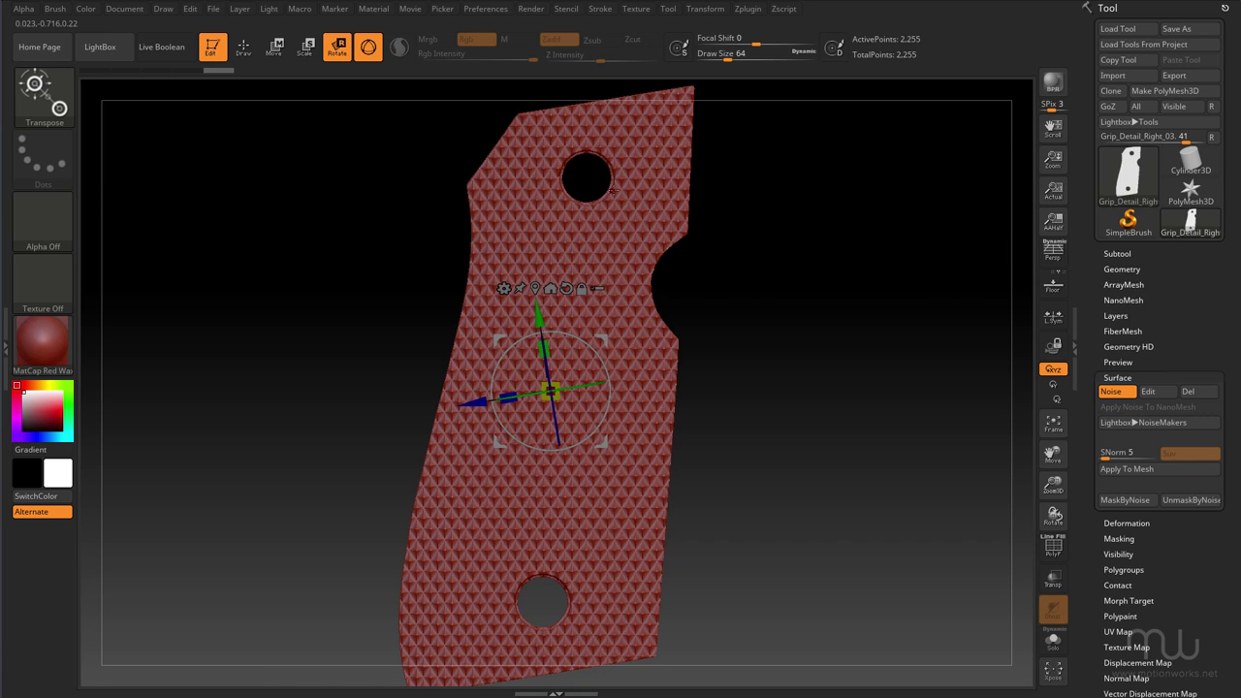
pyautogui.click(1188, 391)
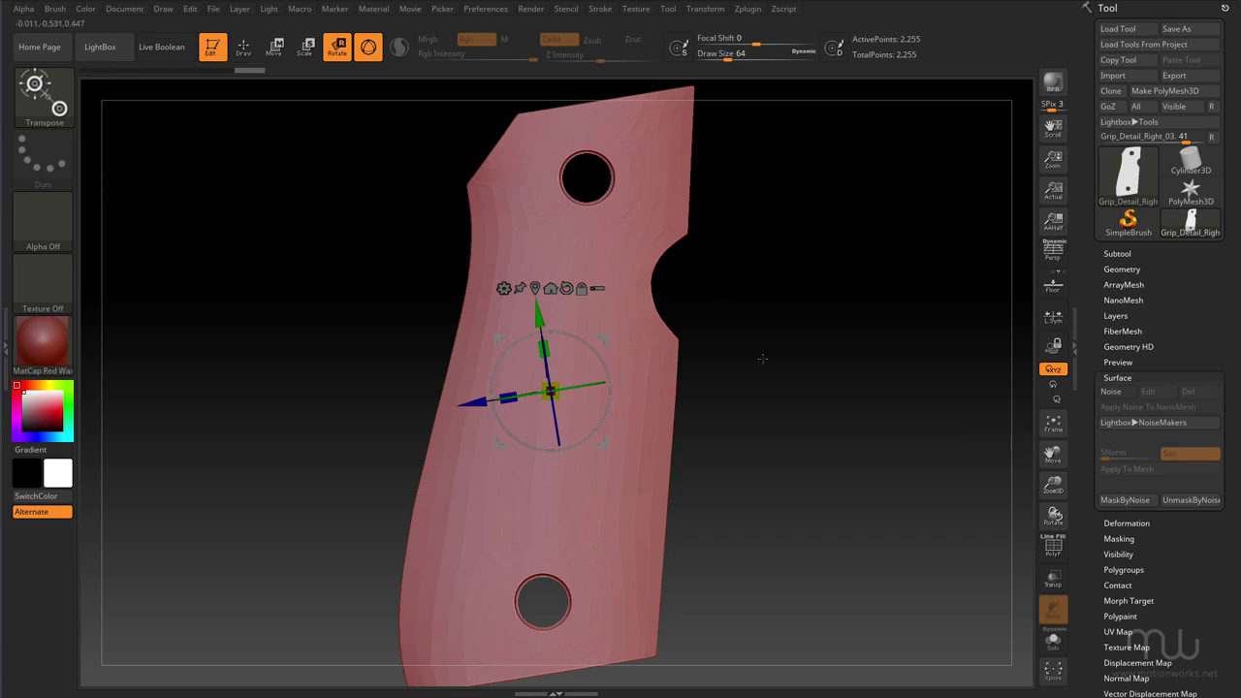
# Show the grip's polygon wireframe, switch to Draw mode and set the brush's draw size to 4.
pyautogui.click(1052, 545)
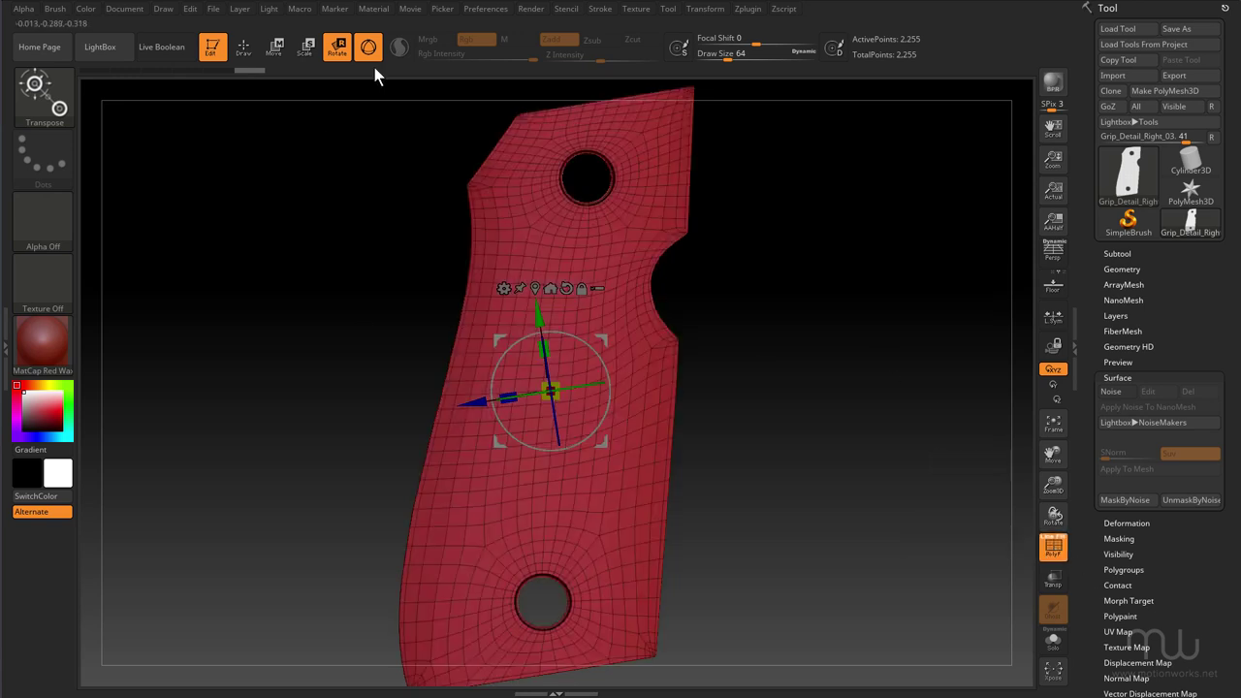
pyautogui.click(244, 48)
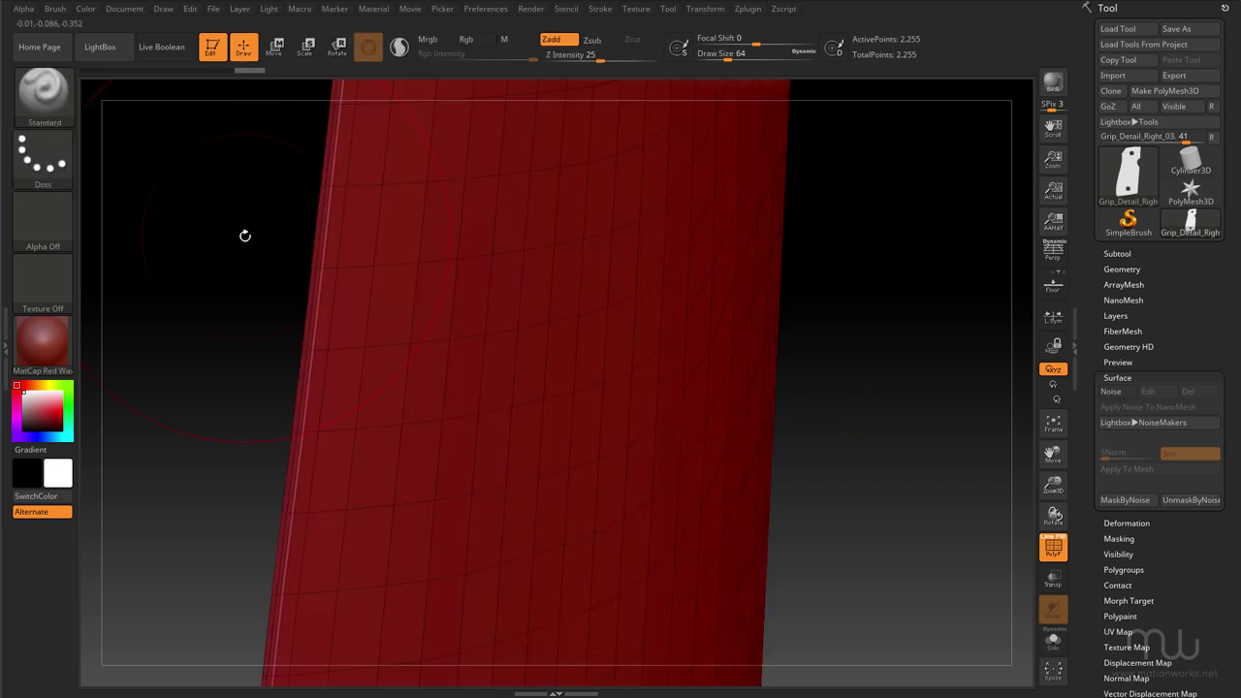
pyautogui.press('s')
pyautogui.moveTo(240, 241); pyautogui.dragTo(219, 241)
# Select the ZModeler brush for editing the grip's edges and polygons.
pyautogui.press('space')
pyautogui.click(44, 97)
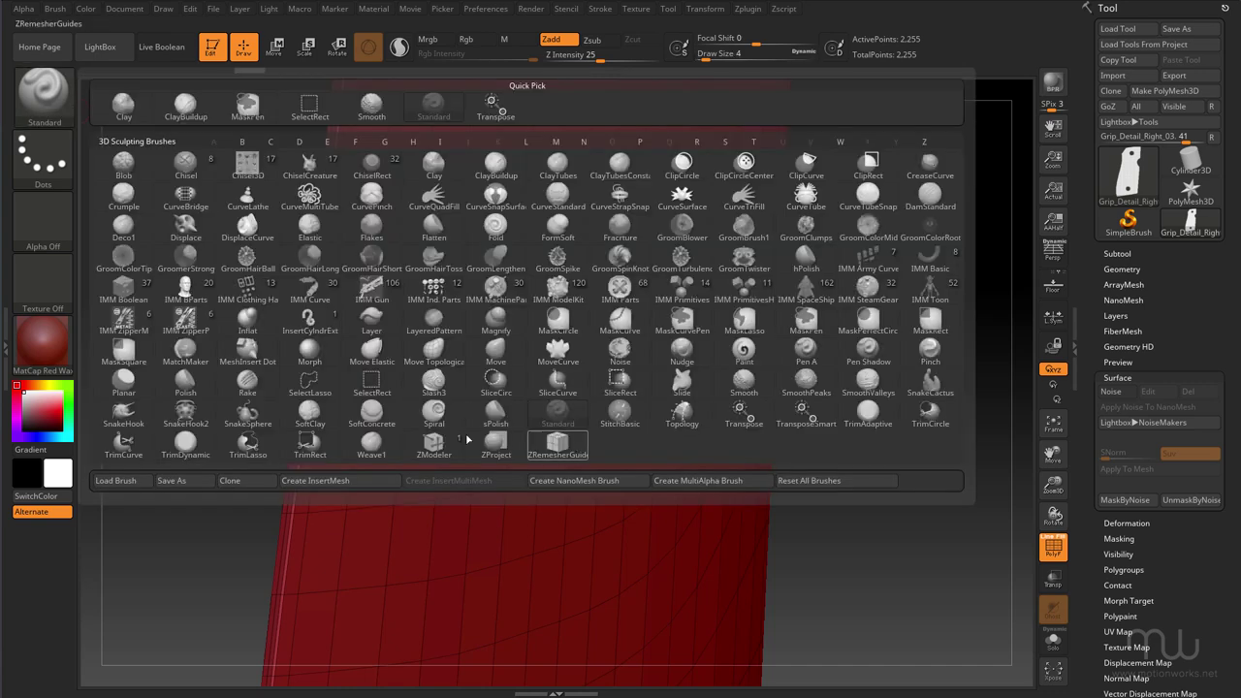
pyautogui.click(433, 444)
pyautogui.press('space')
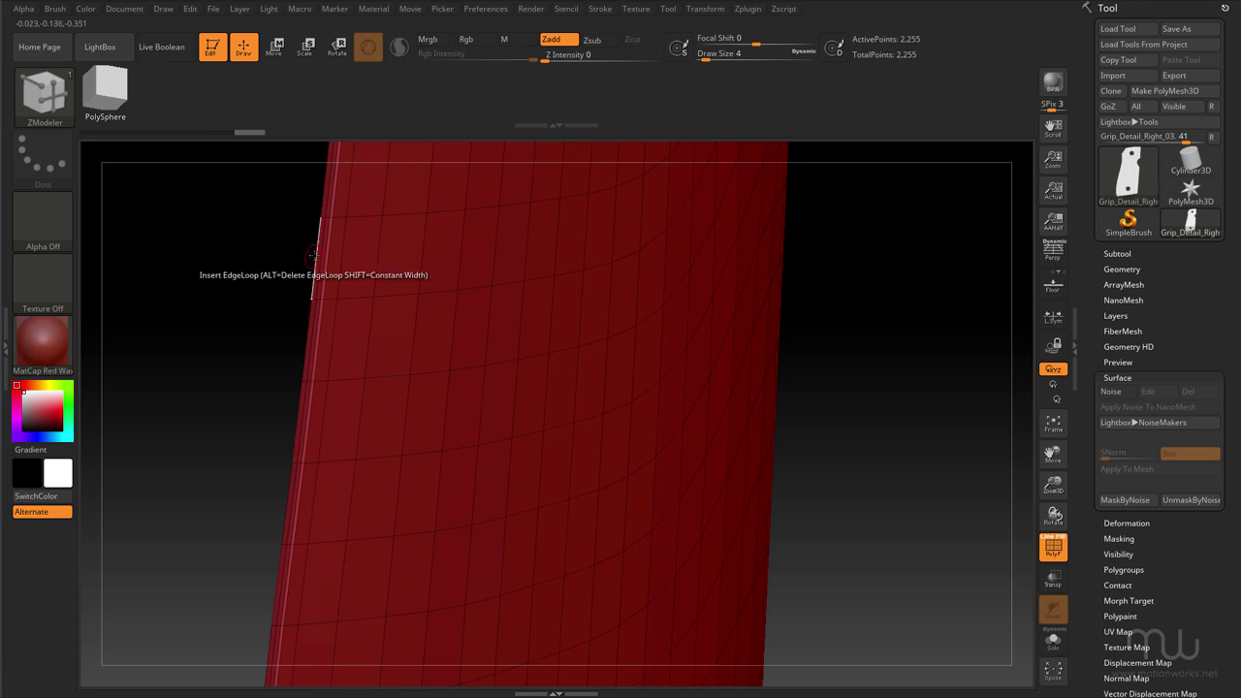
# Set ZModeler's polygon action to PolyGroup with Polyloop as its target.
pyautogui.press('space')
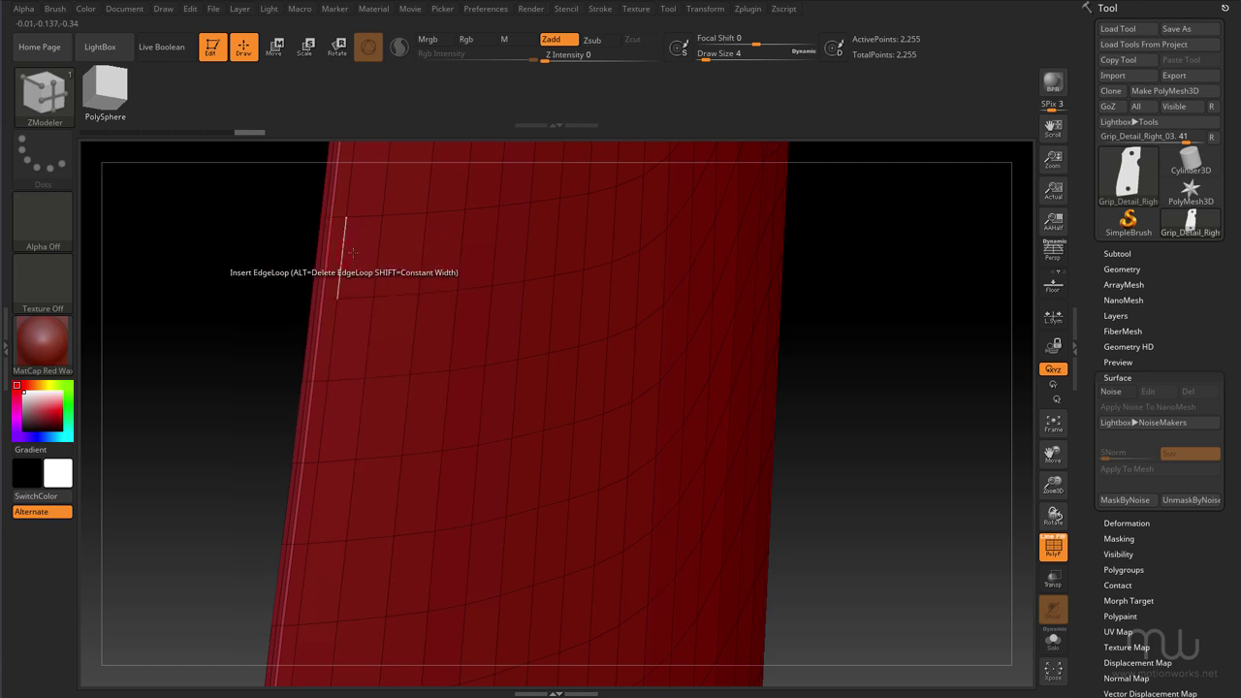
pyautogui.press('space')
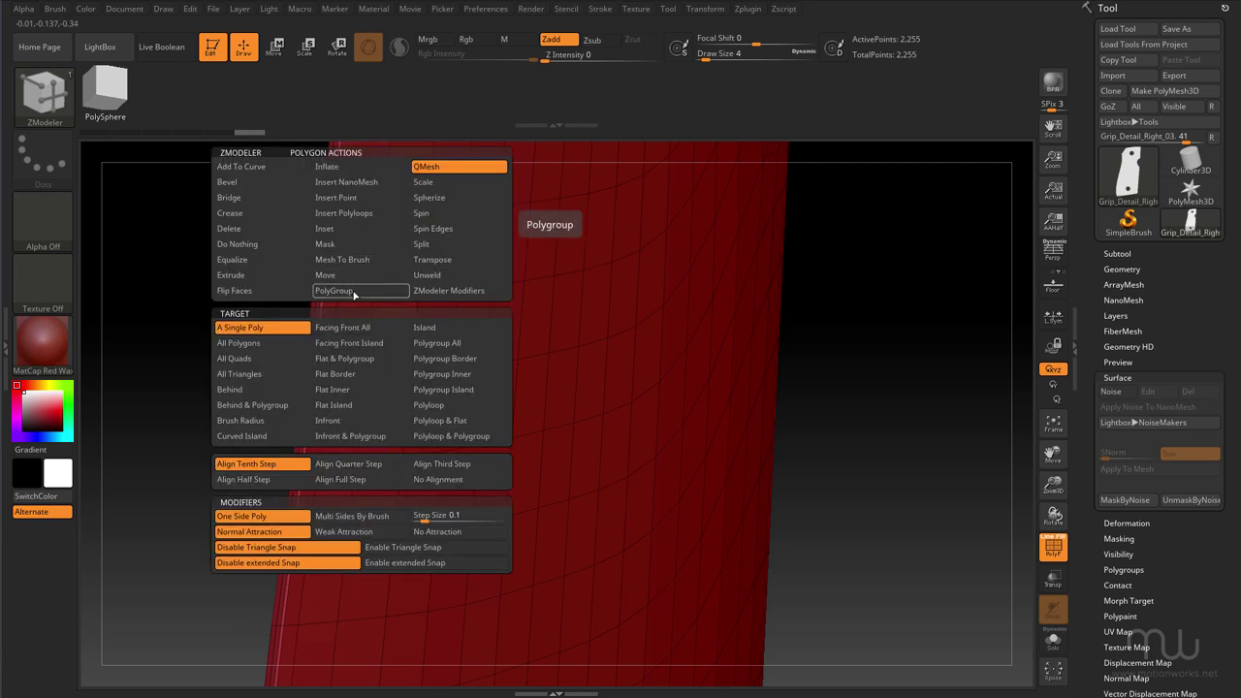
pyautogui.click(355, 295)
pyautogui.press('space')
pyautogui.press('space')
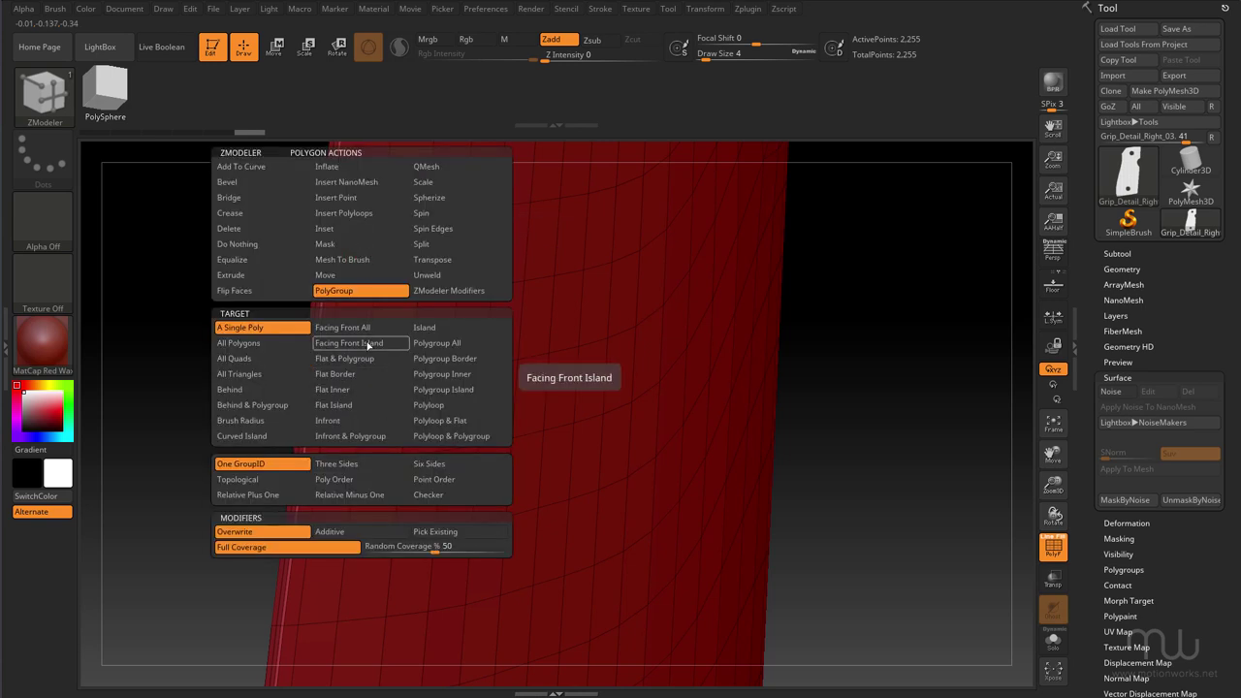
pyautogui.click(428, 404)
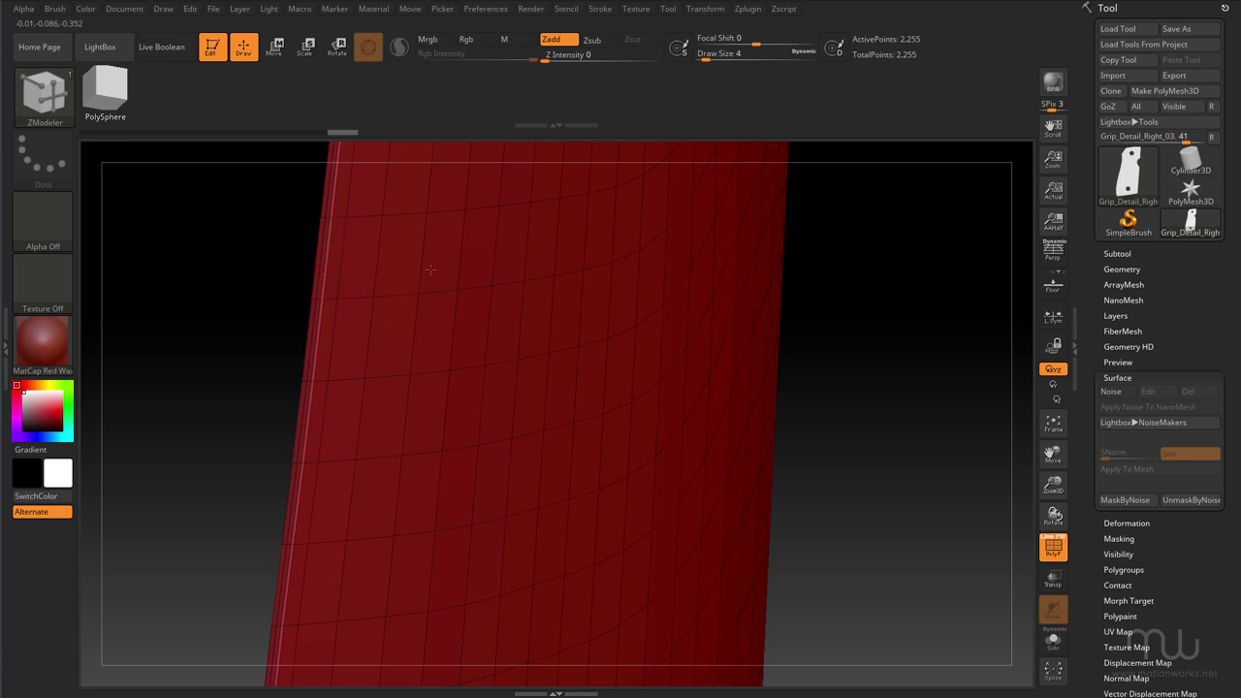
pyautogui.moveTo(250, 298)
pyautogui.mouseDown()
pyautogui.moveTo(223, 313)
pyautogui.moveTo(240, 319)
pyautogui.mouseUp()
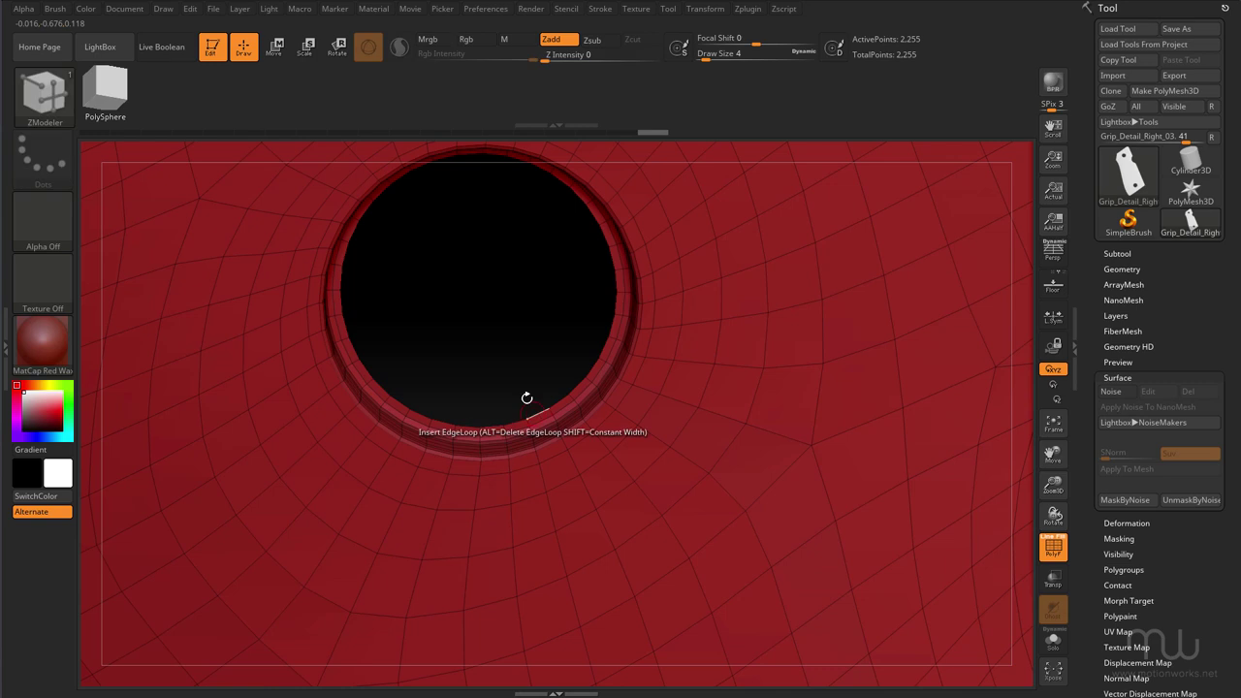
pyautogui.moveTo(527, 398); pyautogui.dragTo(611, 363)
pyautogui.press('space')
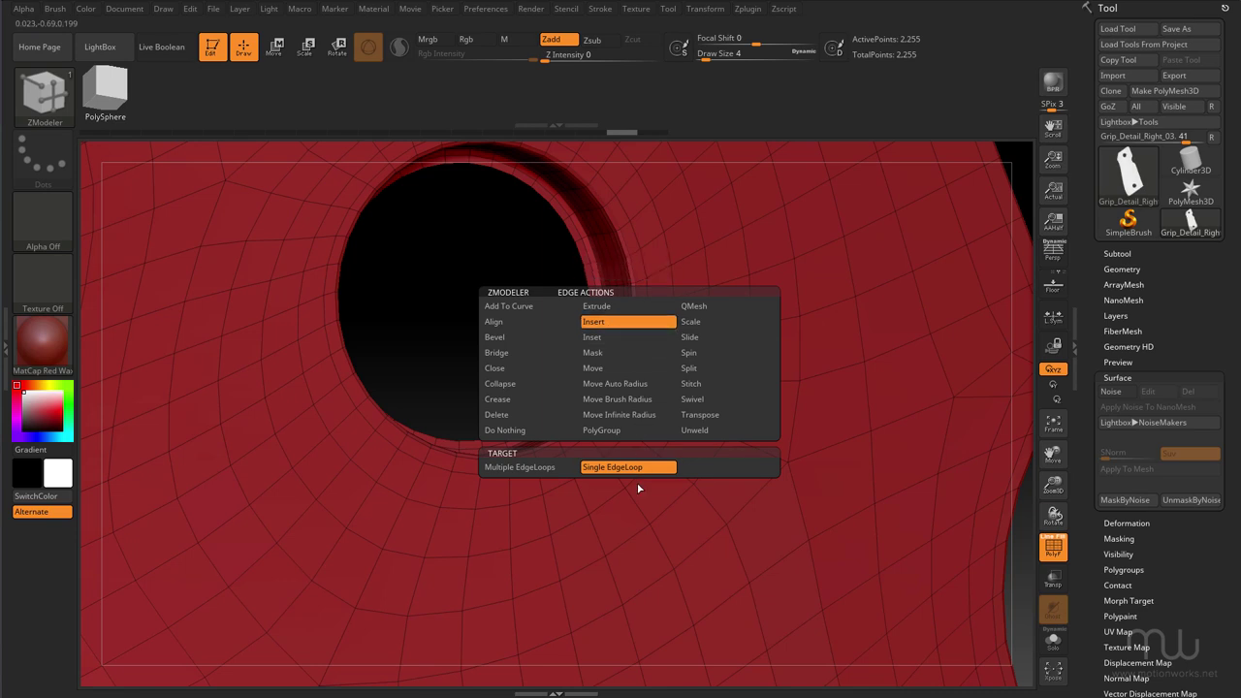
pyautogui.click(630, 308)
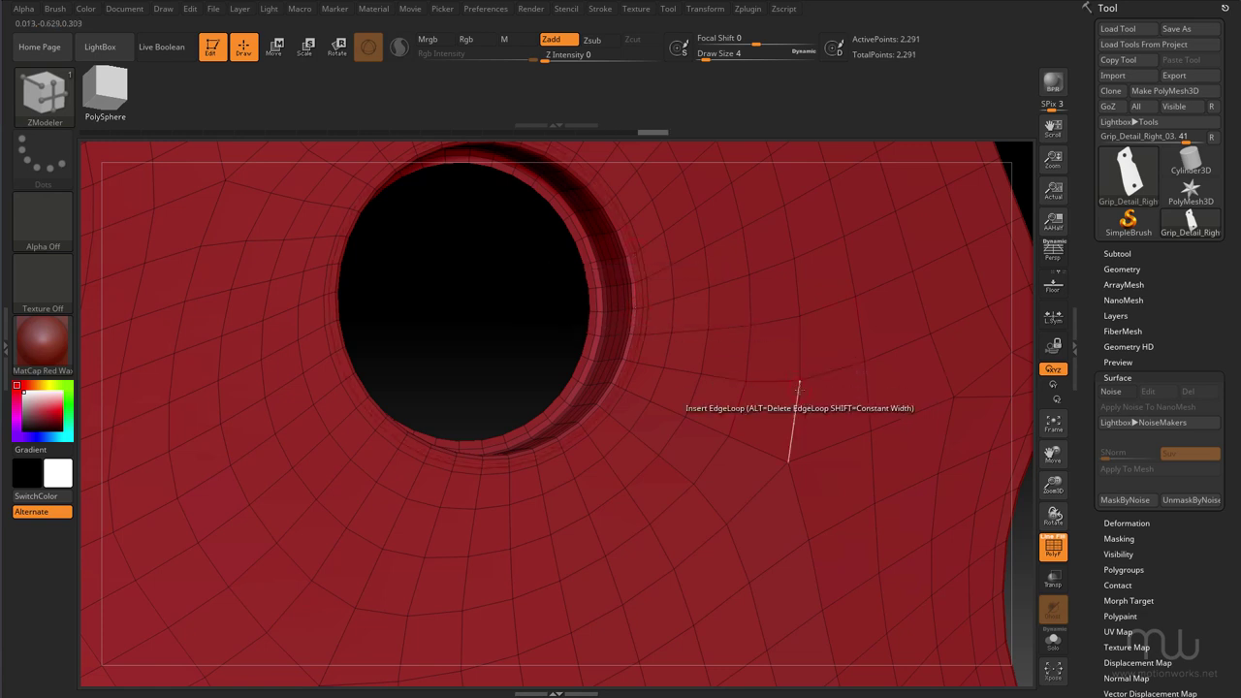
pyautogui.hotkey('ctrl', 'z')
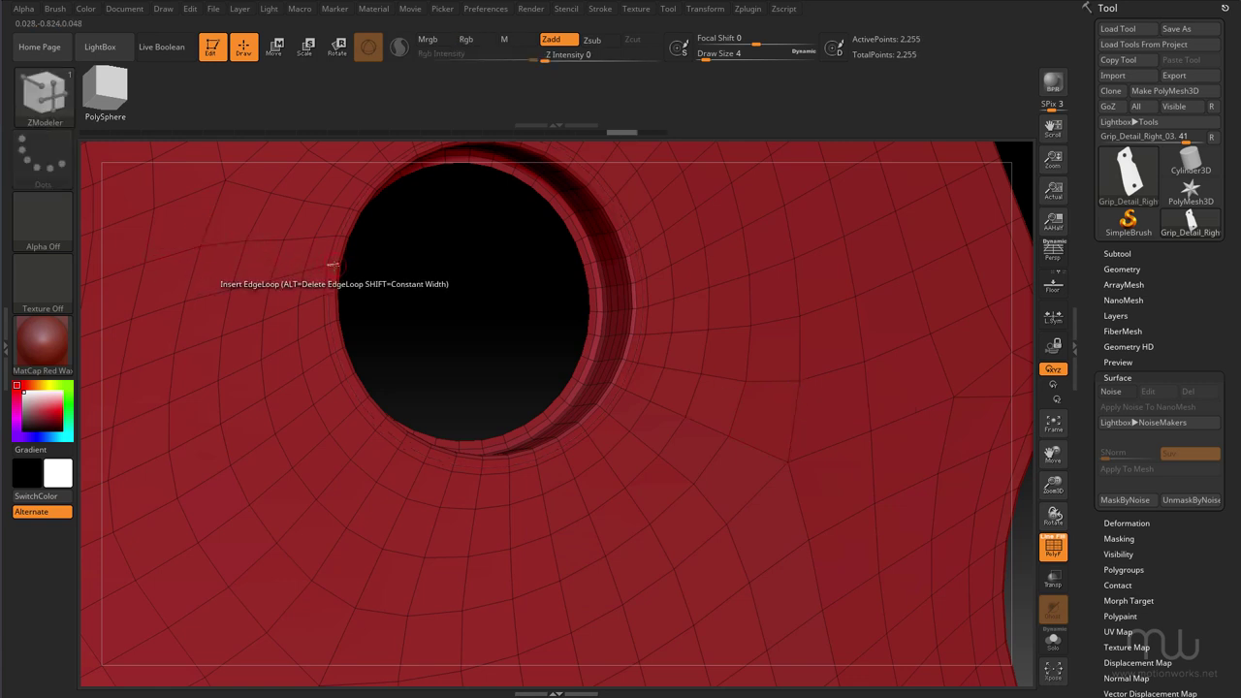
pyautogui.hotkey('ctrl', 'shift', 'z')
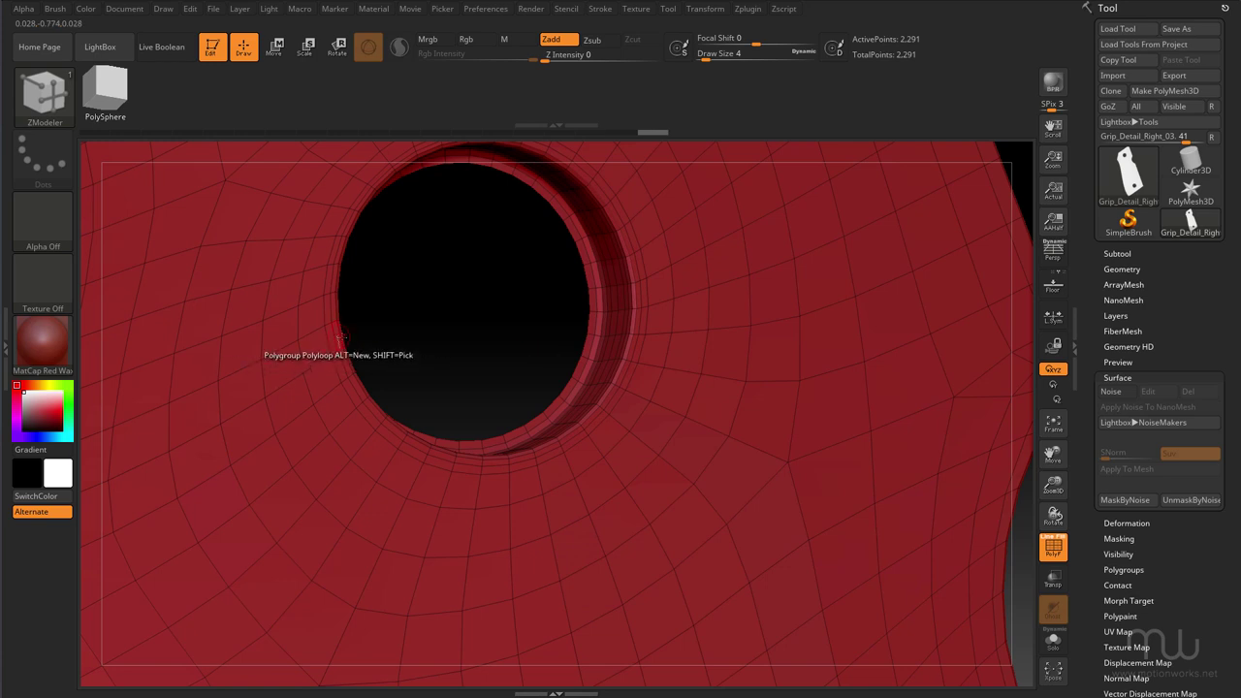
pyautogui.moveTo(443, 346); pyautogui.dragTo(472, 503)
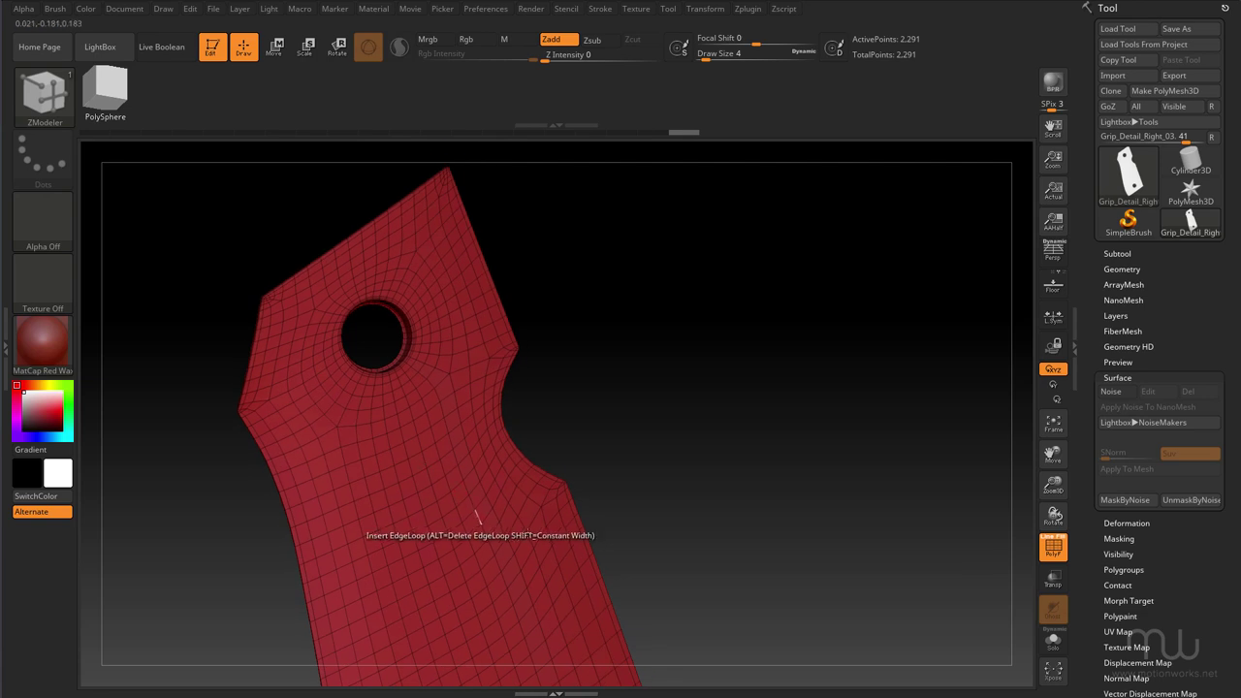
pyautogui.hotkey('ctrl', 'z')
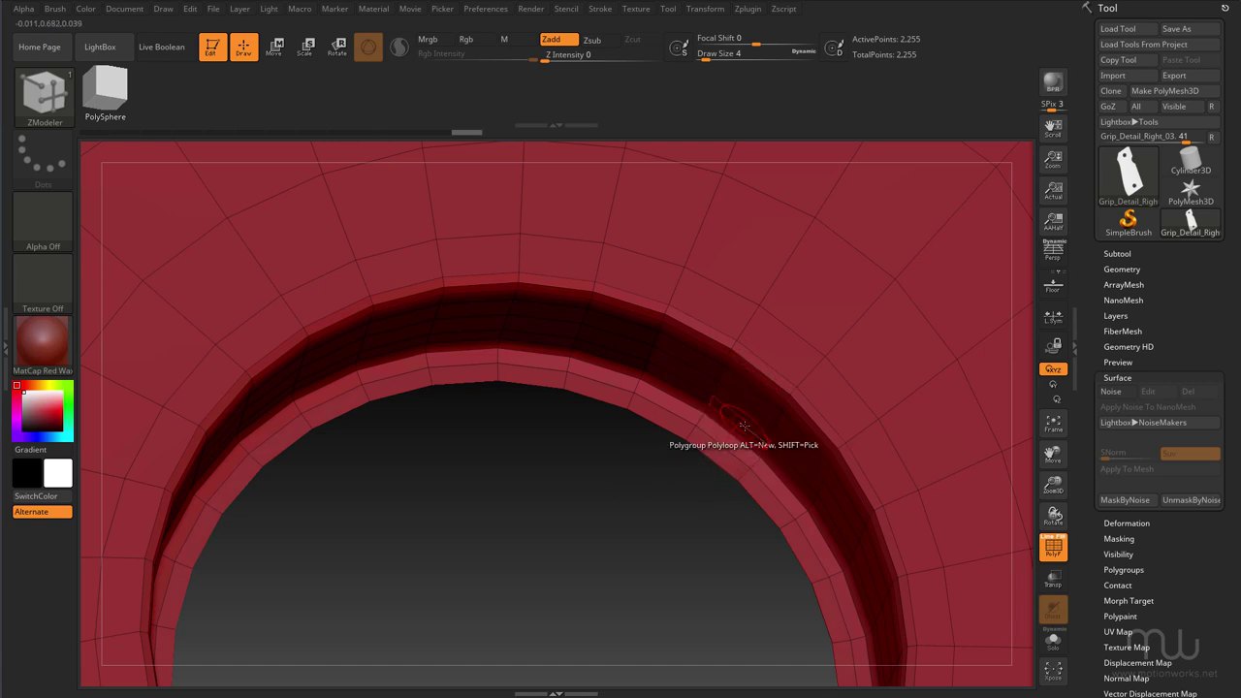
# Insert an edge loop just outside the rim of the lower screw hole and another around the upper screw hole.
pyautogui.click(738, 333)
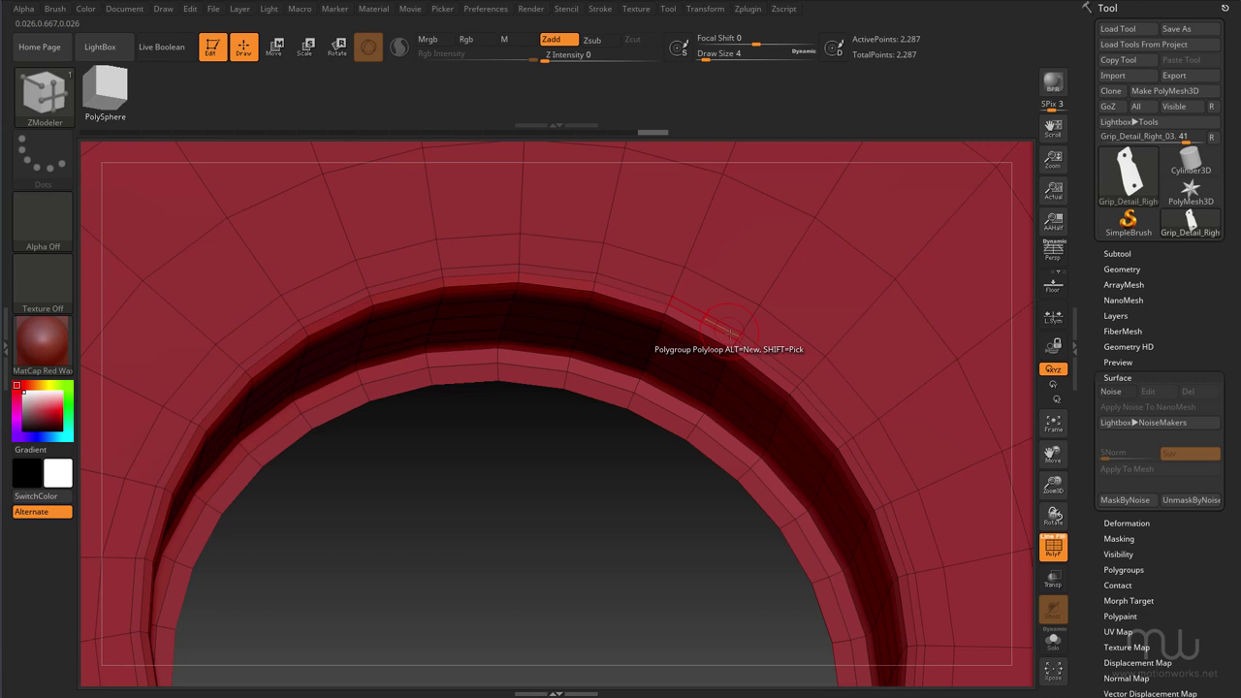
pyautogui.keyDown('ctrl'); pyautogui.keyDown('shift'); pyautogui.click(653, 417); pyautogui.keyUp('shift'); pyautogui.keyUp('ctrl')
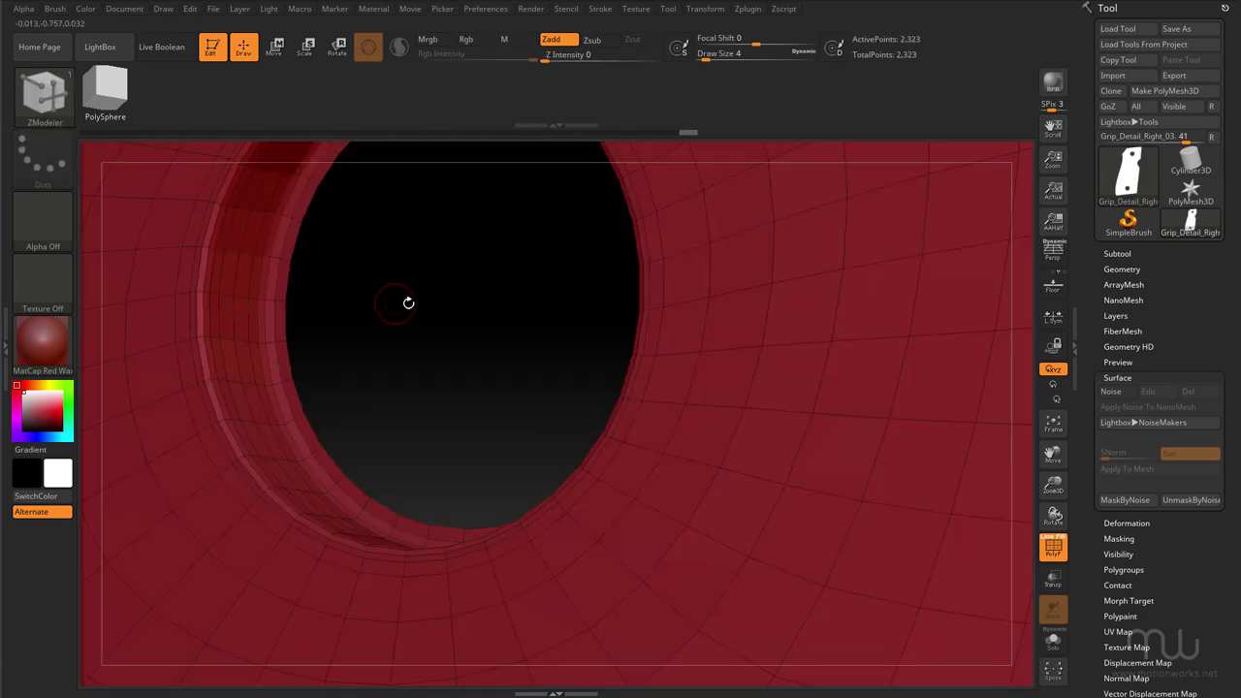
# Isolate the polygroup of the hole walls and sides, then invert the visibility to show only the grip's front face.
pyautogui.hotkey('ctrl', 'shift')
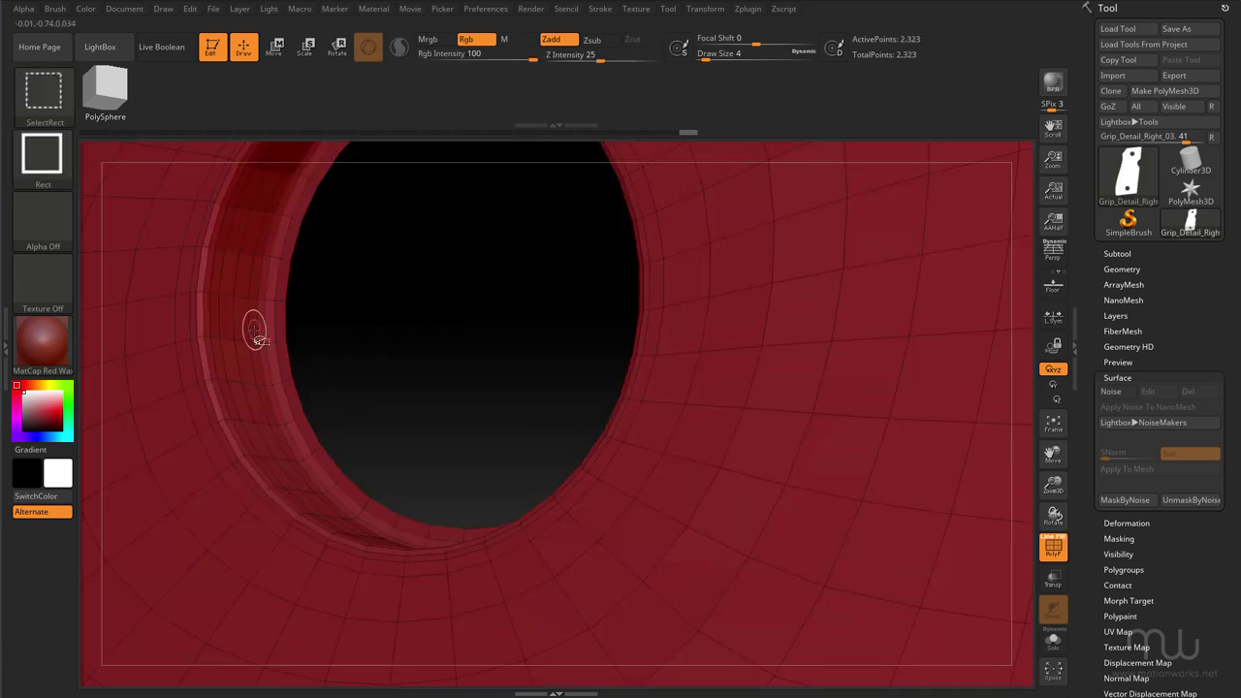
pyautogui.keyDown('ctrl'); pyautogui.keyDown('shift'); pyautogui.click(254, 335); pyautogui.keyUp('shift'); pyautogui.keyUp('ctrl')
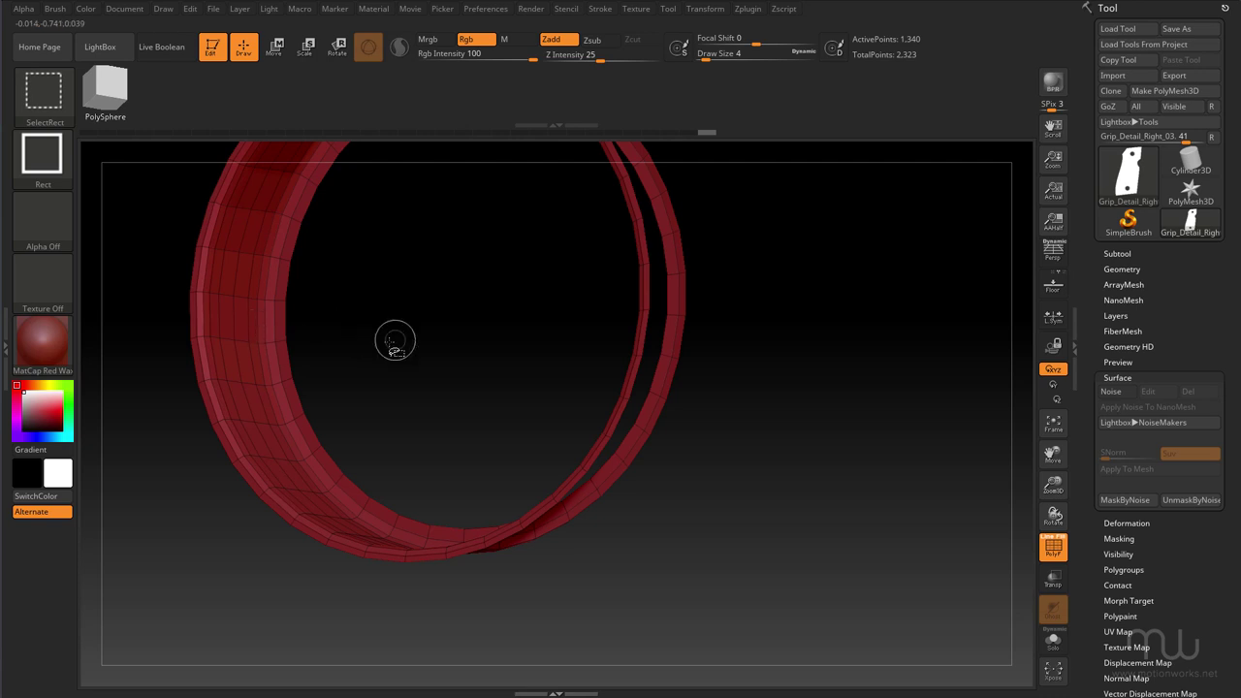
pyautogui.keyDown('ctrl'); pyautogui.keyDown('shift'); pyautogui.click(240, 339); pyautogui.keyUp('shift'); pyautogui.keyUp('ctrl')
pyautogui.moveTo(501, 335); pyautogui.dragTo(148, 400)
pyautogui.keyDown('alt'); pyautogui.moveTo(543, 442); pyautogui.dragTo(631, 478); pyautogui.keyUp('alt')
pyautogui.moveTo(746, 415)
pyautogui.mouseDown()
pyautogui.moveTo(715, 422)
pyautogui.moveTo(783, 414)
pyautogui.moveTo(770, 398)
pyautogui.moveTo(737, 407)
pyautogui.moveTo(705, 418)
pyautogui.moveTo(700, 440)
pyautogui.mouseUp()
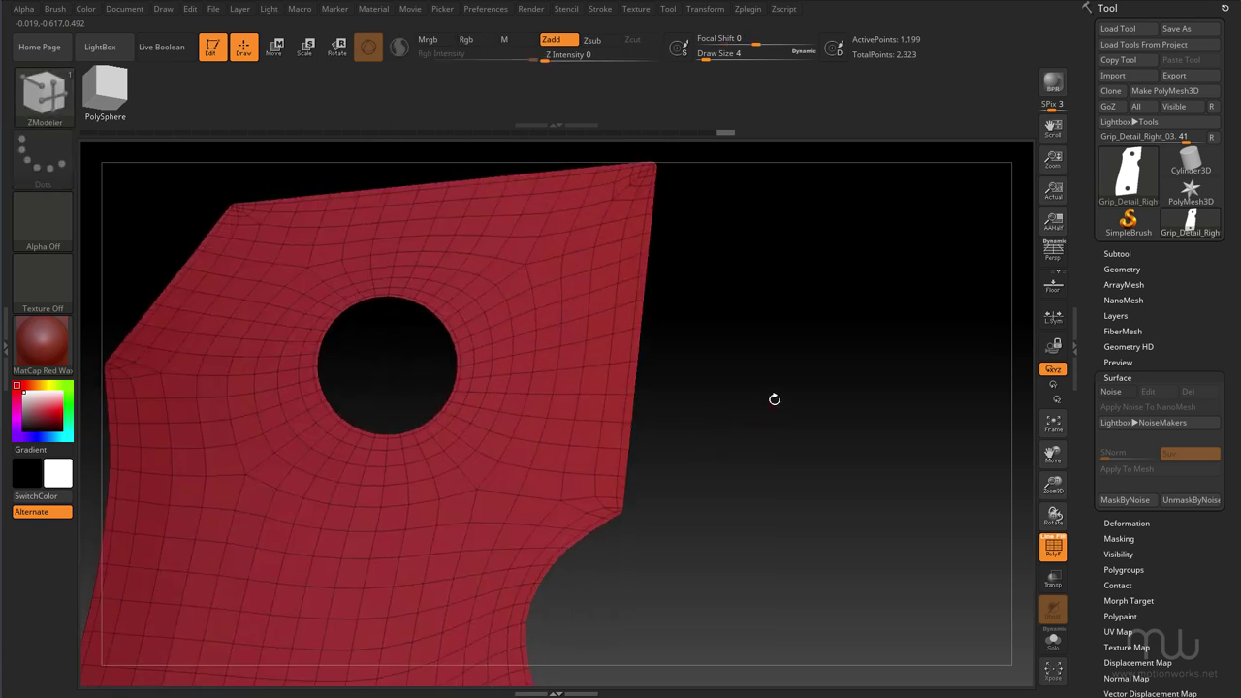
pyautogui.press('f')
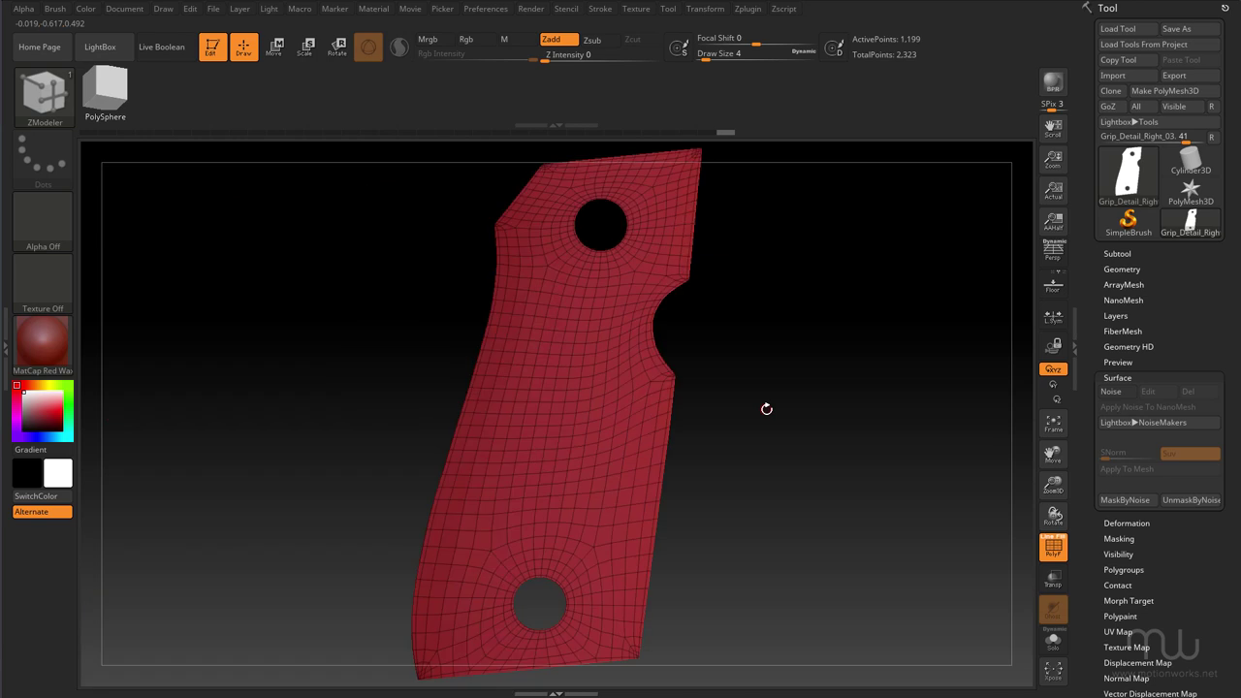
# Subdivide the grip mesh five times with smoothing on.
pyautogui.moveTo(409, 404); pyautogui.dragTo(434, 421)
pyautogui.keyDown('alt'); pyautogui.moveTo(768, 346); pyautogui.dragTo(767, 437); pyautogui.keyUp('alt')
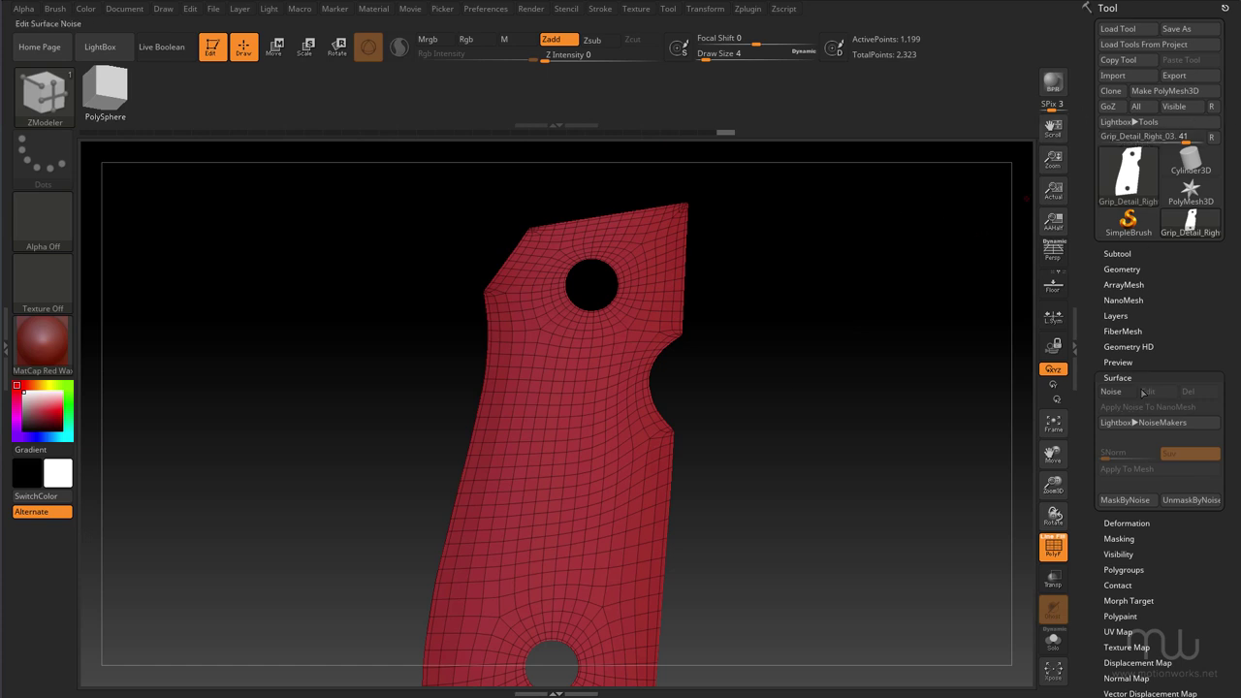
pyautogui.click(1126, 268)
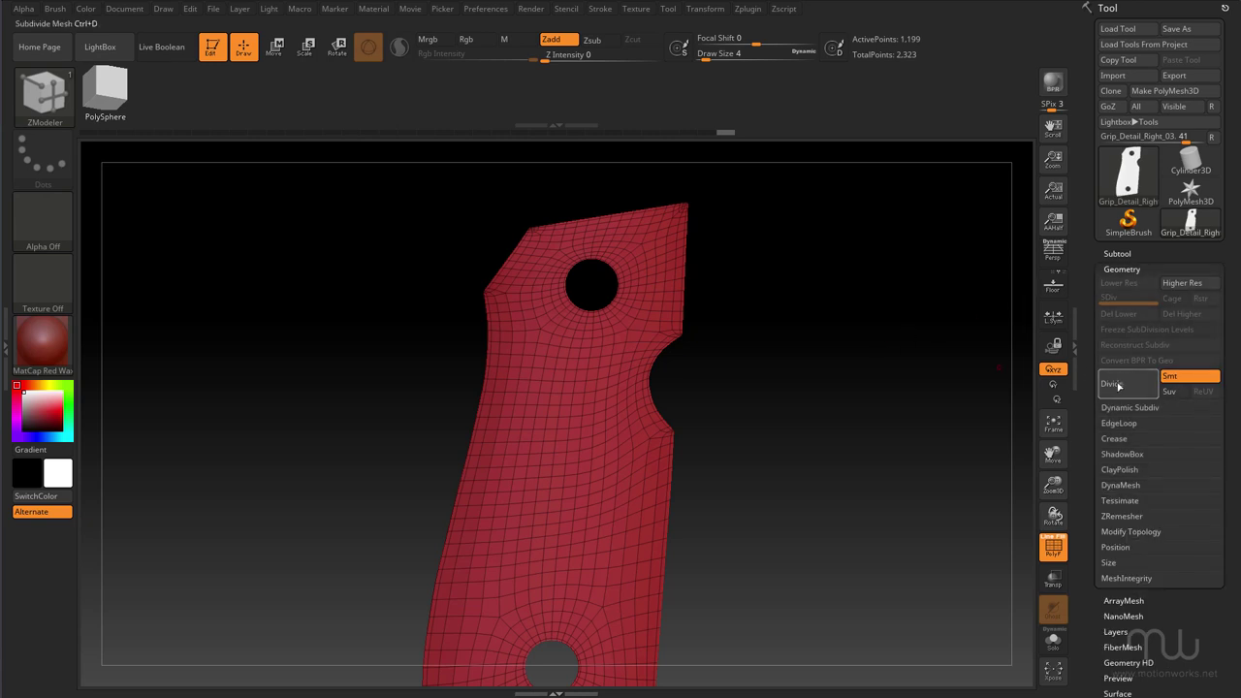
pyautogui.click(1125, 386)
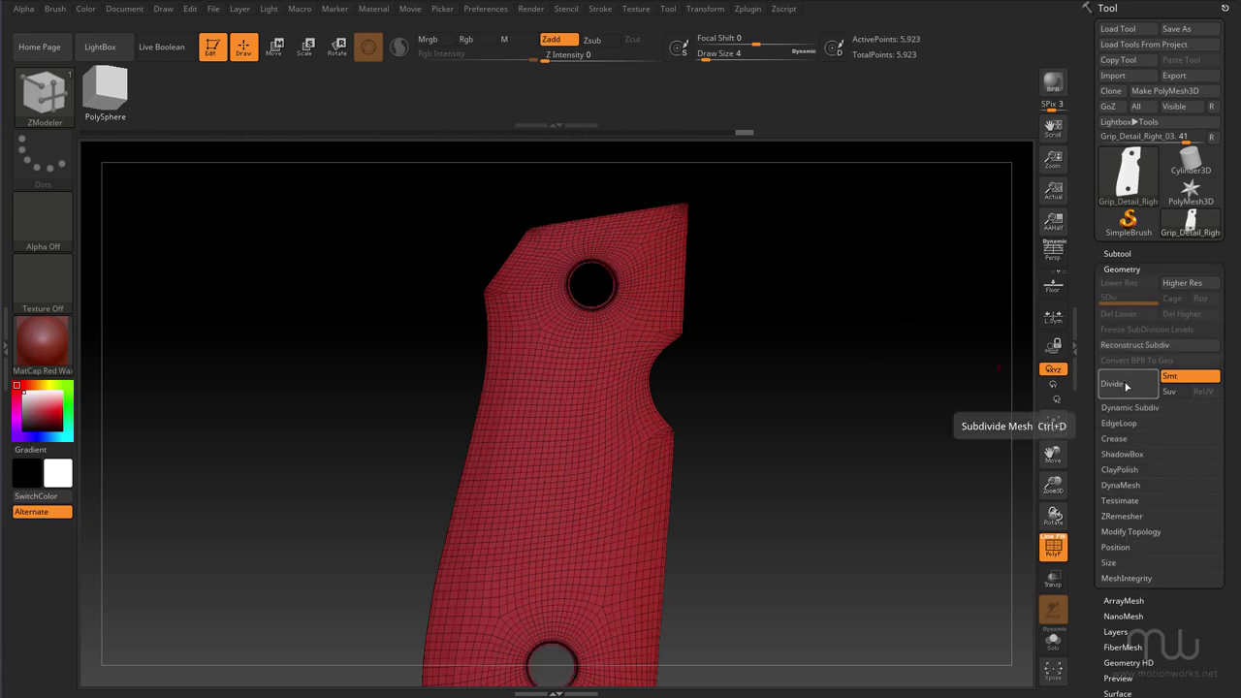
pyautogui.click(1125, 386)
pyautogui.click(1125, 385)
pyautogui.click(1126, 386)
pyautogui.click(1125, 385)
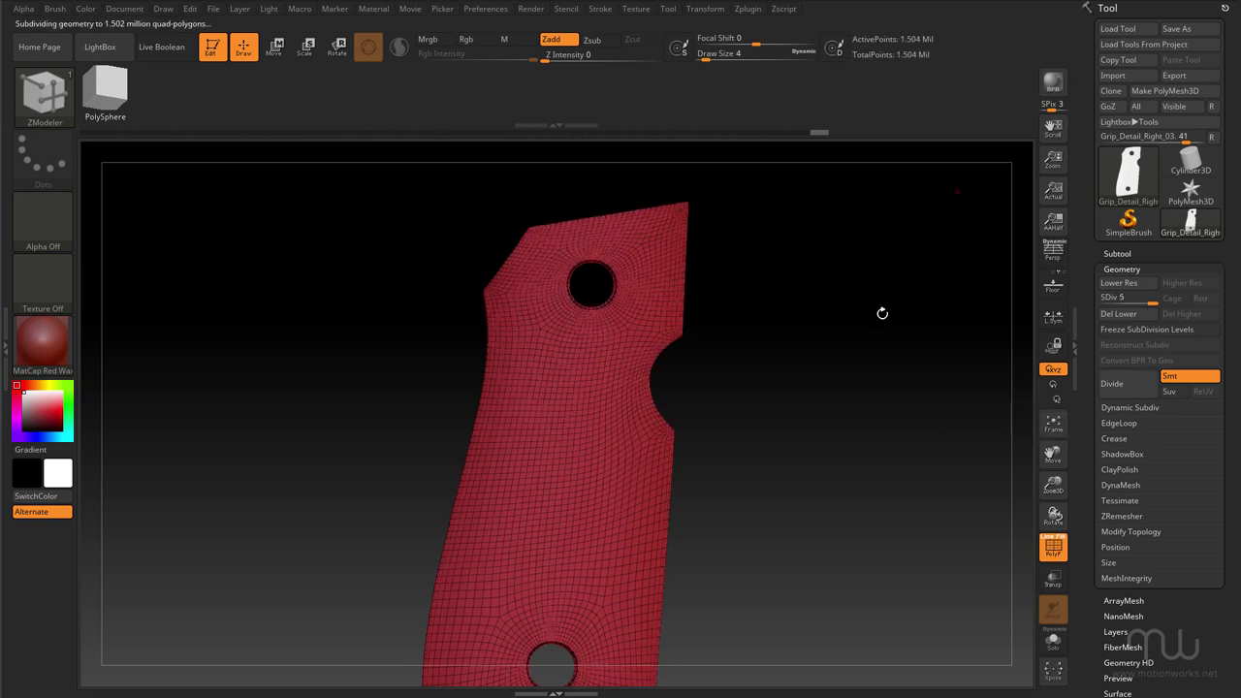
# Hide the hole walls and side polygons of the subdivided grip again and turn off the wireframe display.
pyautogui.moveTo(739, 390)
pyautogui.mouseDown()
pyautogui.moveTo(776, 391)
pyautogui.moveTo(742, 392)
pyautogui.mouseUp()
pyautogui.keyDown('alt'); pyautogui.moveTo(600, 284); pyautogui.dragTo(849, 543); pyautogui.keyUp('alt')
pyautogui.hotkey('ctrl', 'shift')
pyautogui.keyDown('ctrl'); pyautogui.keyDown('shift'); pyautogui.click(659, 308); pyautogui.keyUp('shift'); pyautogui.keyUp('ctrl')
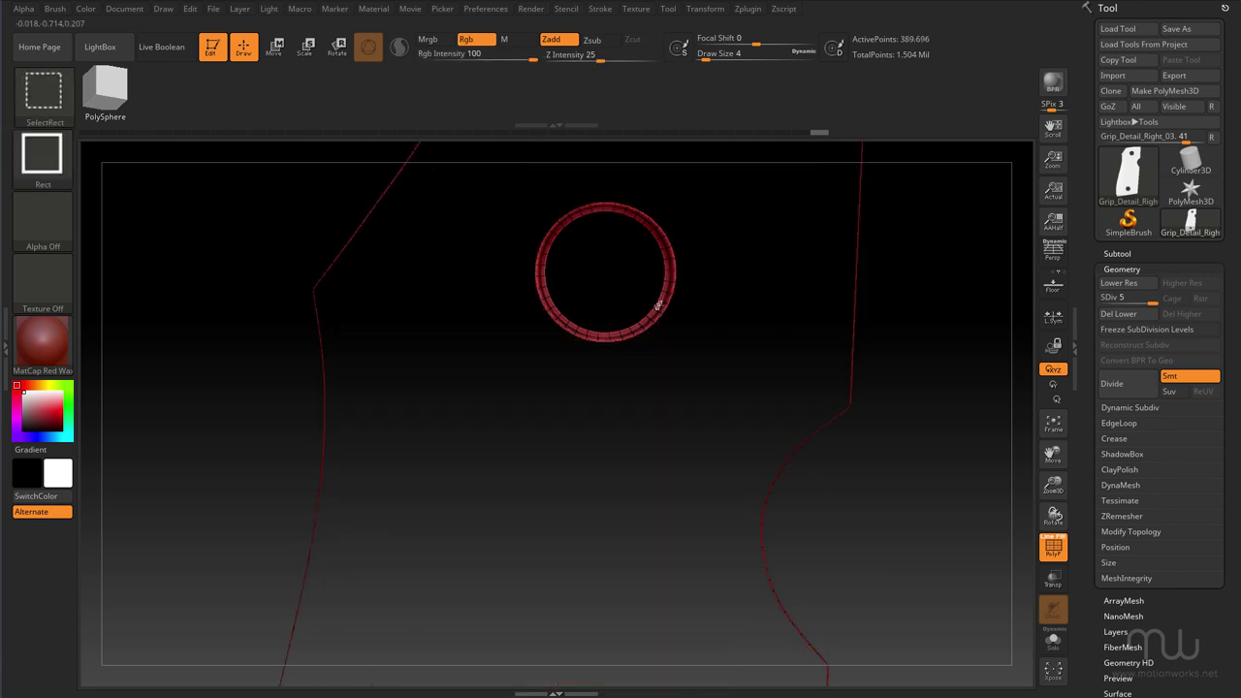
pyautogui.keyDown('ctrl'); pyautogui.keyDown('shift'); pyautogui.click(658, 308); pyautogui.keyUp('shift'); pyautogui.keyUp('ctrl')
pyautogui.moveTo(895, 310)
pyautogui.mouseDown()
pyautogui.moveTo(476, 462)
pyautogui.moveTo(437, 425)
pyautogui.mouseUp()
pyautogui.click(1053, 547)
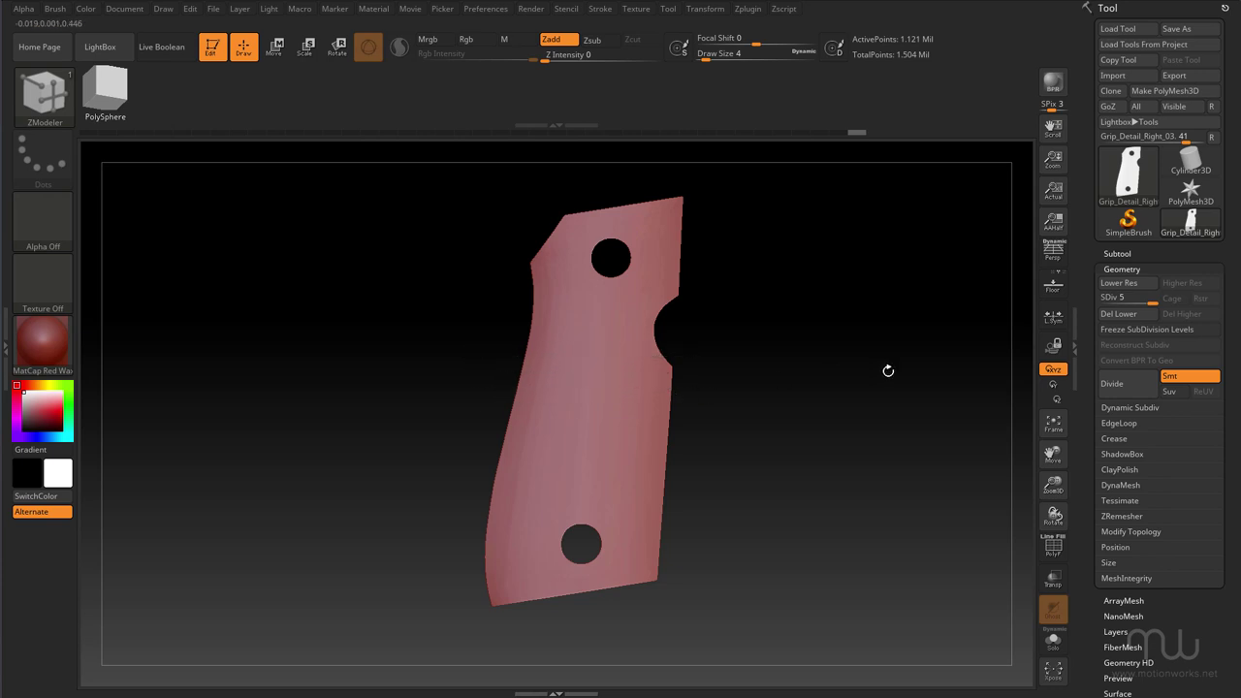
# Choose MaskPerfectCircle as the masking brush and give it the DragRect stroke.
pyautogui.keyDown('alt'); pyautogui.moveTo(734, 400); pyautogui.dragTo(803, 389); pyautogui.keyUp('alt')
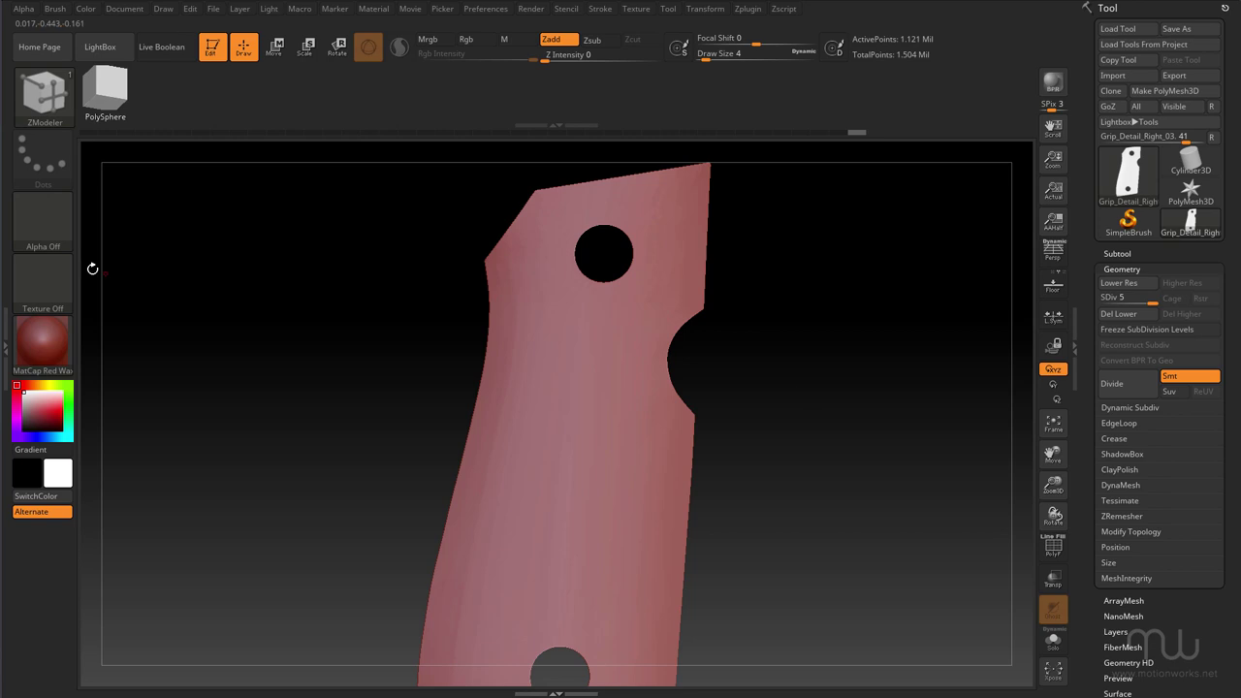
pyautogui.press('ctrl')
pyautogui.click(42, 93)
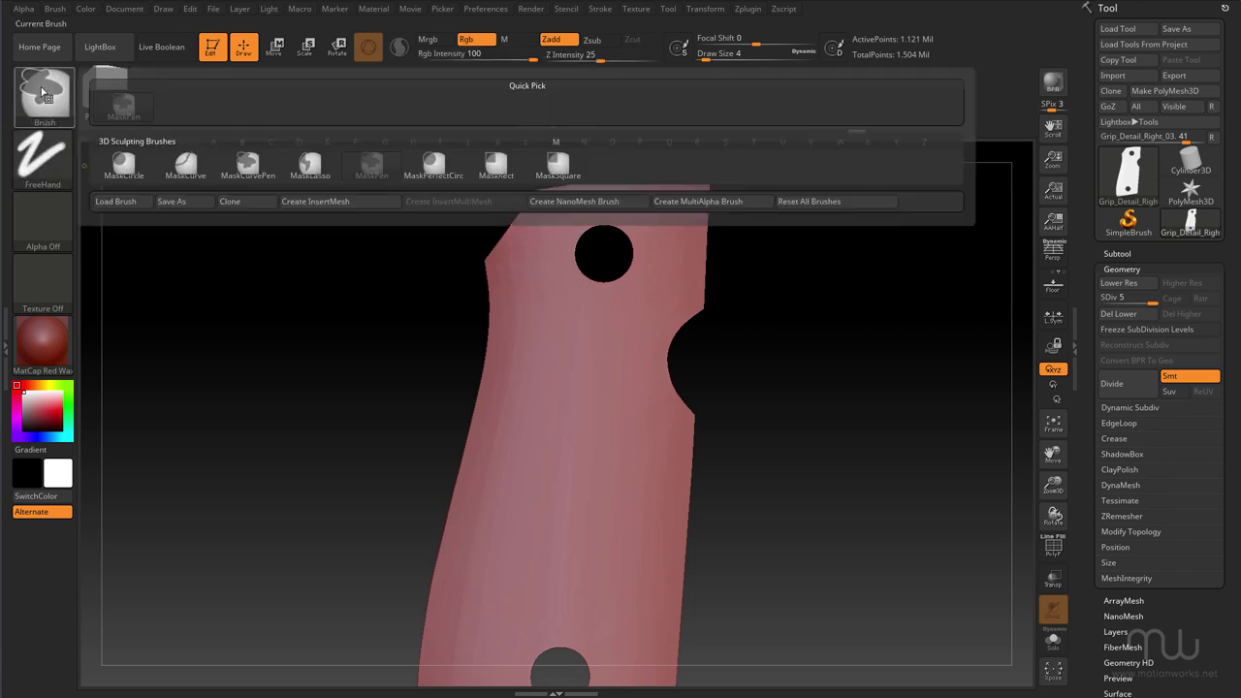
pyautogui.press('m')
pyautogui.keyDown('ctrl'); pyautogui.click(433, 173); pyautogui.keyUp('ctrl')
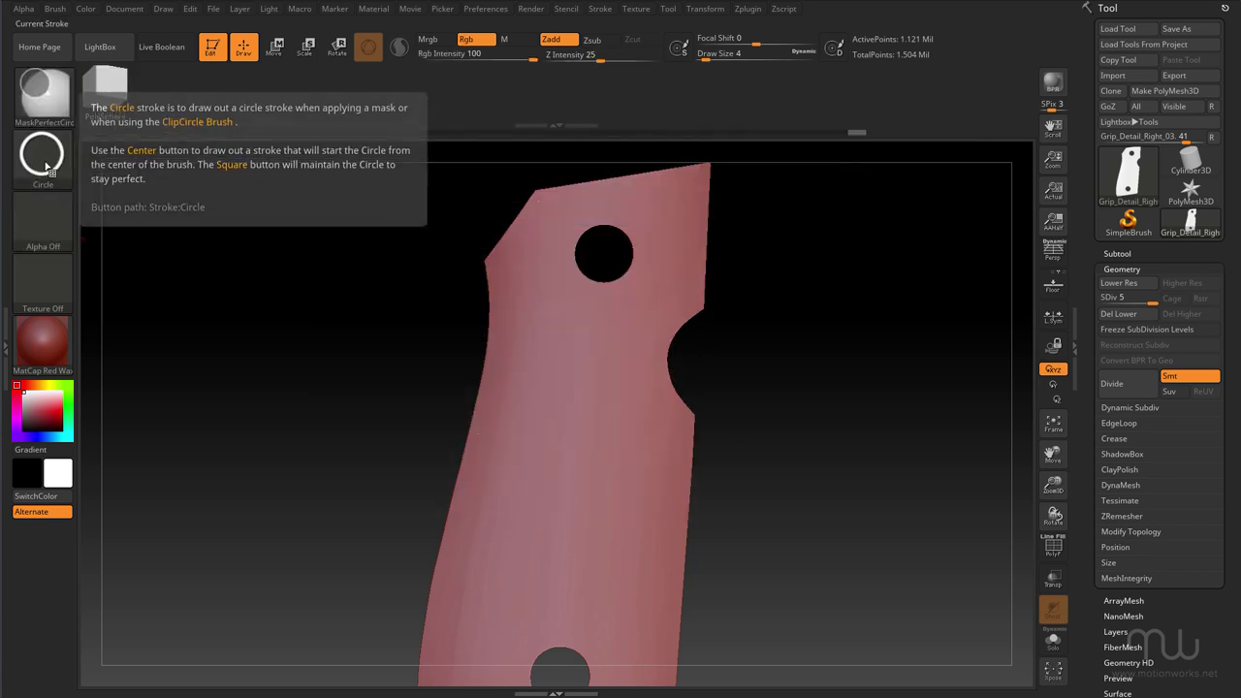
pyautogui.keyDown('ctrl'); pyautogui.click(45, 161); pyautogui.keyUp('ctrl')
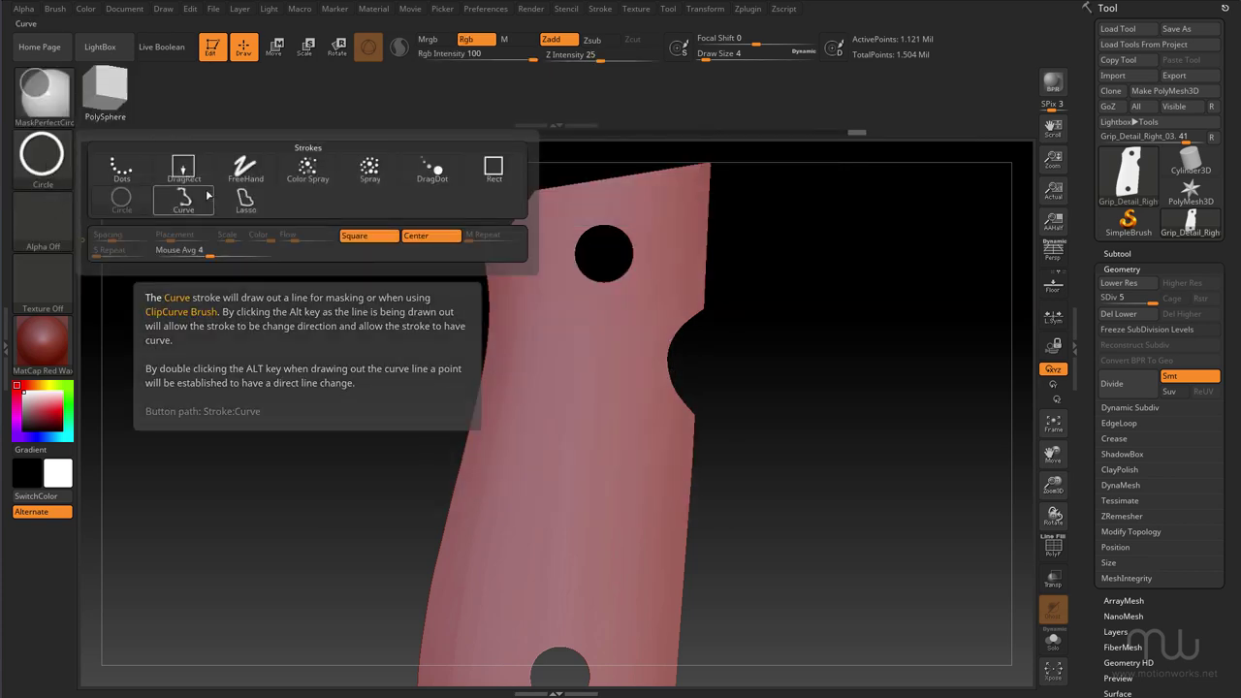
pyautogui.keyDown('ctrl'); pyautogui.click(183, 170); pyautogui.keyUp('ctrl')
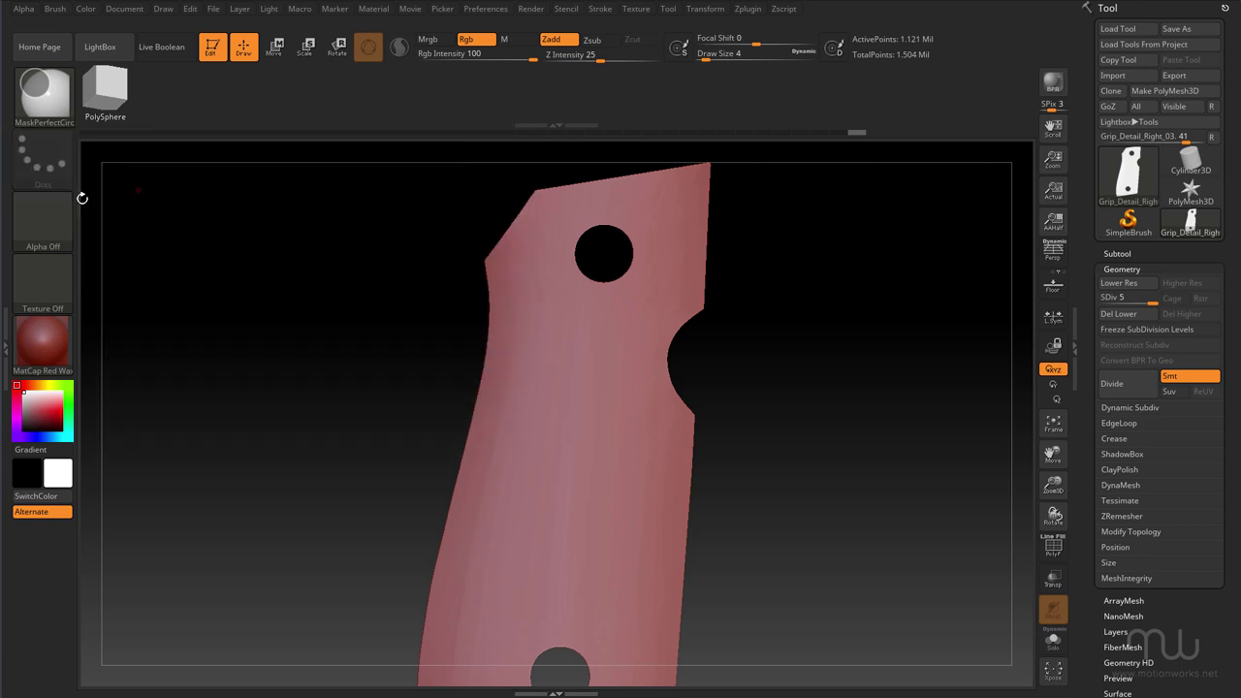
# Give the masking brush a solid white circle alpha and set its Focal Shift to -100.
pyautogui.click(49, 235)
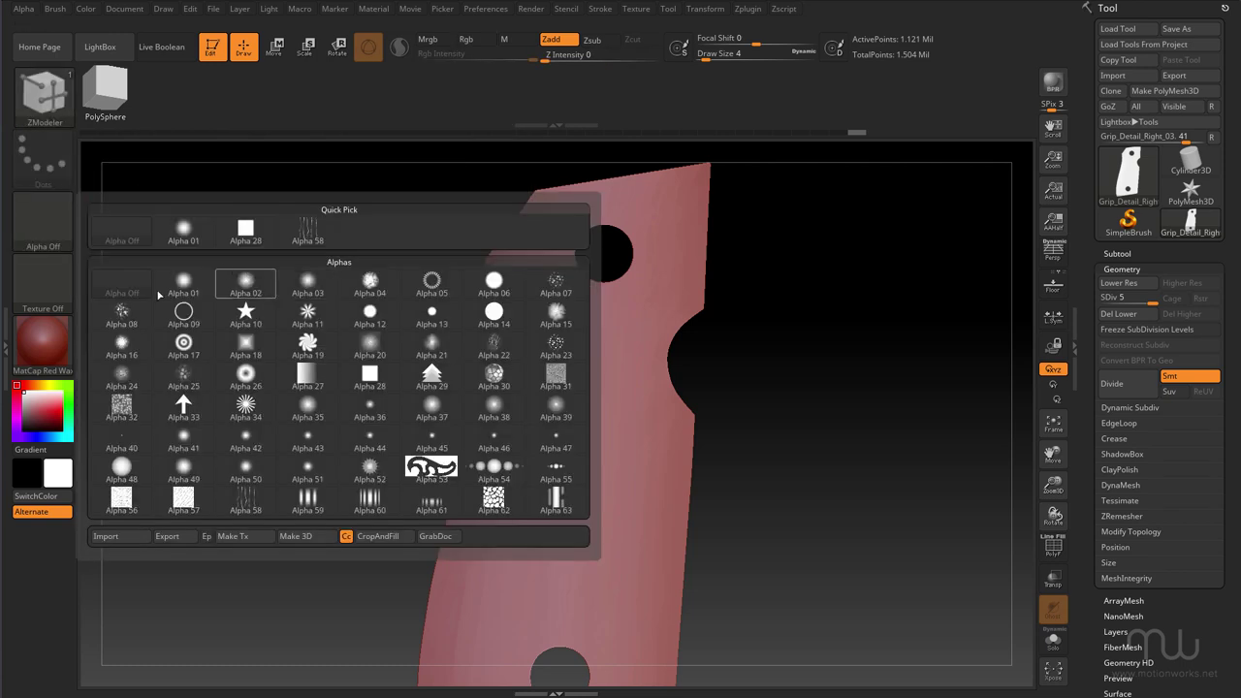
pyautogui.keyDown('ctrl'); pyautogui.click(178, 390); pyautogui.keyUp('ctrl')
pyautogui.moveTo(704, 39)
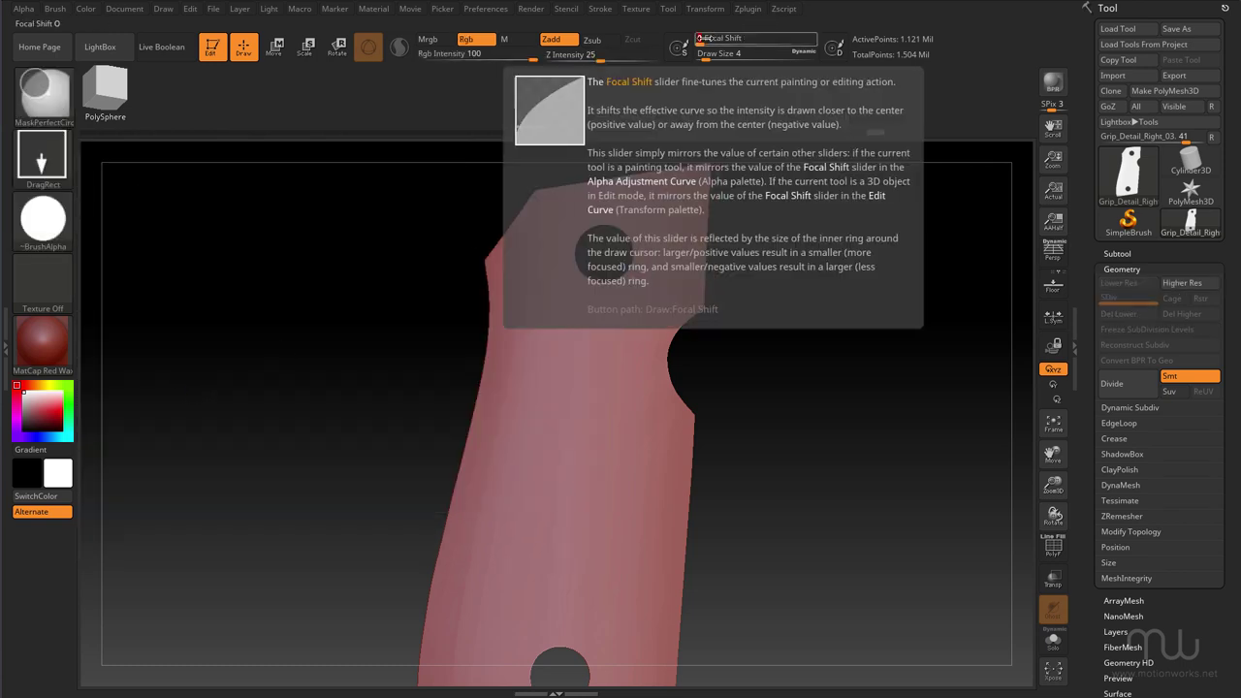
pyautogui.moveTo(703, 41)
pyautogui.mouseDown()
pyautogui.moveTo(725, 44)
pyautogui.moveTo(660, 52)
pyautogui.moveTo(684, 43)
pyautogui.mouseUp()
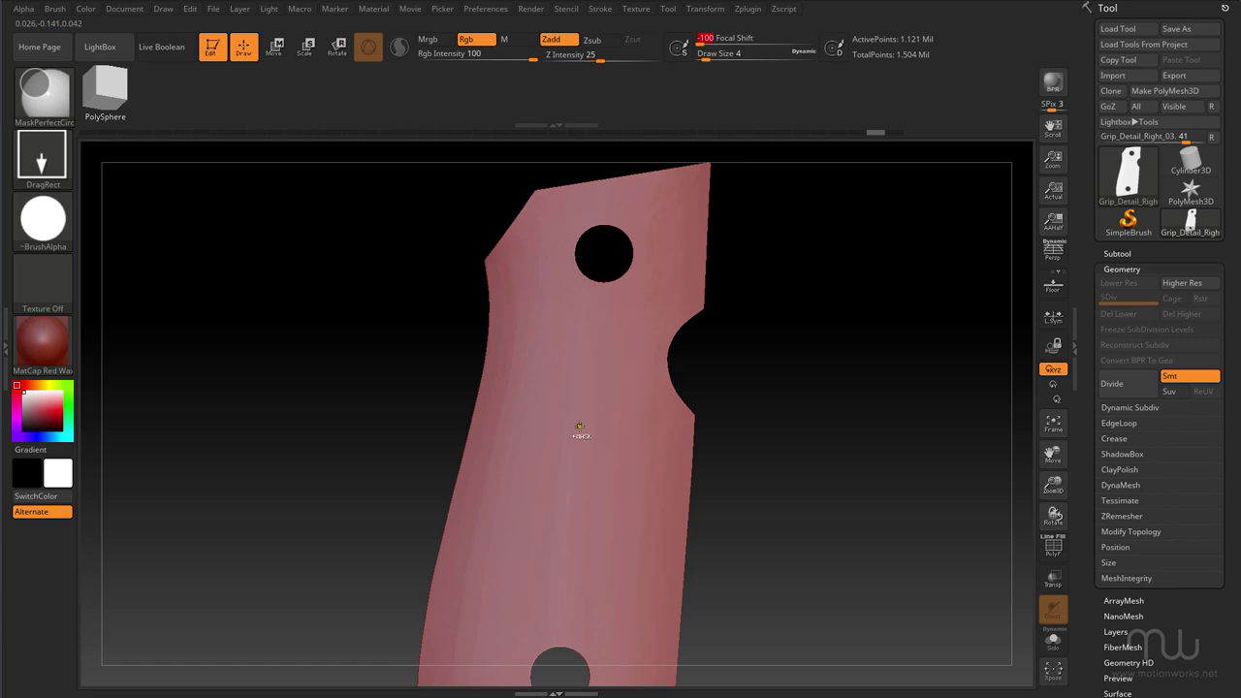
# Mask a circular area centred on the grip between the two holes, just short of the side edges.
pyautogui.keyDown('ctrl'); pyautogui.moveTo(580, 429); pyautogui.dragTo(660, 497); pyautogui.keyUp('ctrl')
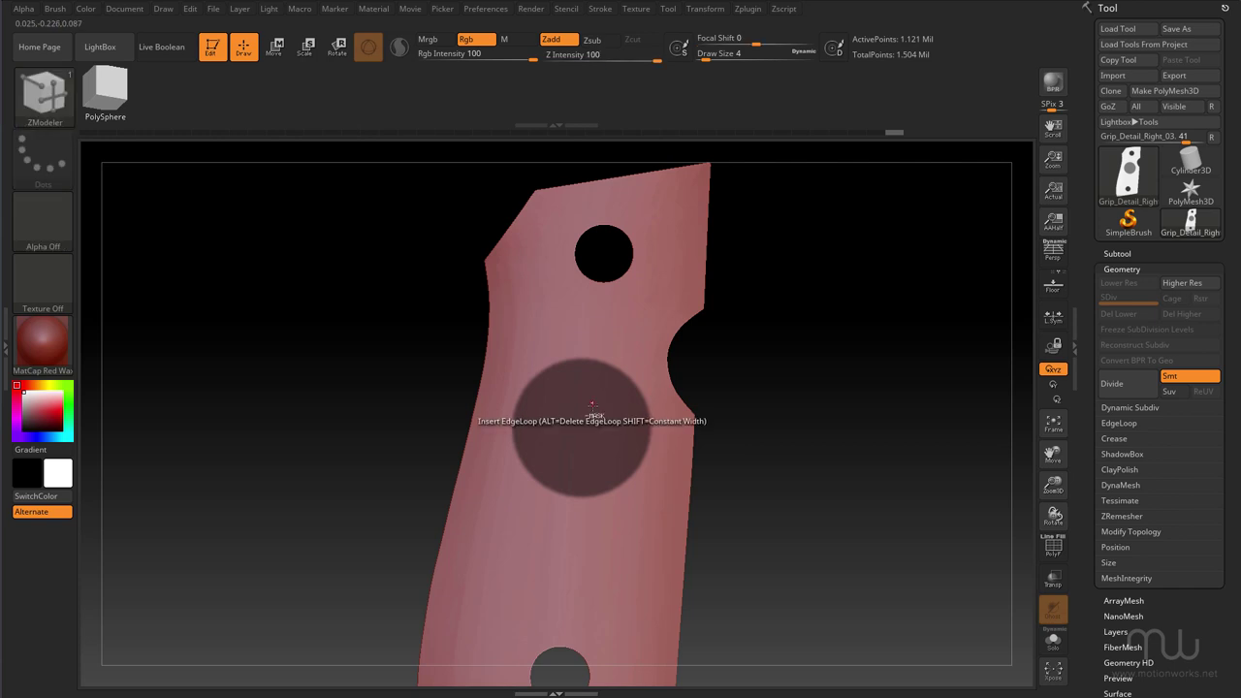
pyautogui.press('ctrl')
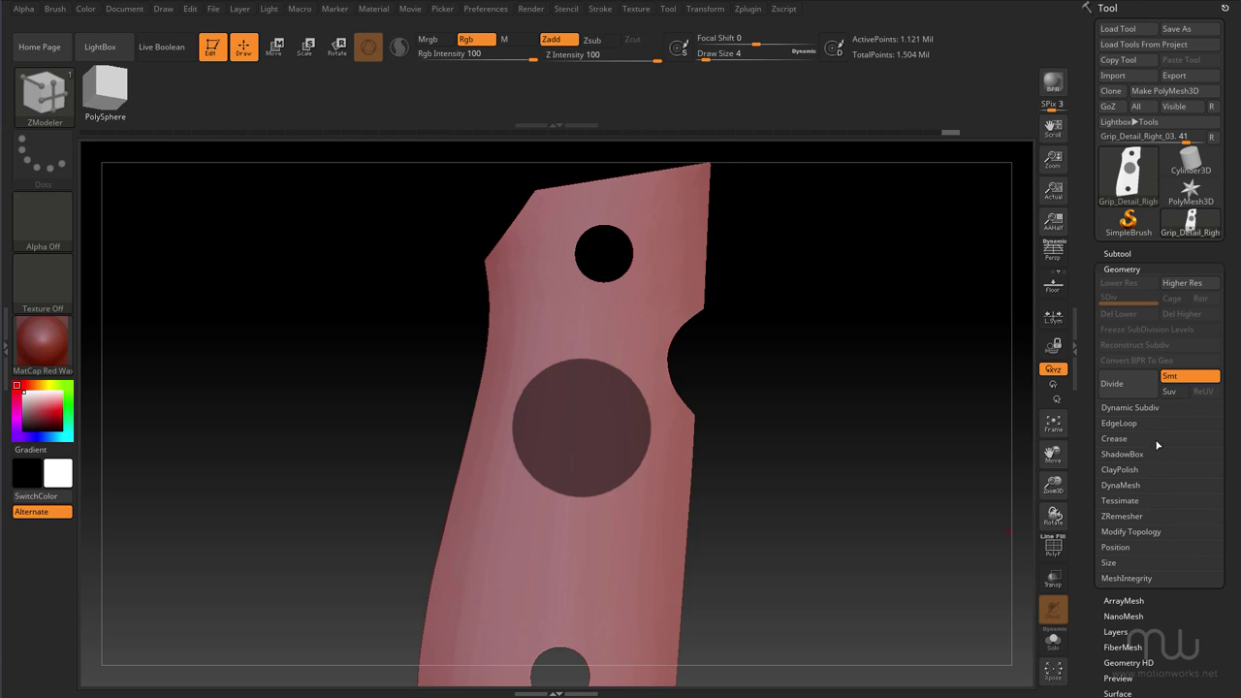
# Add surface noise to the grip by loading the saved diamonds preset from the Beretta project's ZBrush folder into NoiseMaker.
pyautogui.click(1124, 269)
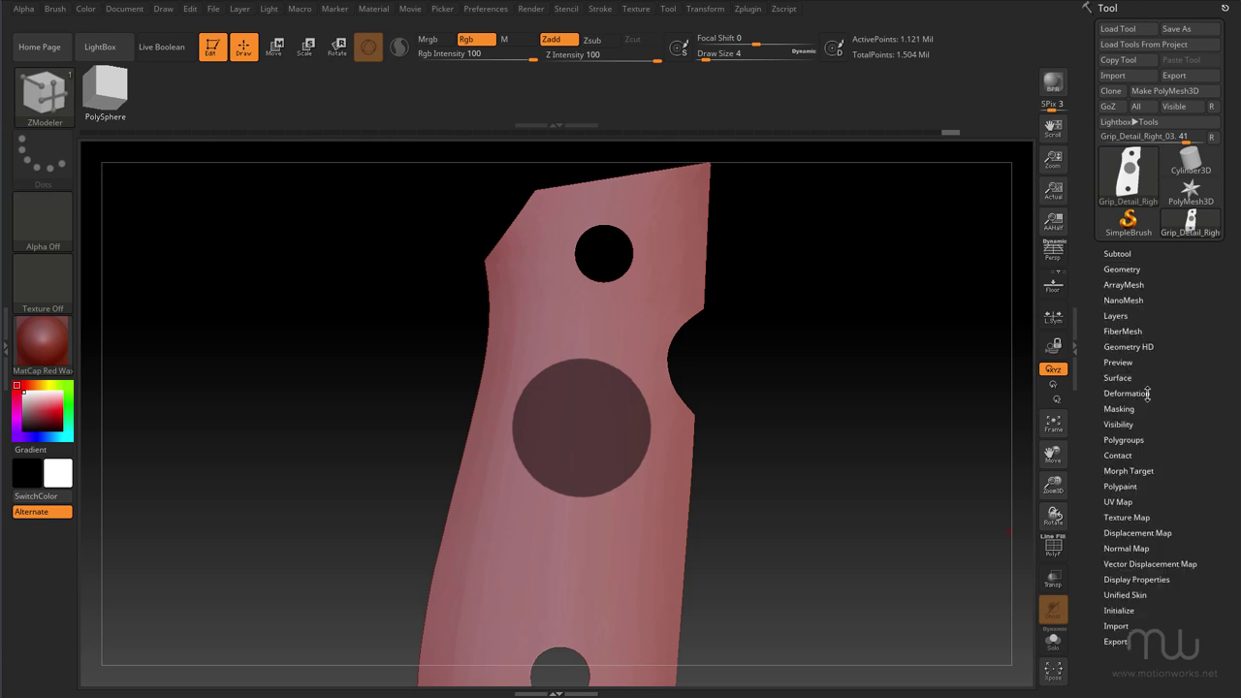
pyautogui.click(1124, 377)
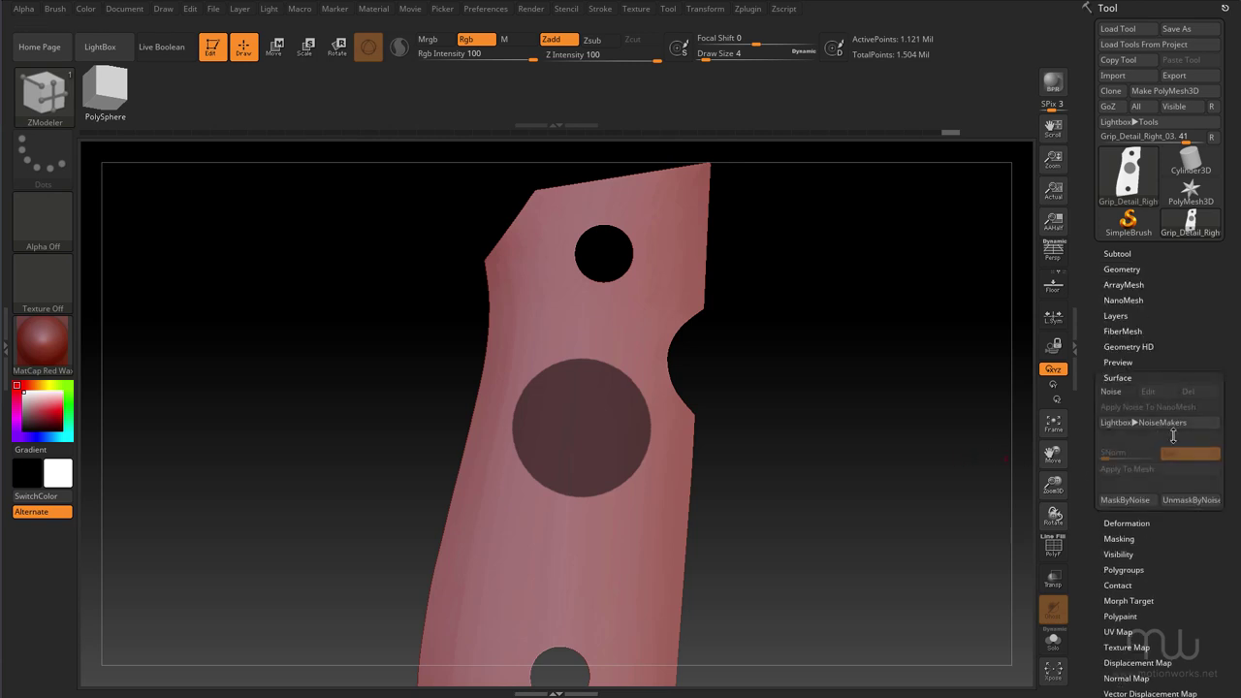
pyautogui.click(1112, 391)
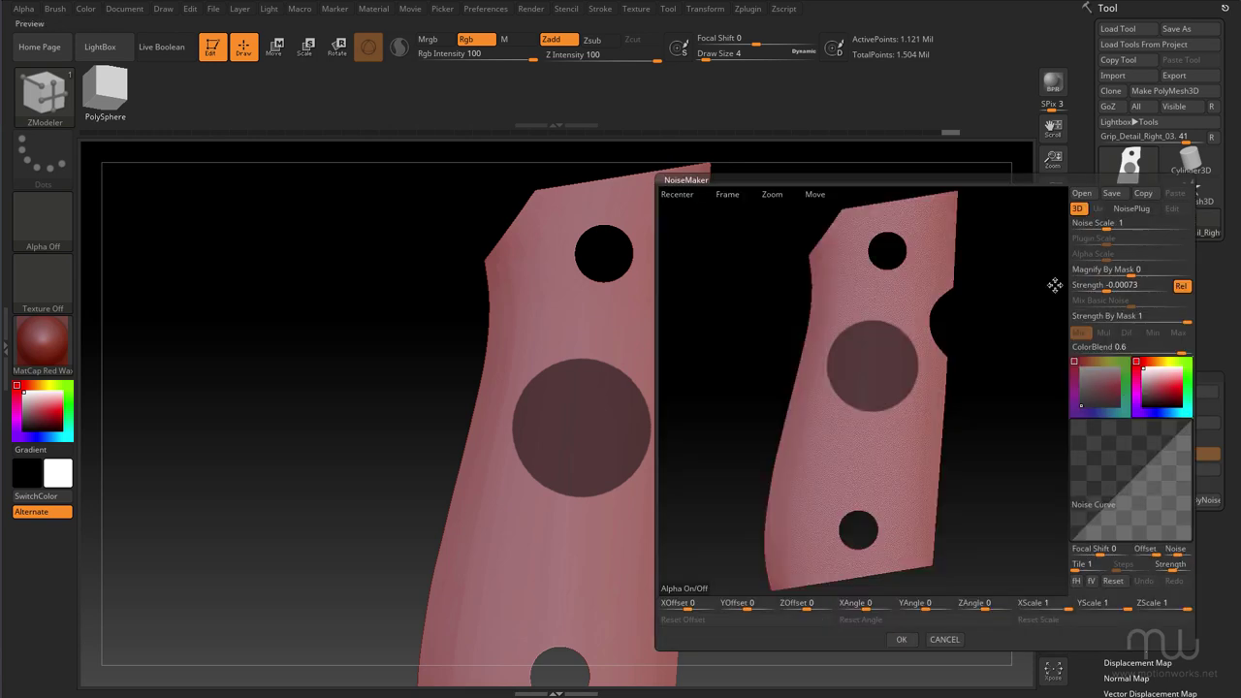
pyautogui.click(1082, 193)
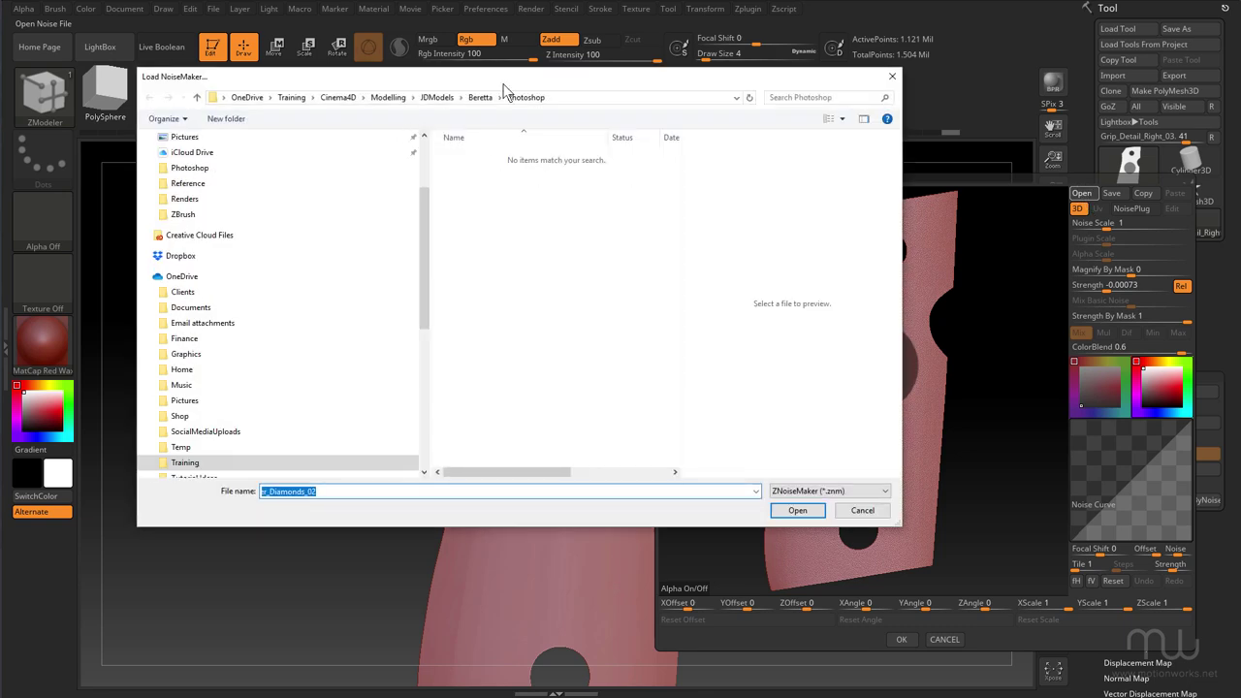
pyautogui.click(483, 98)
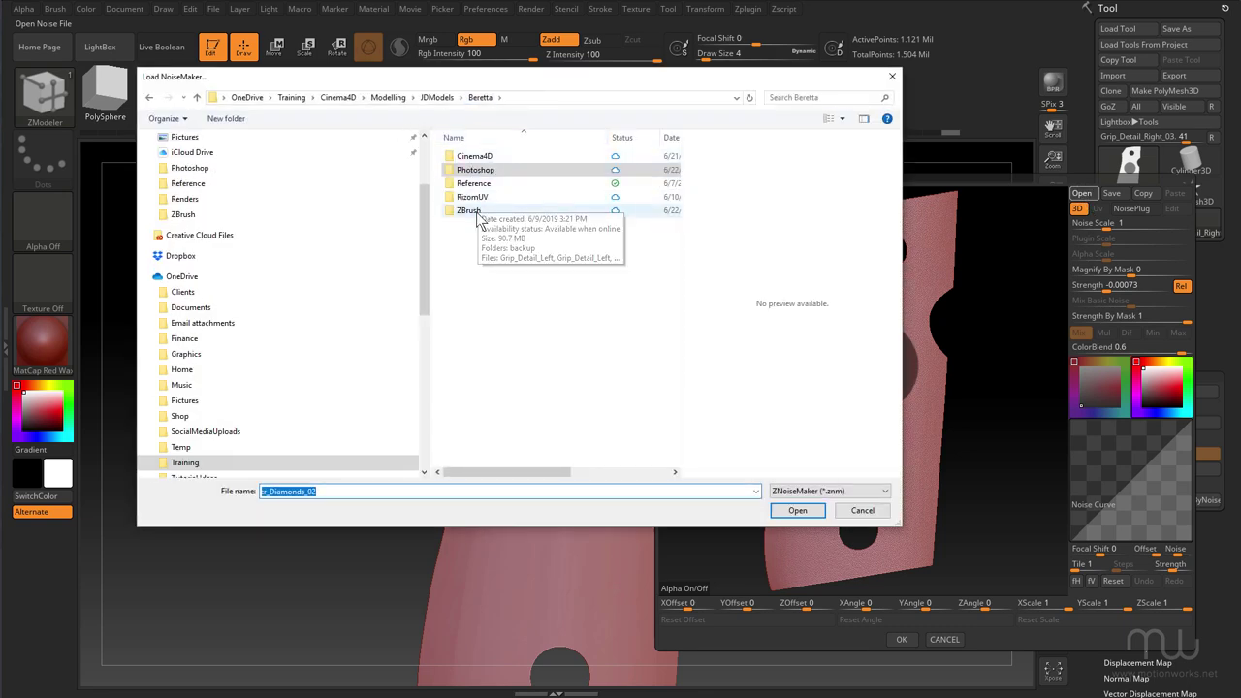
pyautogui.click(476, 213)
pyautogui.doubleClick(475, 216)
pyautogui.doubleClick(516, 158)
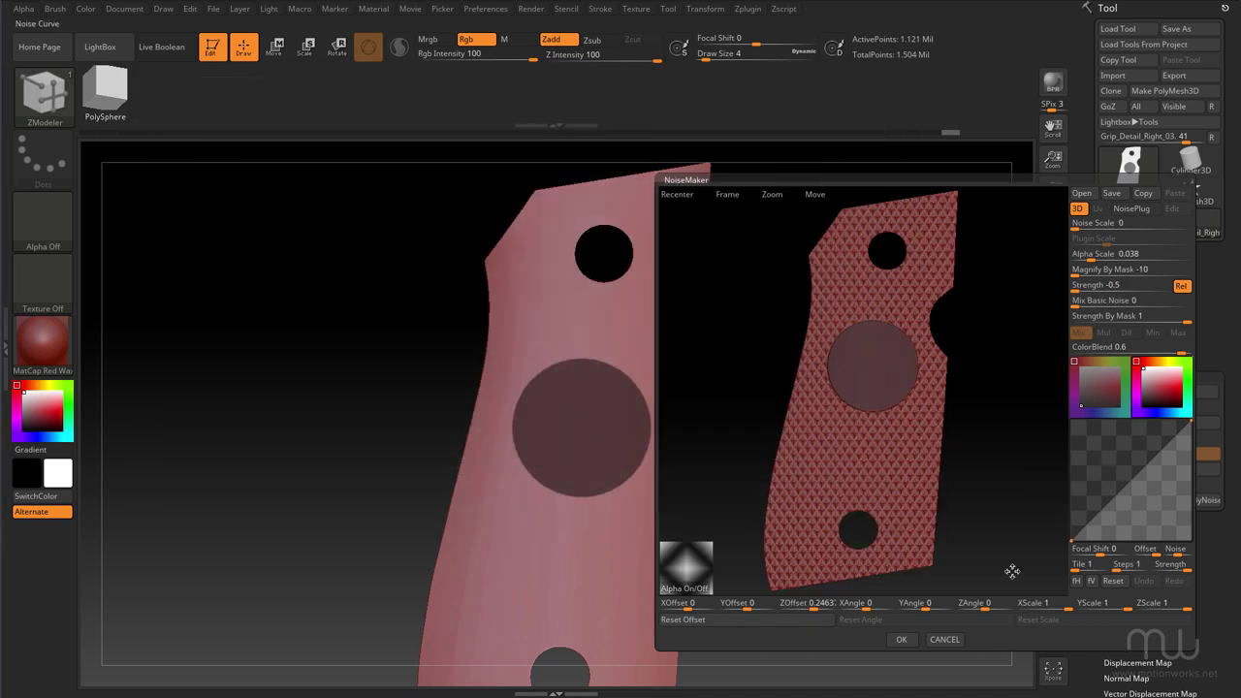
pyautogui.click(900, 639)
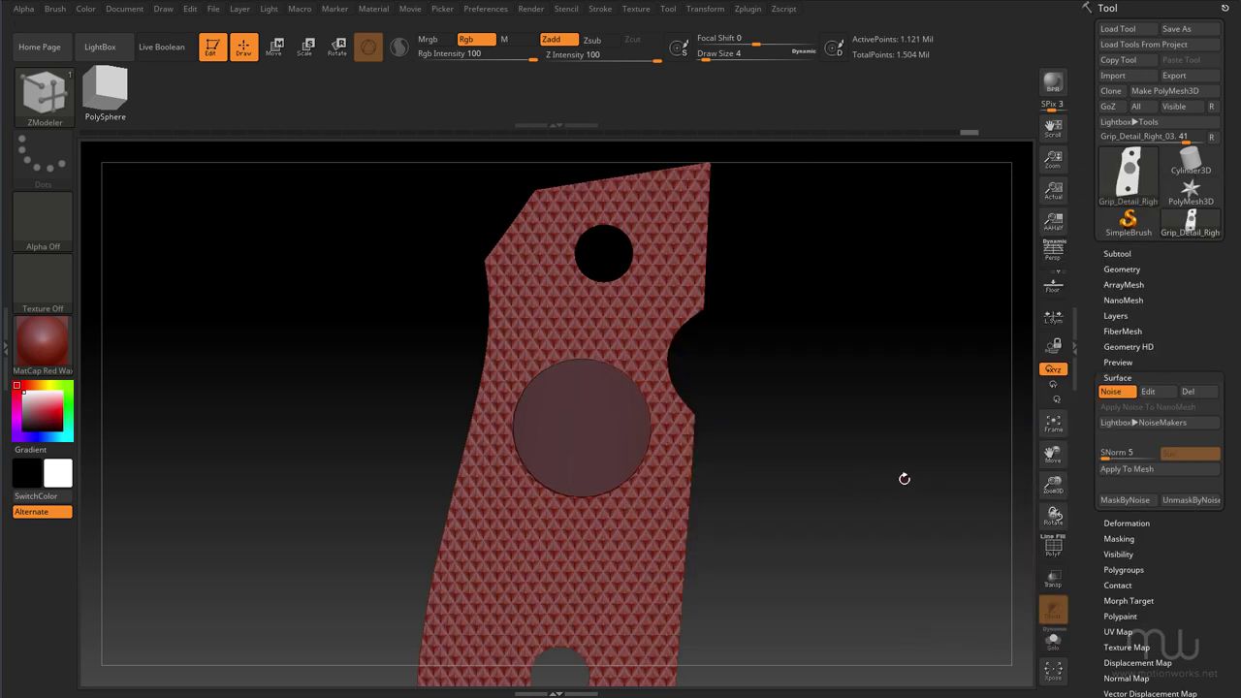
# Apply the diamond noise permanently to the grip mesh and inspect the result.
pyautogui.click(1130, 470)
pyautogui.moveTo(731, 375)
pyautogui.mouseDown()
pyautogui.moveTo(786, 377)
pyautogui.moveTo(630, 387)
pyautogui.moveTo(741, 377)
pyautogui.mouseUp()
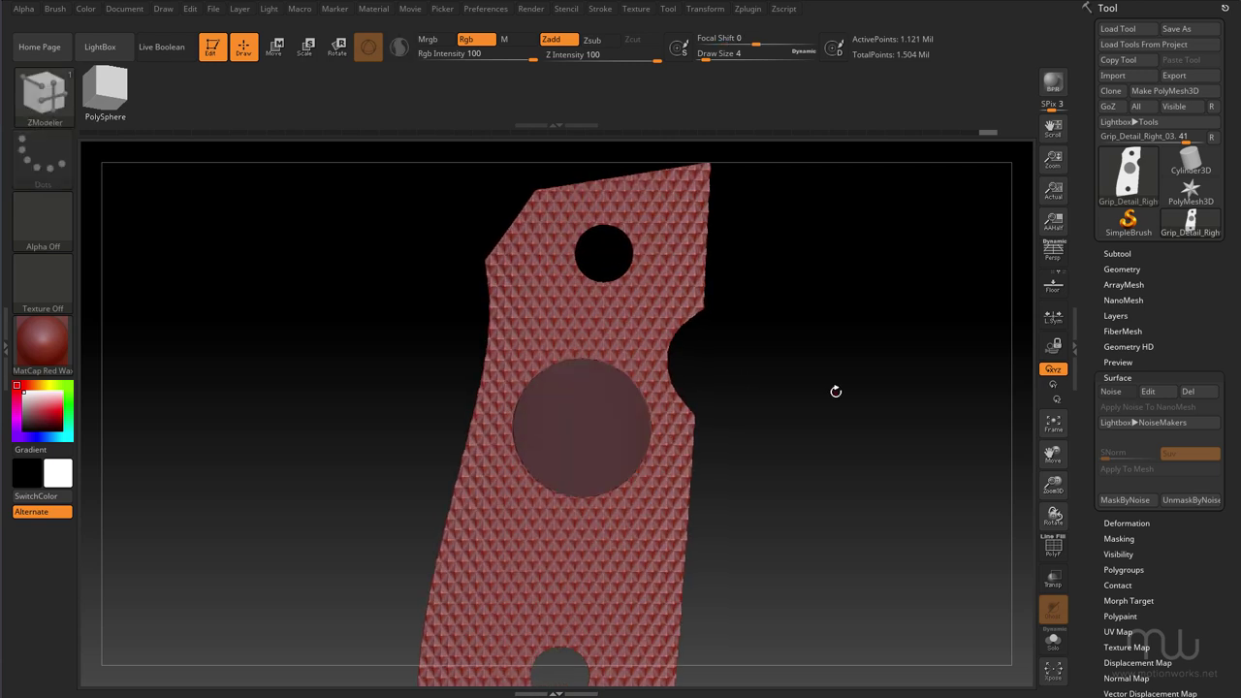
pyautogui.moveTo(836, 390); pyautogui.dragTo(789, 420)
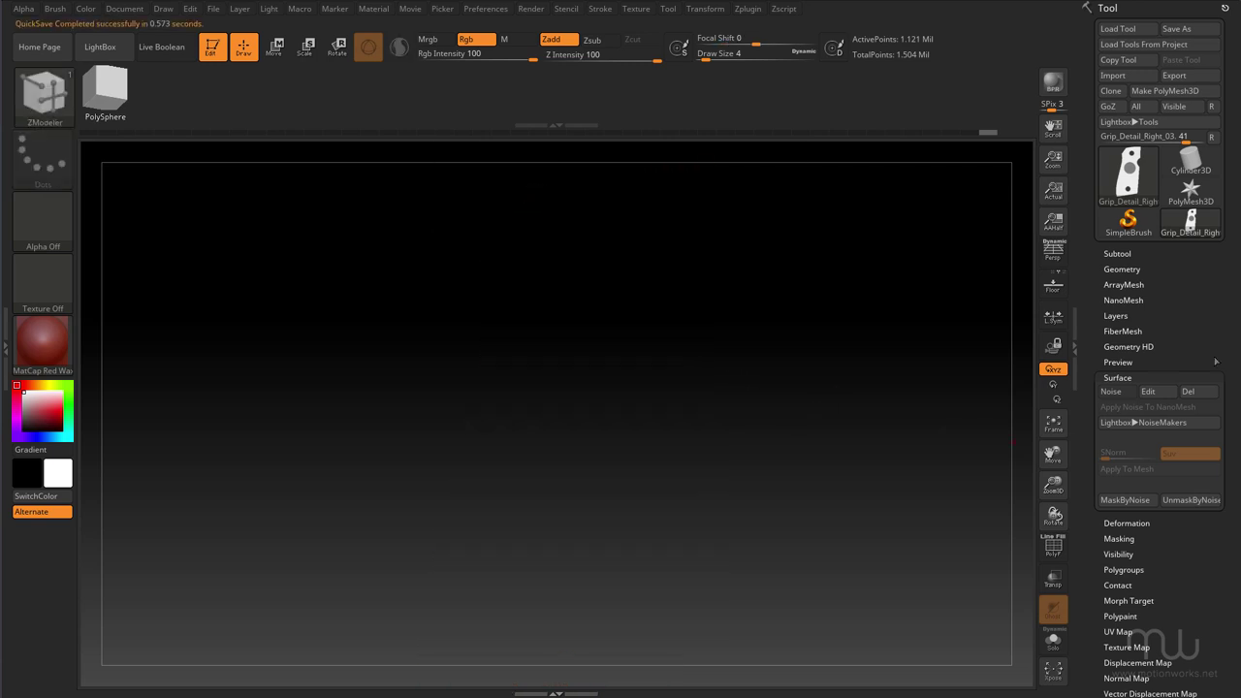
pyautogui.moveTo(909, 367); pyautogui.dragTo(880, 362)
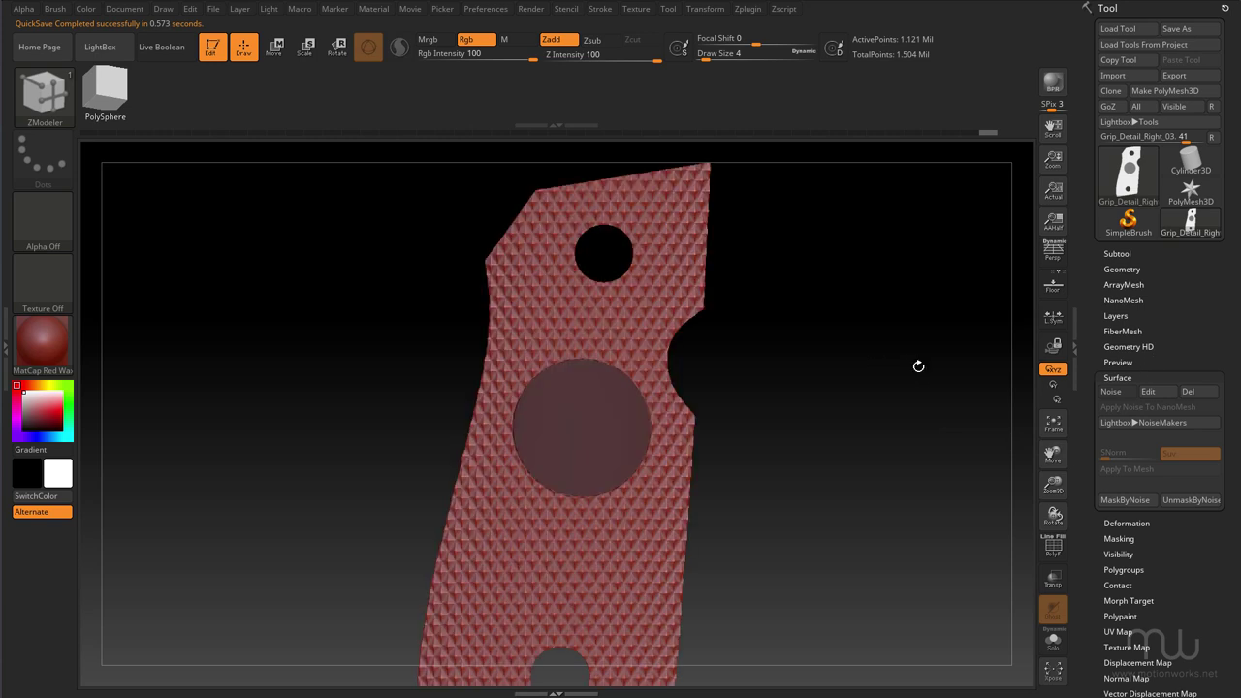
# Invert the mask so that only the smooth circle on the grip can be sculpted.
pyautogui.click(1120, 376)
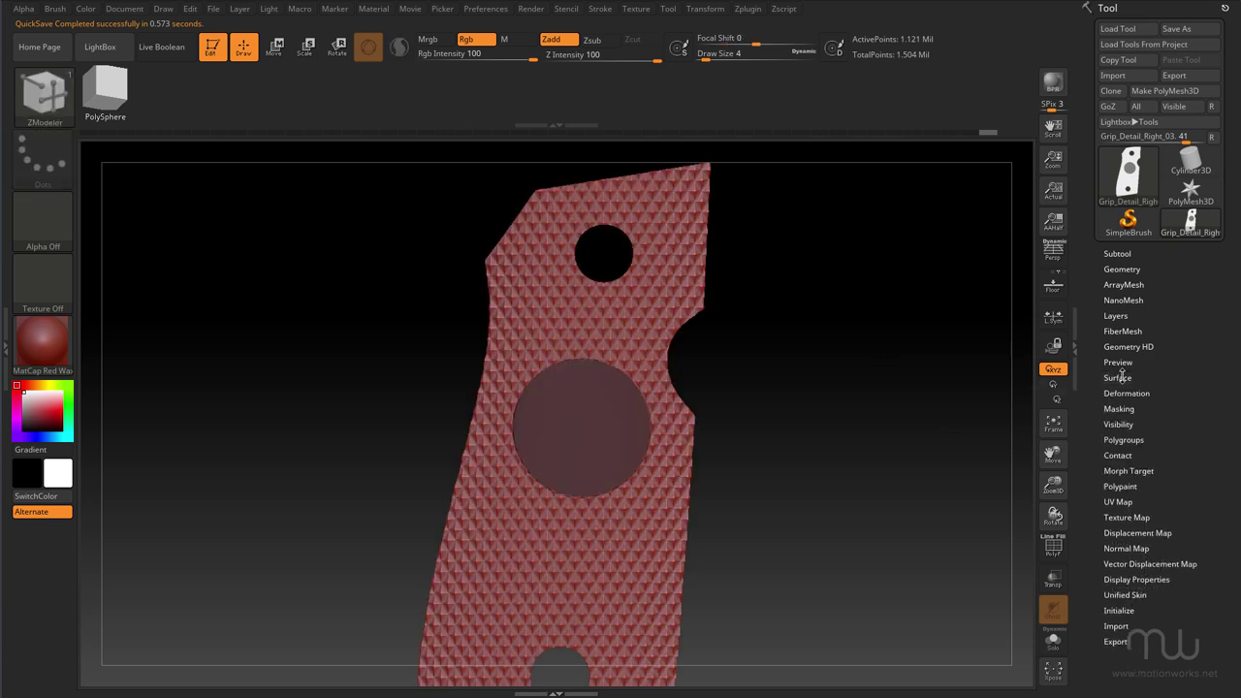
pyautogui.click(1120, 408)
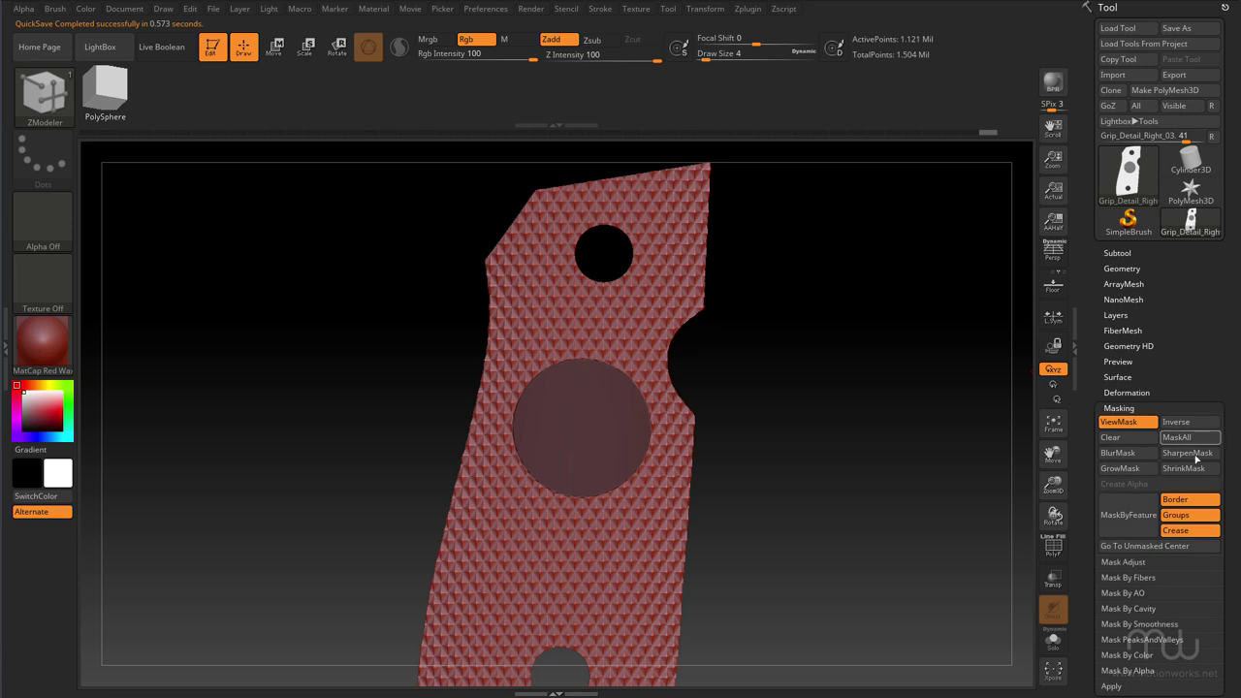
pyautogui.click(1175, 423)
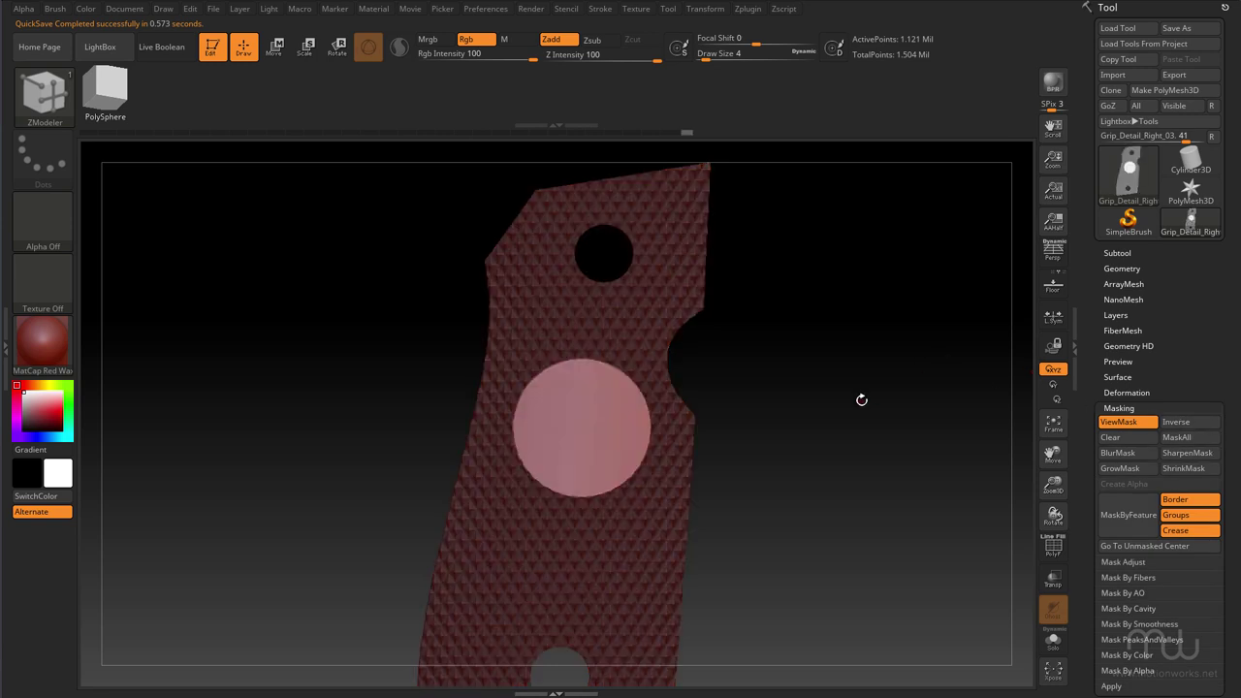
# Choose the Standard brush with the DragRect stroke and the BerettaLogo alpha.
pyautogui.keyDown('ctrl'); pyautogui.moveTo(799, 416); pyautogui.dragTo(806, 469, button='right'); pyautogui.keyUp('ctrl')
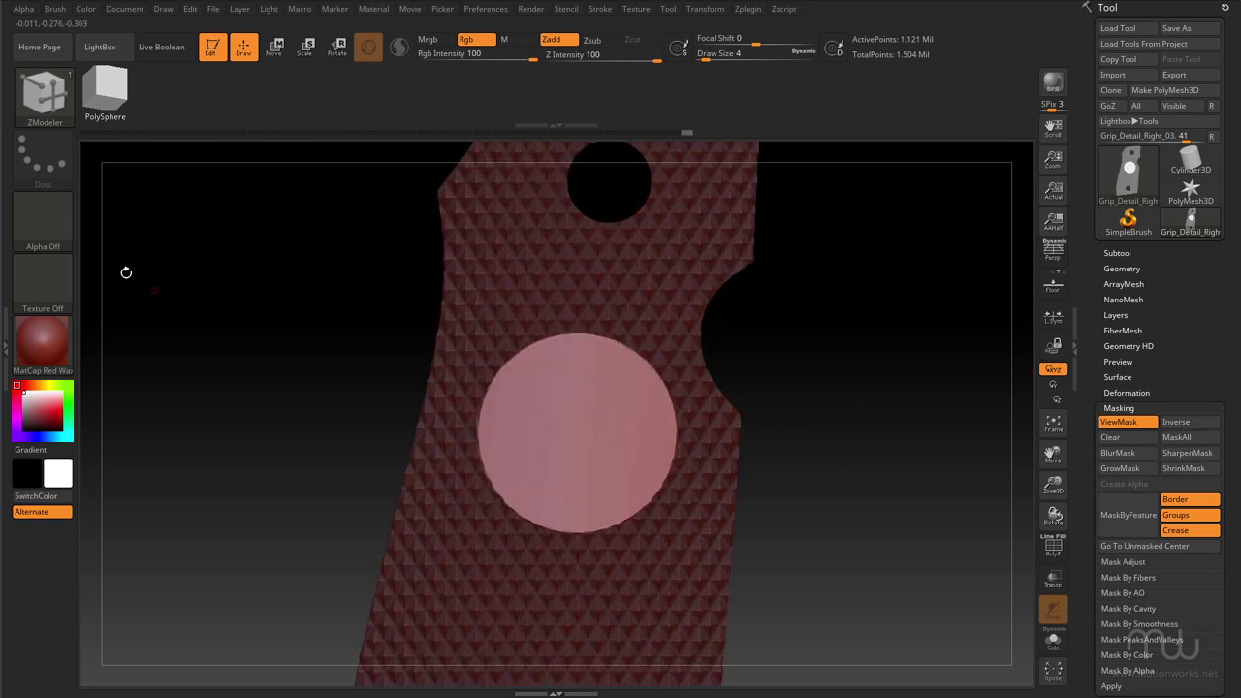
pyautogui.click(43, 94)
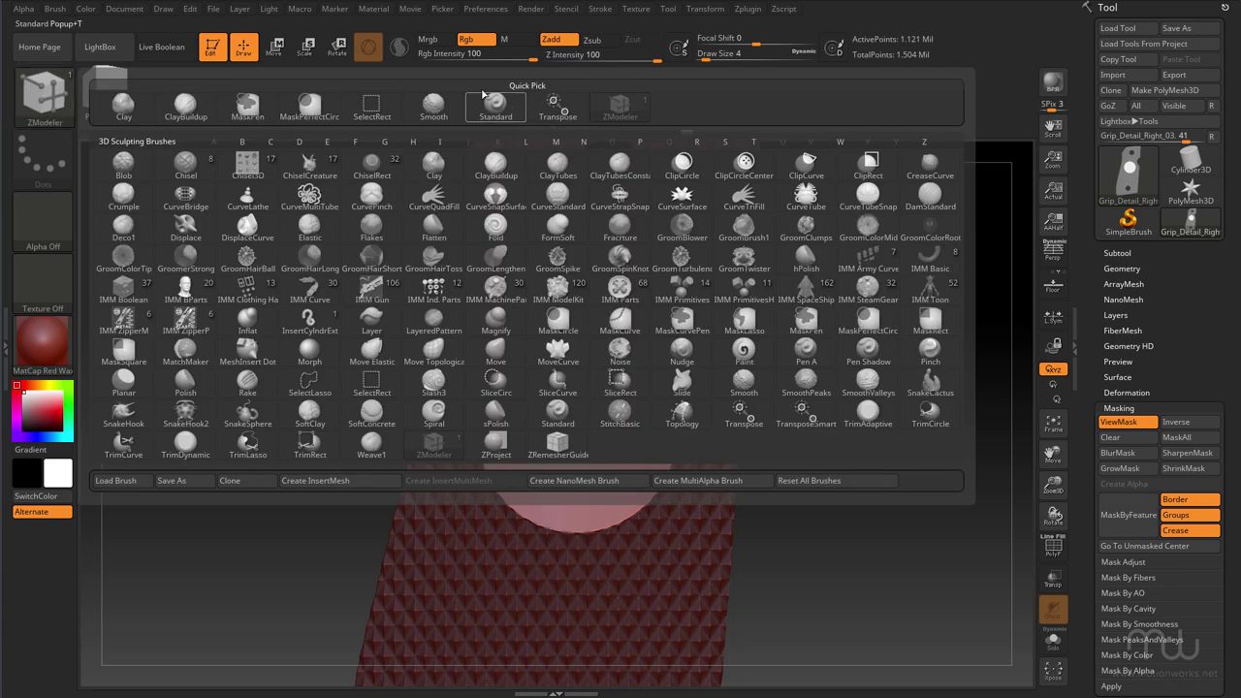
pyautogui.click(495, 105)
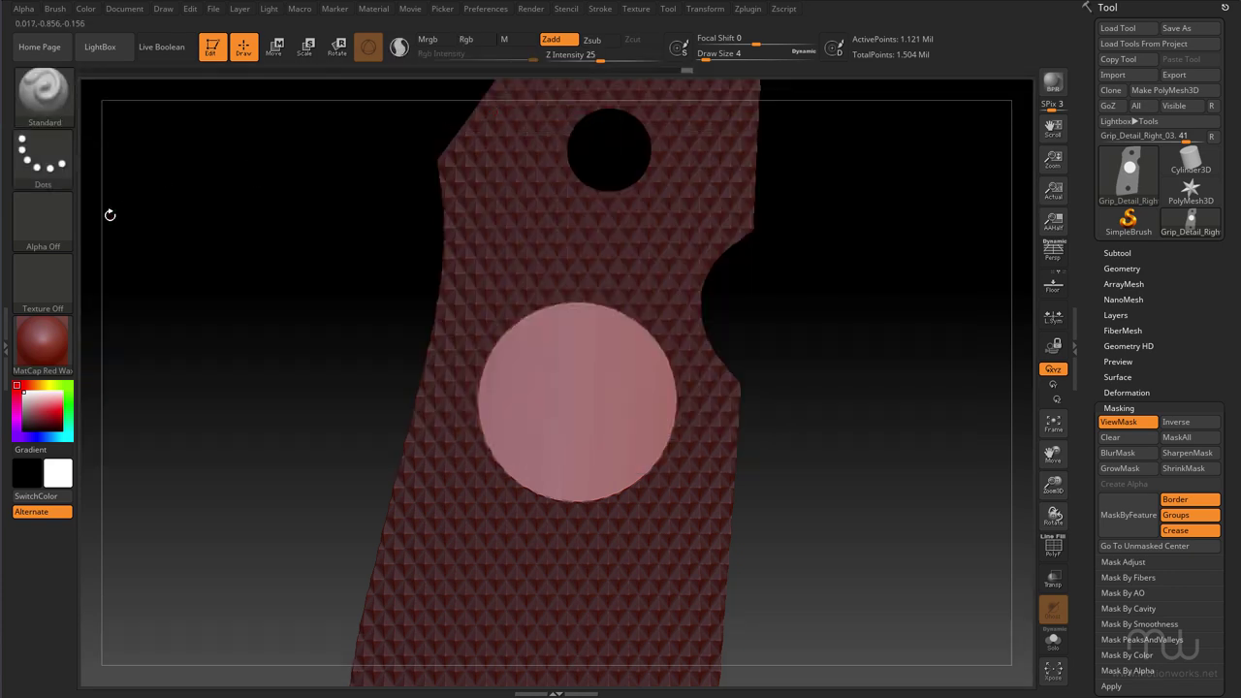
pyautogui.click(45, 152)
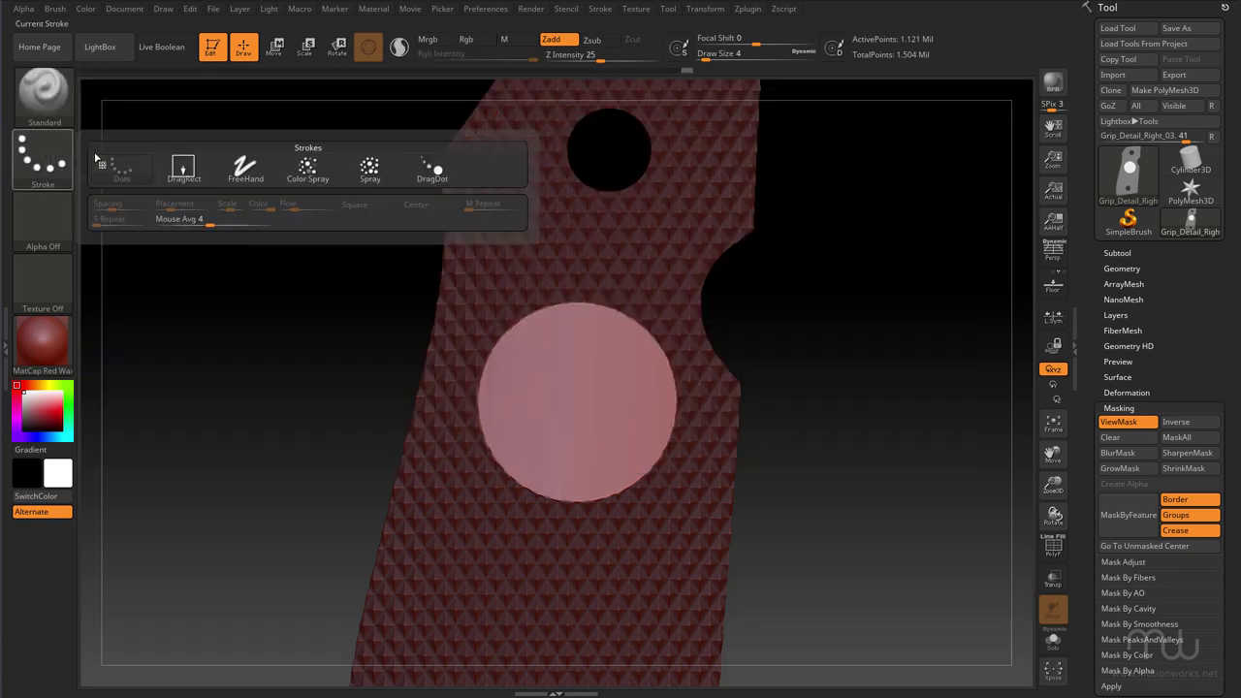
pyautogui.click(189, 172)
pyautogui.click(45, 223)
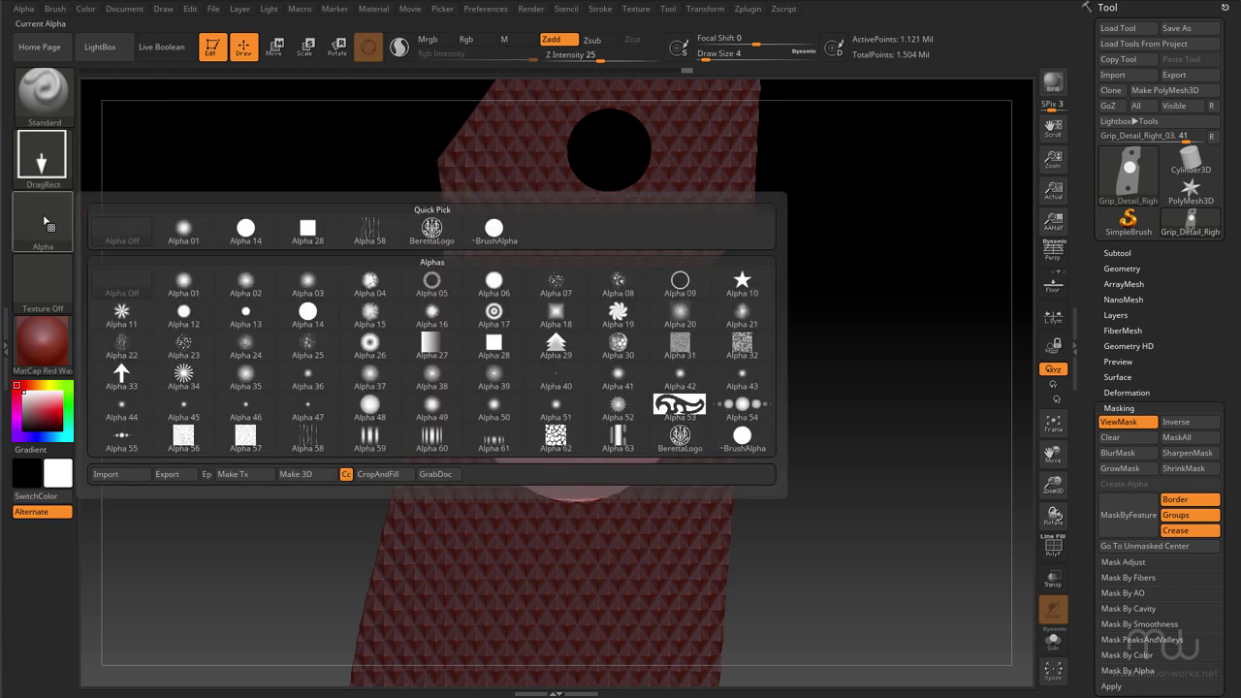
pyautogui.click(432, 229)
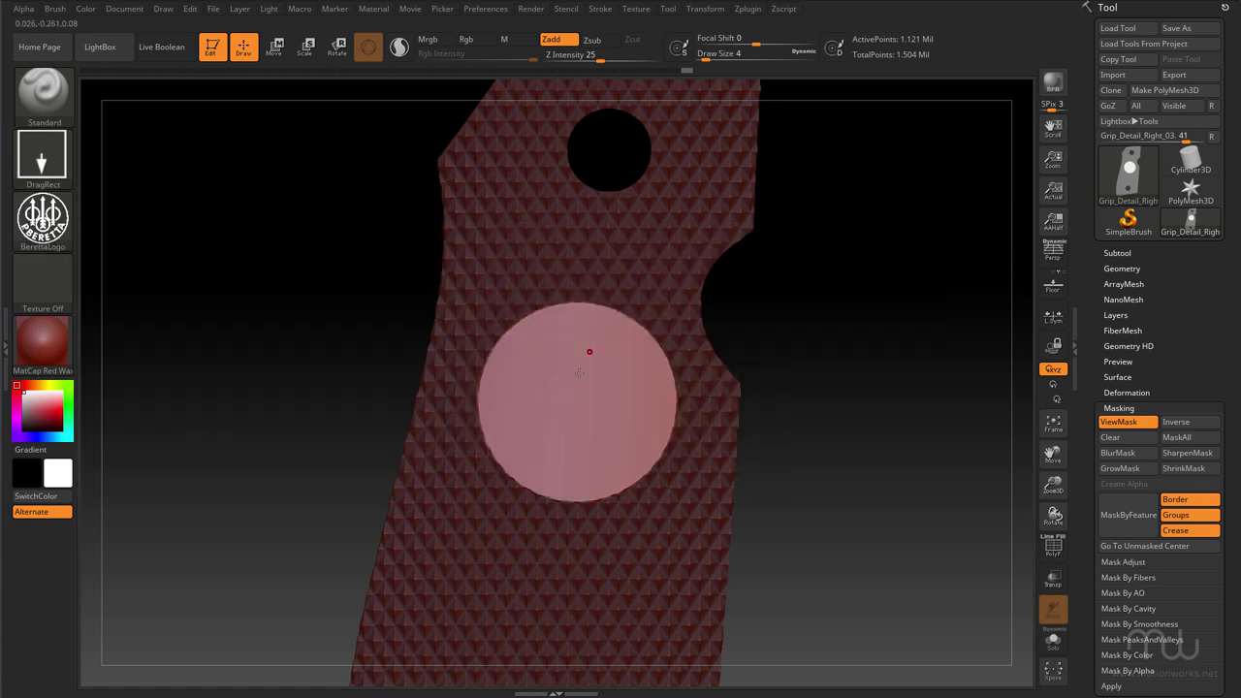
# Set the brush to Draw Size 124, Z Intensity 16 and Focal Shift -100.
pyautogui.press('s')
pyautogui.moveTo(579, 401); pyautogui.dragTo(612, 403)
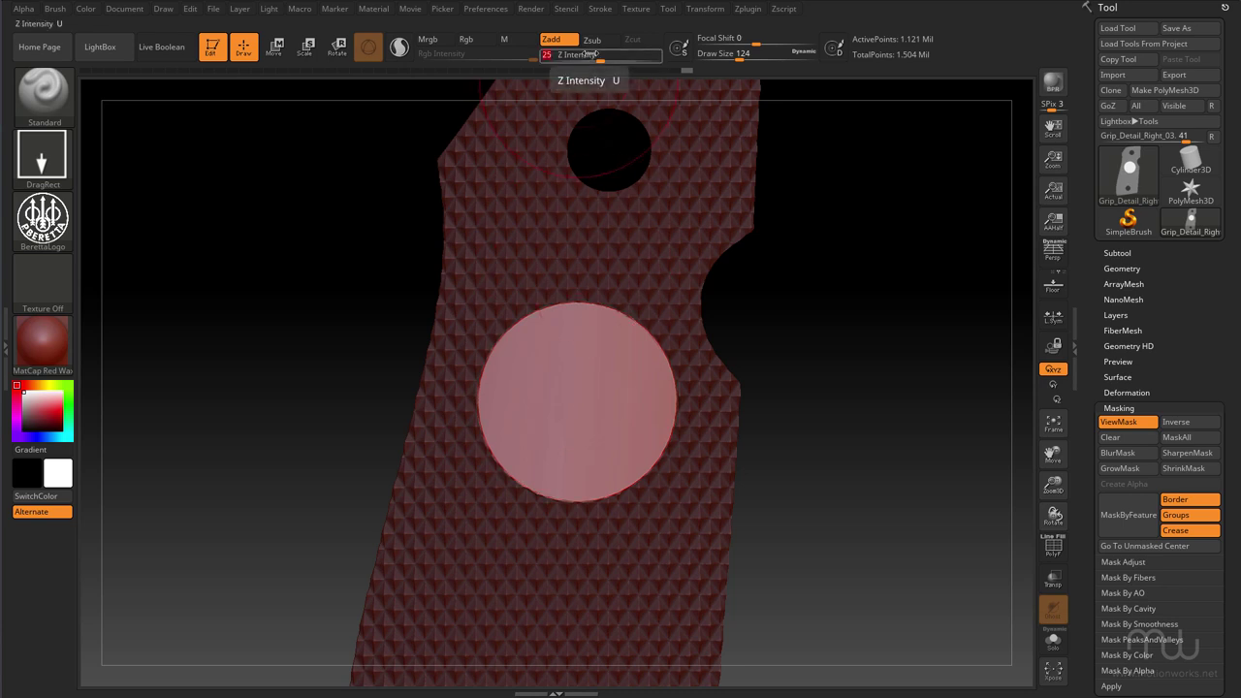
pyautogui.write('16')
pyautogui.press('Return')
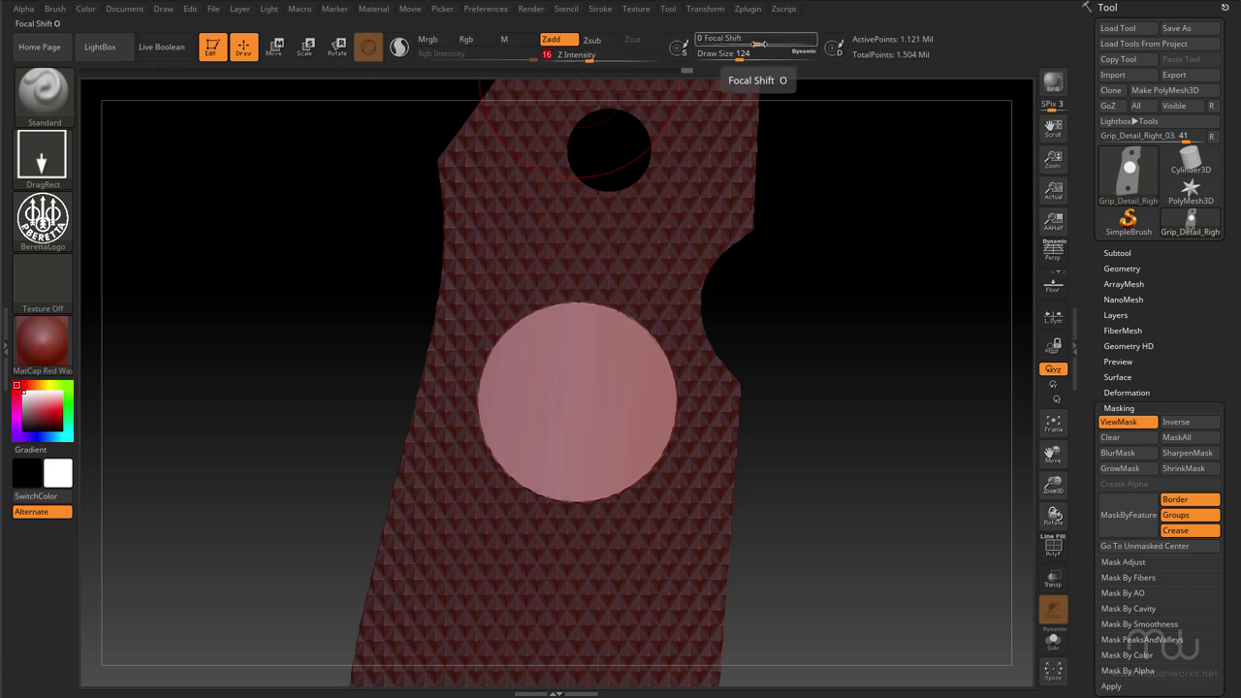
pyautogui.moveTo(768, 45); pyautogui.dragTo(669, 48)
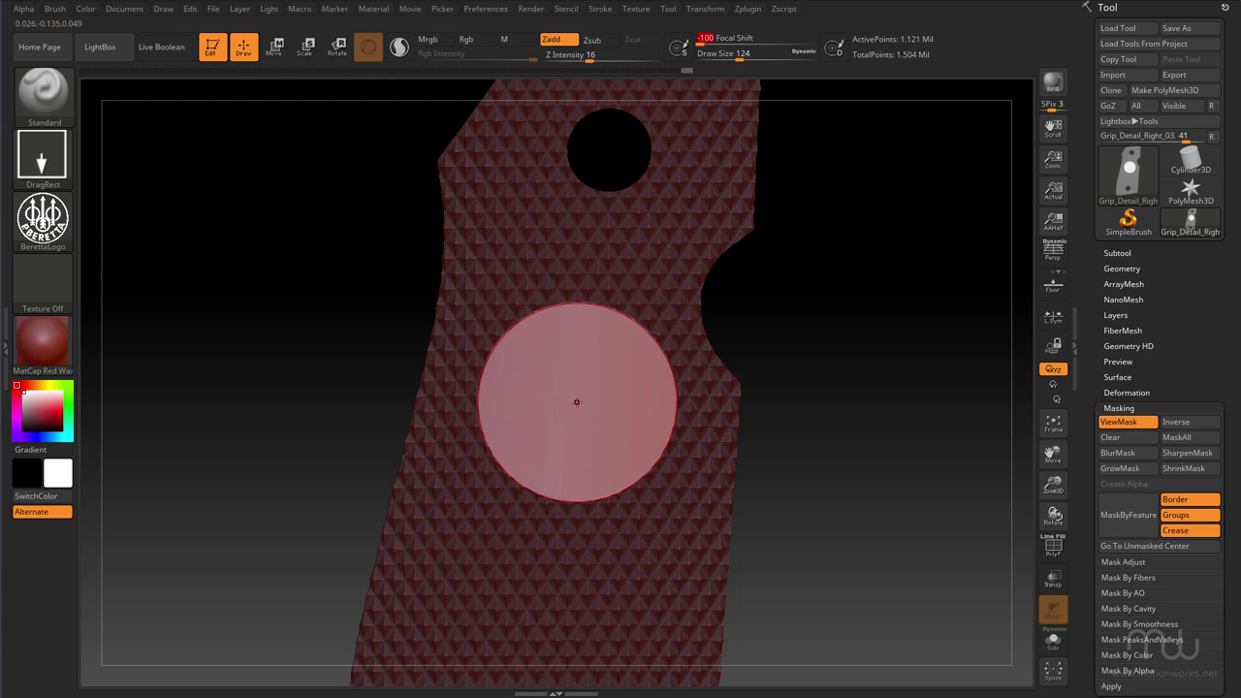
# Stamp the Beretta logo from the circle's centre outward until it fills the unmasked circle, and clear the mask.
pyautogui.moveTo(577, 402)
pyautogui.mouseDown()
pyautogui.moveTo(679, 401)
pyautogui.moveTo(669, 349)
pyautogui.moveTo(630, 300)
pyautogui.moveTo(576, 291)
pyautogui.moveTo(549, 246)
pyautogui.moveTo(578, 274)
pyautogui.moveTo(596, 271)
pyautogui.mouseUp()
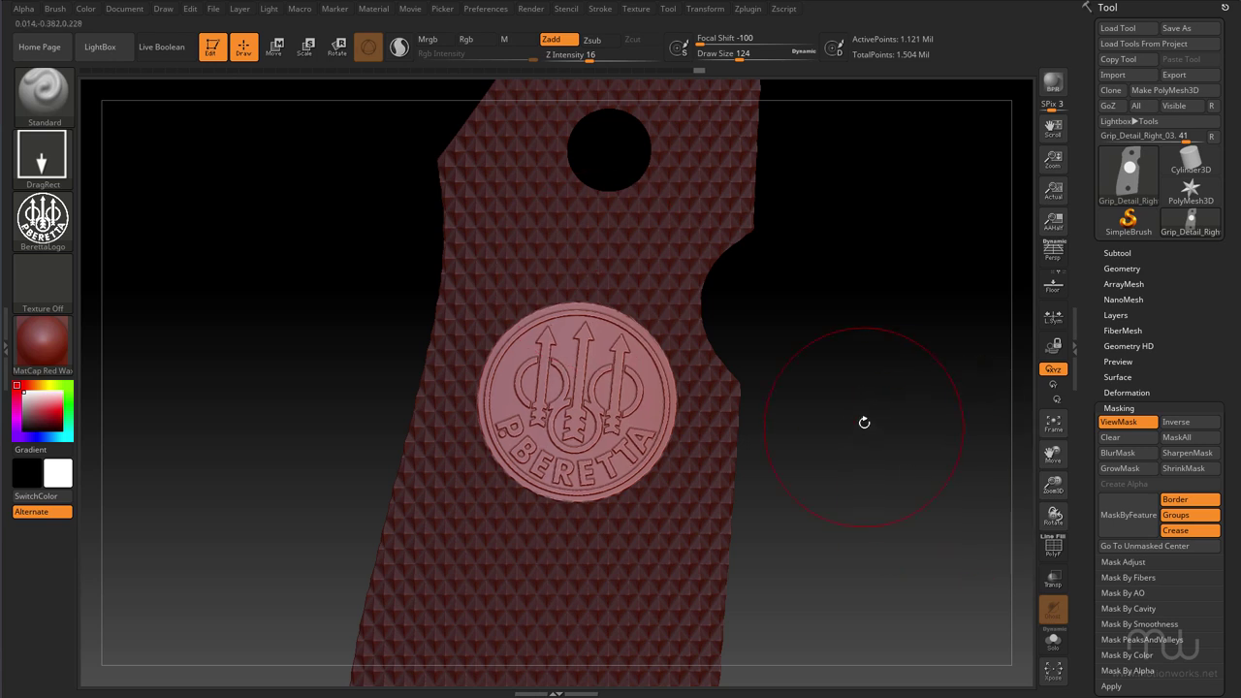
pyautogui.moveTo(856, 420)
pyautogui.mouseDown()
pyautogui.moveTo(801, 424)
pyautogui.moveTo(871, 421)
pyautogui.mouseUp()
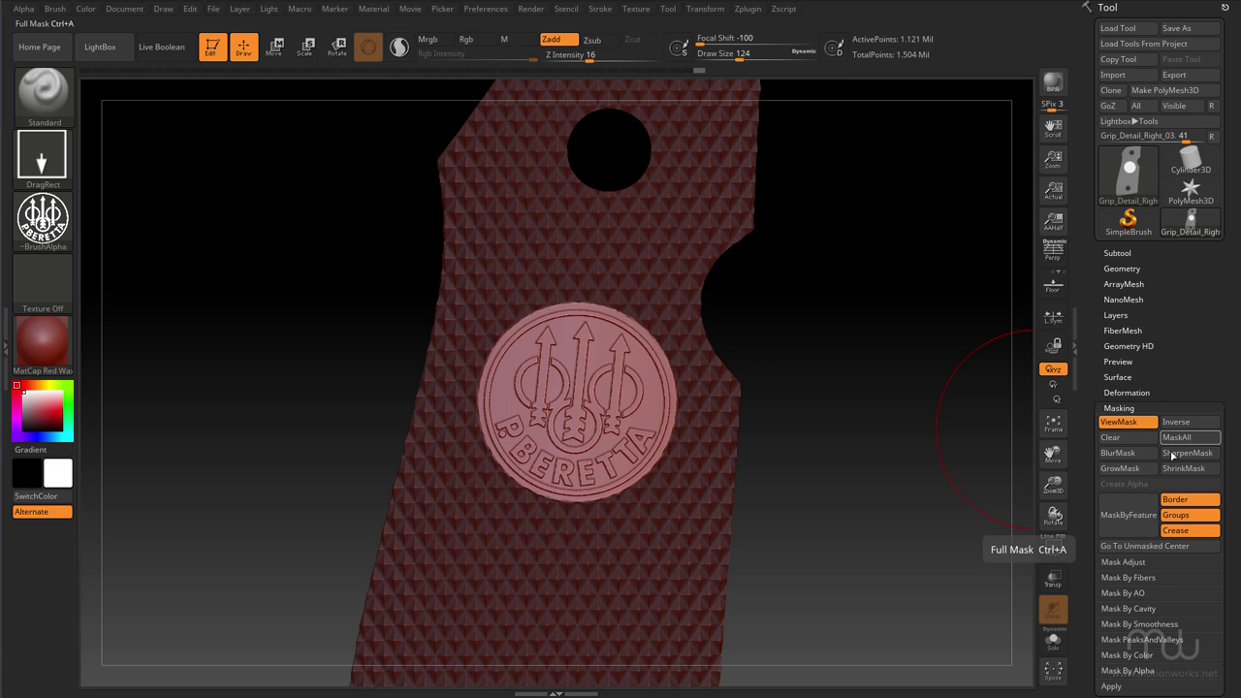
pyautogui.click(1136, 439)
pyautogui.moveTo(852, 355); pyautogui.dragTo(837, 397)
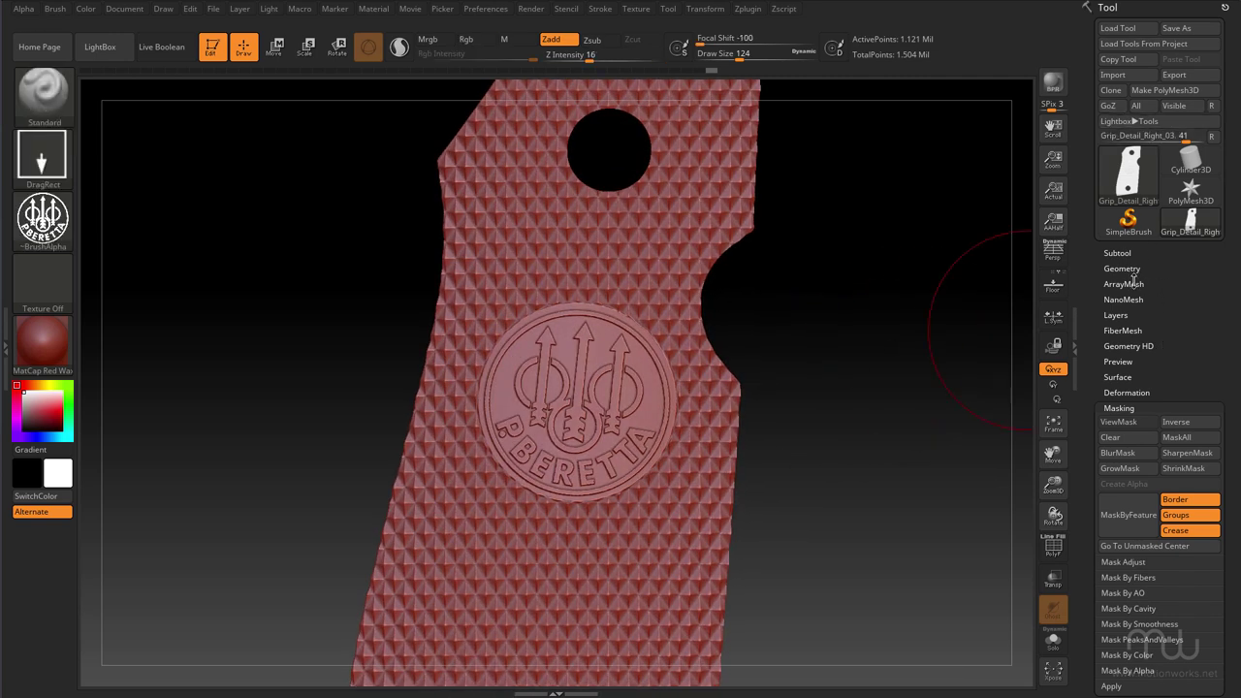
# Soften the knurling and logo edges with the Polish deformation.
pyautogui.click(1134, 392)
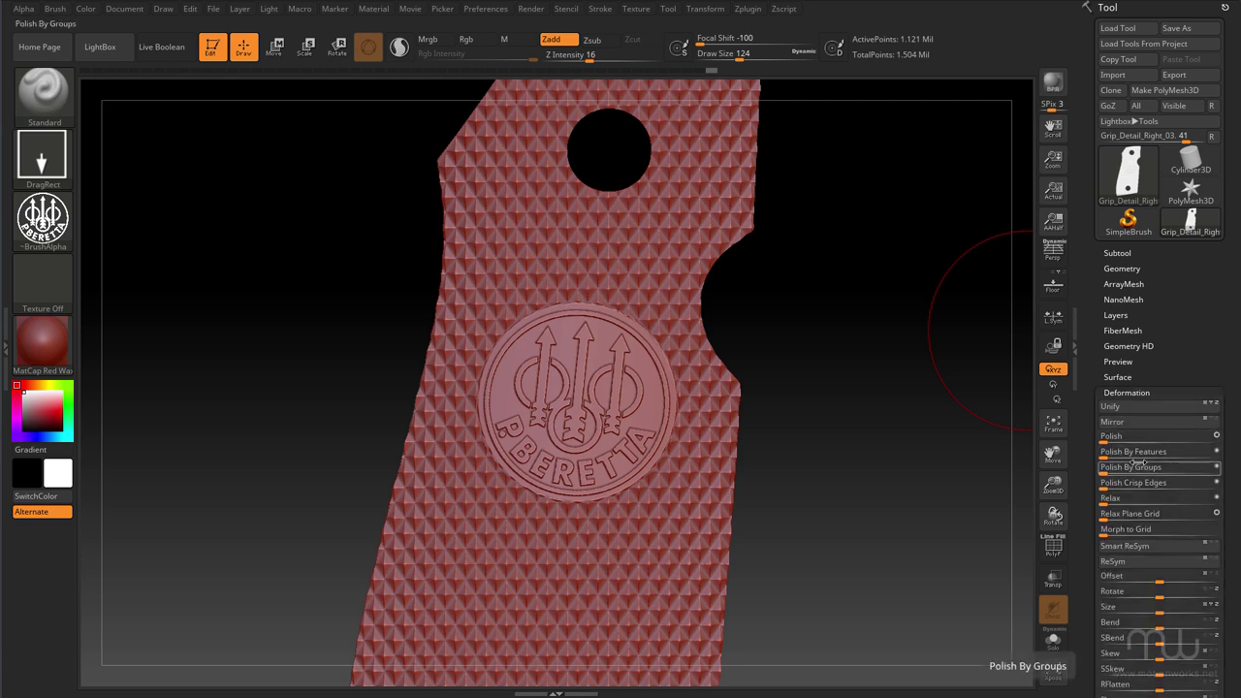
pyautogui.click(1136, 438)
pyautogui.moveTo(941, 448); pyautogui.dragTo(885, 406)
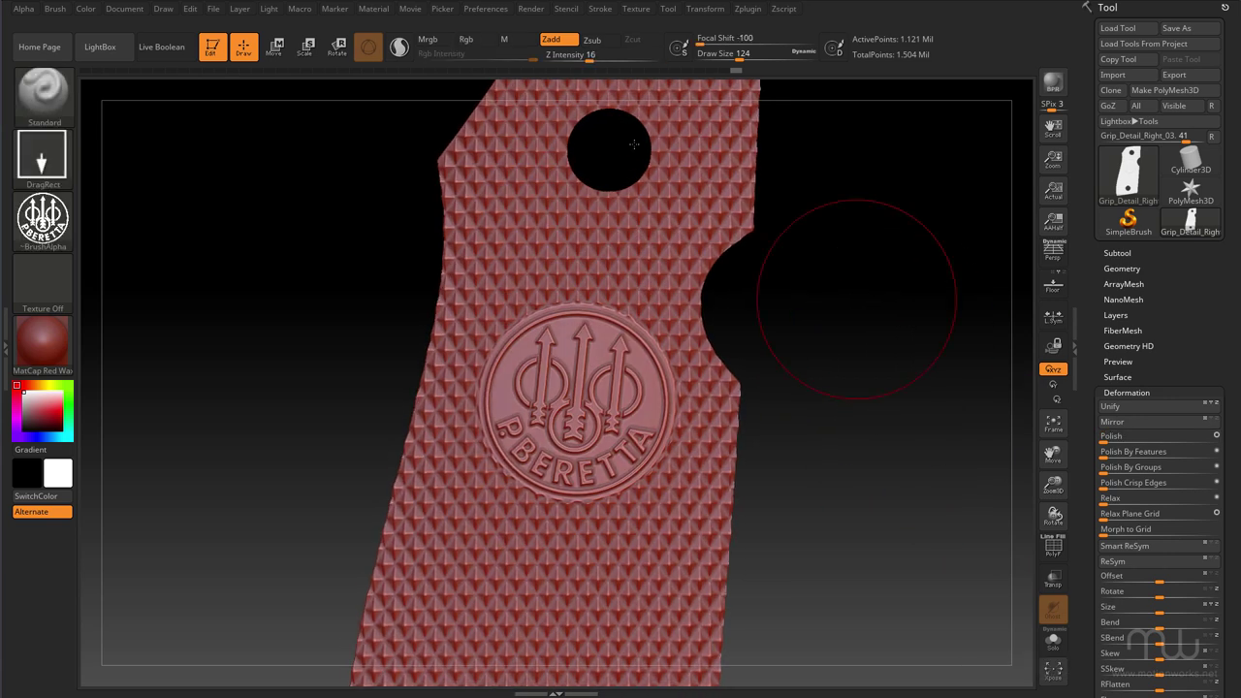
# Unhide the hole walls and side polygons of the grip.
pyautogui.press('ctrl')
pyautogui.keyDown('ctrl'); pyautogui.keyDown('shift'); pyautogui.click(789, 282); pyautogui.keyUp('shift'); pyautogui.keyUp('ctrl')
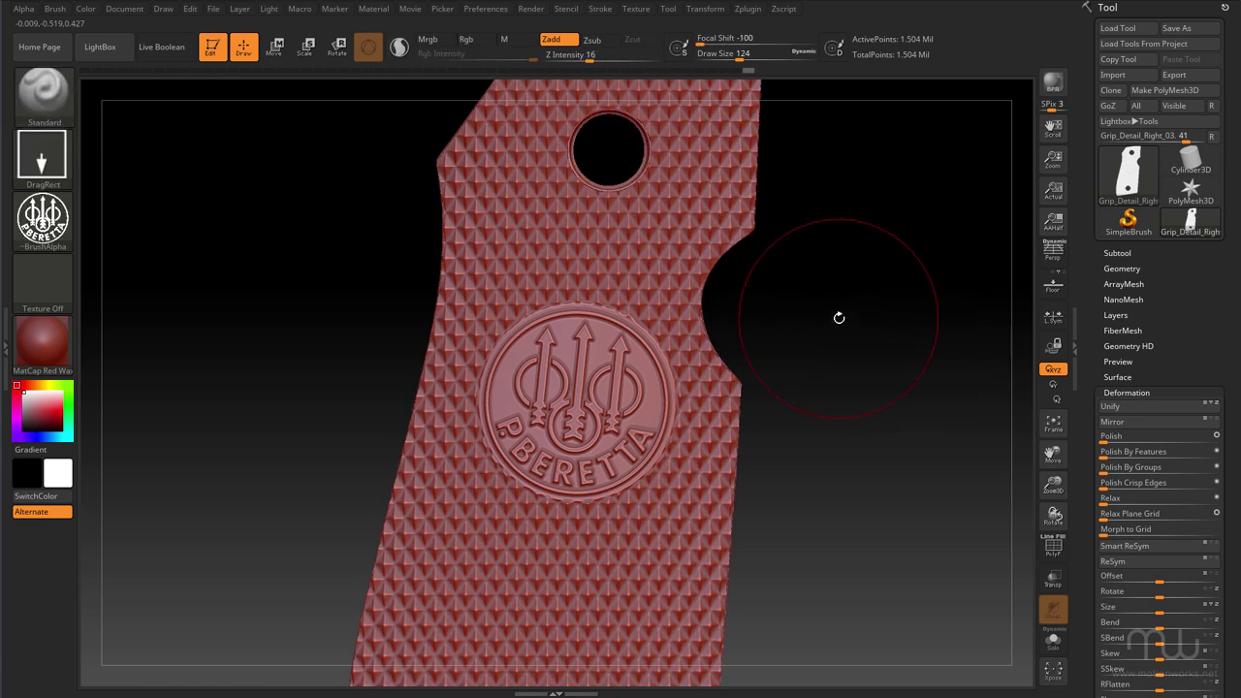
pyautogui.moveTo(820, 313)
pyautogui.mouseDown()
pyautogui.moveTo(862, 314)
pyautogui.moveTo(783, 315)
pyautogui.moveTo(816, 316)
pyautogui.mouseUp()
# Rotate the grip clockwise with the gizmo until its upper edge is level, return to draw mode and frame the whole grip.
pyautogui.keyDown('alt'); pyautogui.moveTo(827, 491); pyautogui.dragTo(797, 197); pyautogui.keyUp('alt')
pyautogui.keyDown('alt'); pyautogui.moveTo(812, 428); pyautogui.dragTo(812, 452); pyautogui.keyUp('alt')
pyautogui.keyDown('alt'); pyautogui.moveTo(806, 378); pyautogui.dragTo(812, 410); pyautogui.keyUp('alt')
pyautogui.keyDown('alt'); pyautogui.moveTo(808, 217); pyautogui.dragTo(806, 399); pyautogui.keyUp('alt')
pyautogui.keyDown('alt'); pyautogui.moveTo(809, 324); pyautogui.dragTo(811, 442); pyautogui.keyUp('alt')
pyautogui.keyDown('alt'); pyautogui.moveTo(813, 400); pyautogui.dragTo(816, 429); pyautogui.keyUp('alt')
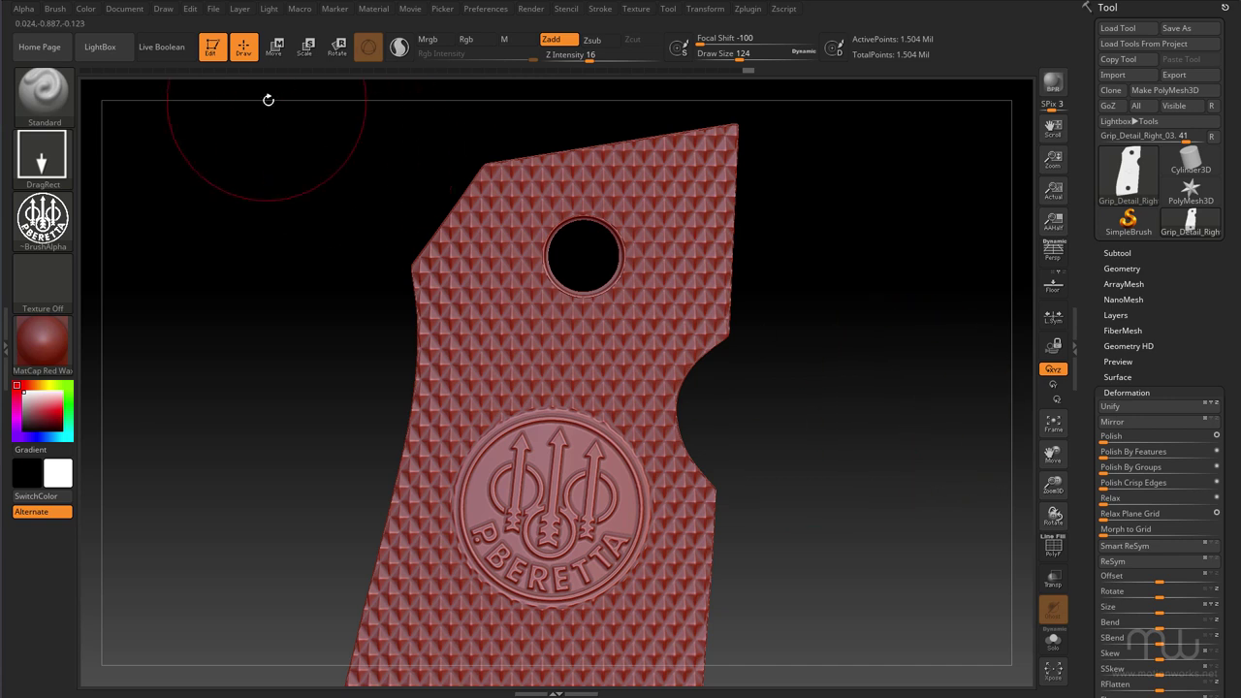
pyautogui.click(337, 46)
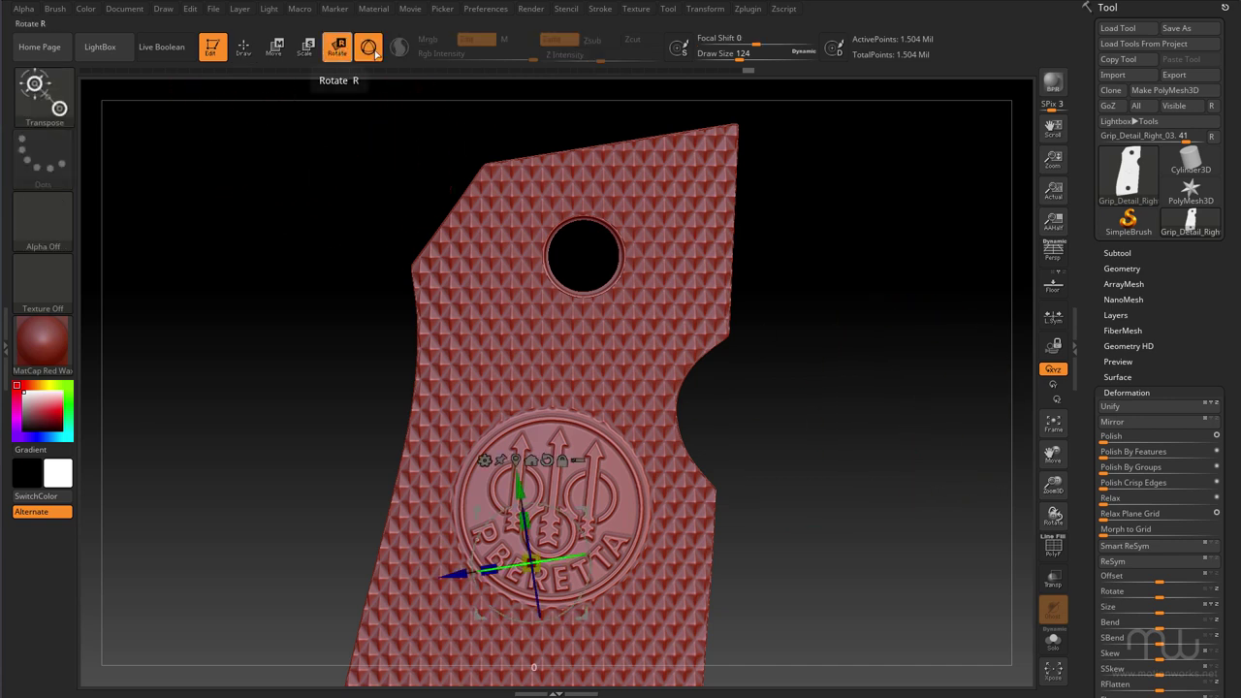
pyautogui.moveTo(556, 508); pyautogui.dragTo(845, 110)
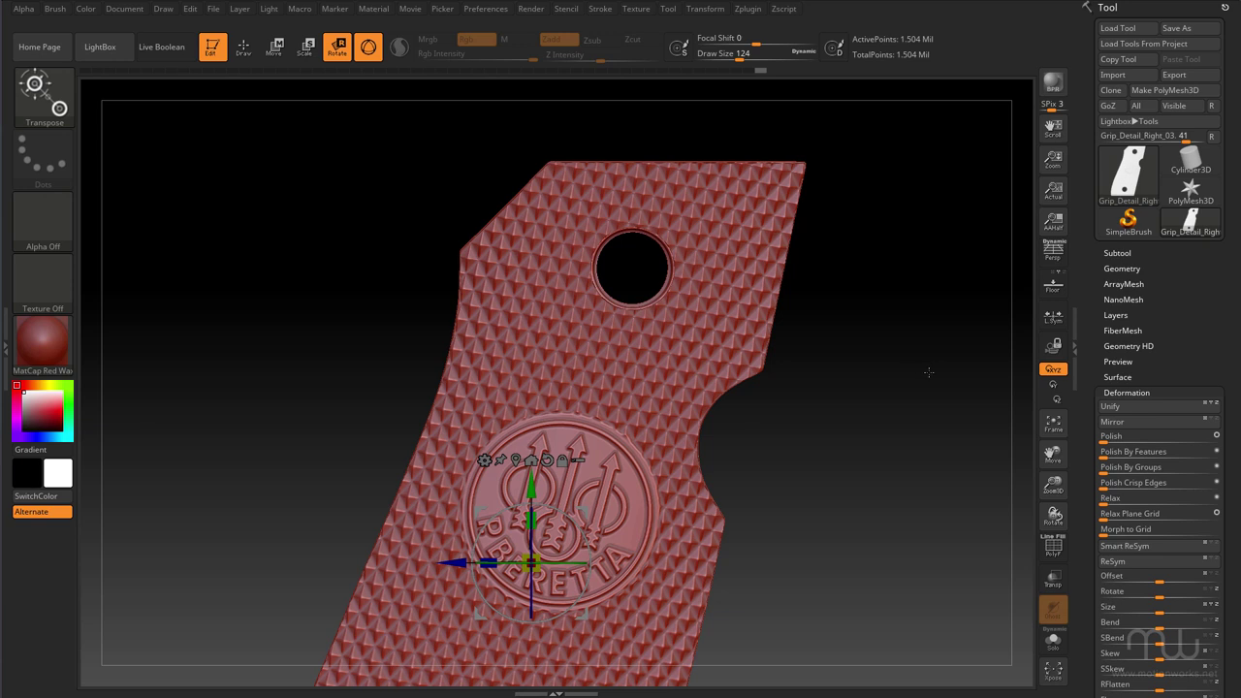
pyautogui.click(244, 47)
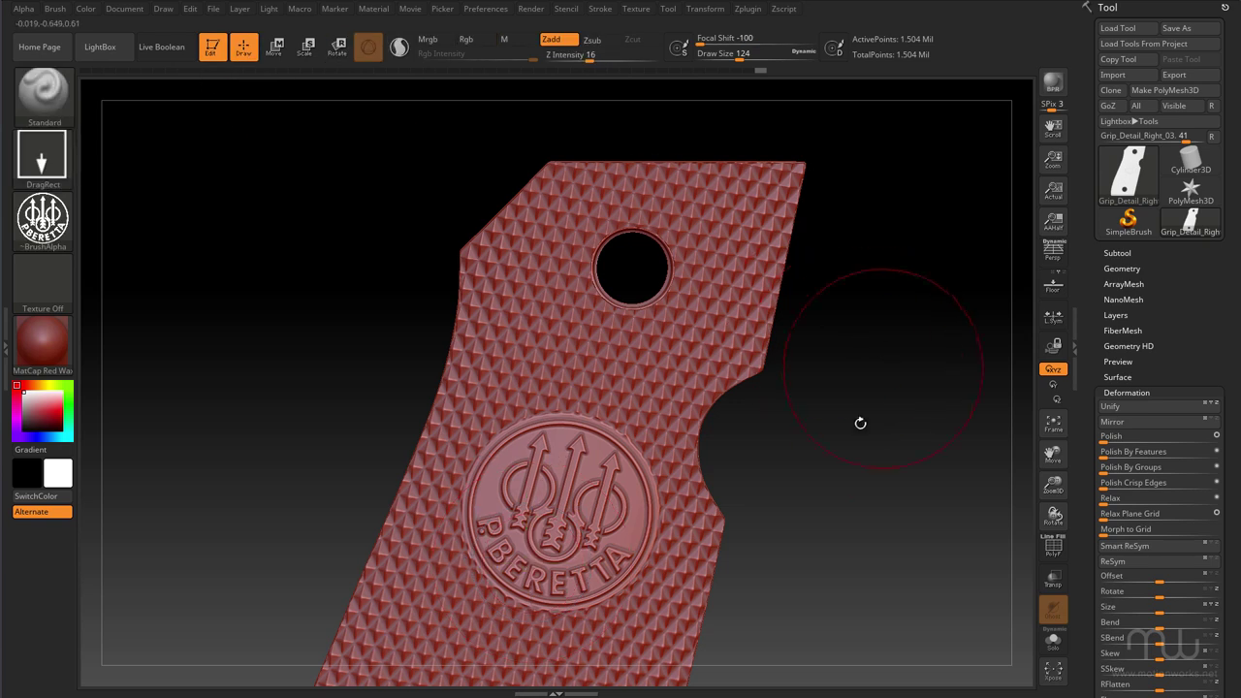
pyautogui.press('f')
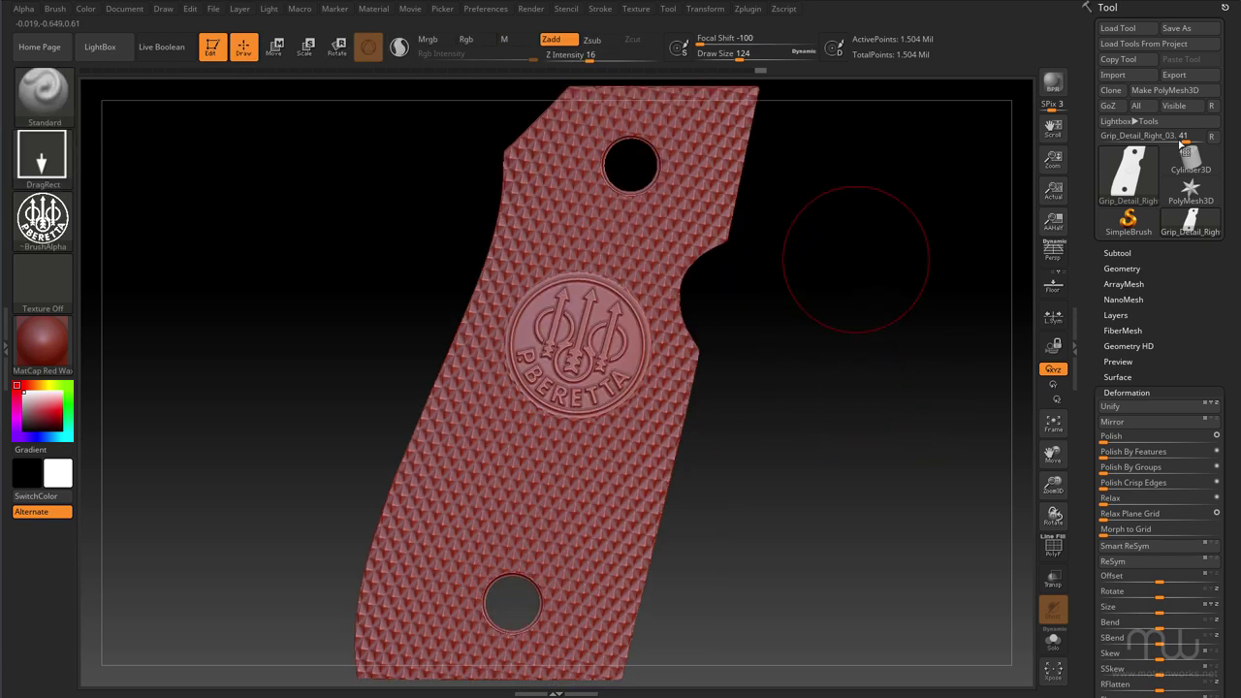
# Export the finished grip mesh to the ZBrush folder as an OBJ file named Grip_Detail_Right_03a.
pyautogui.click(1184, 77)
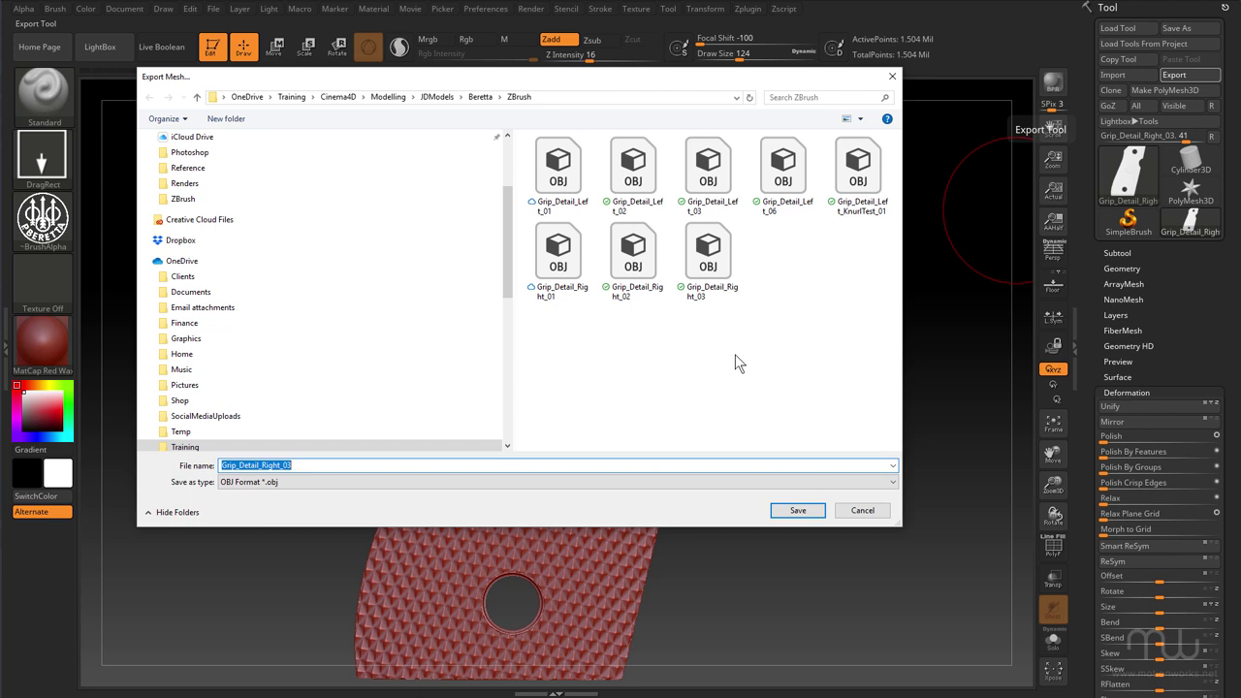
pyautogui.click(306, 465)
pyautogui.click(819, 513)
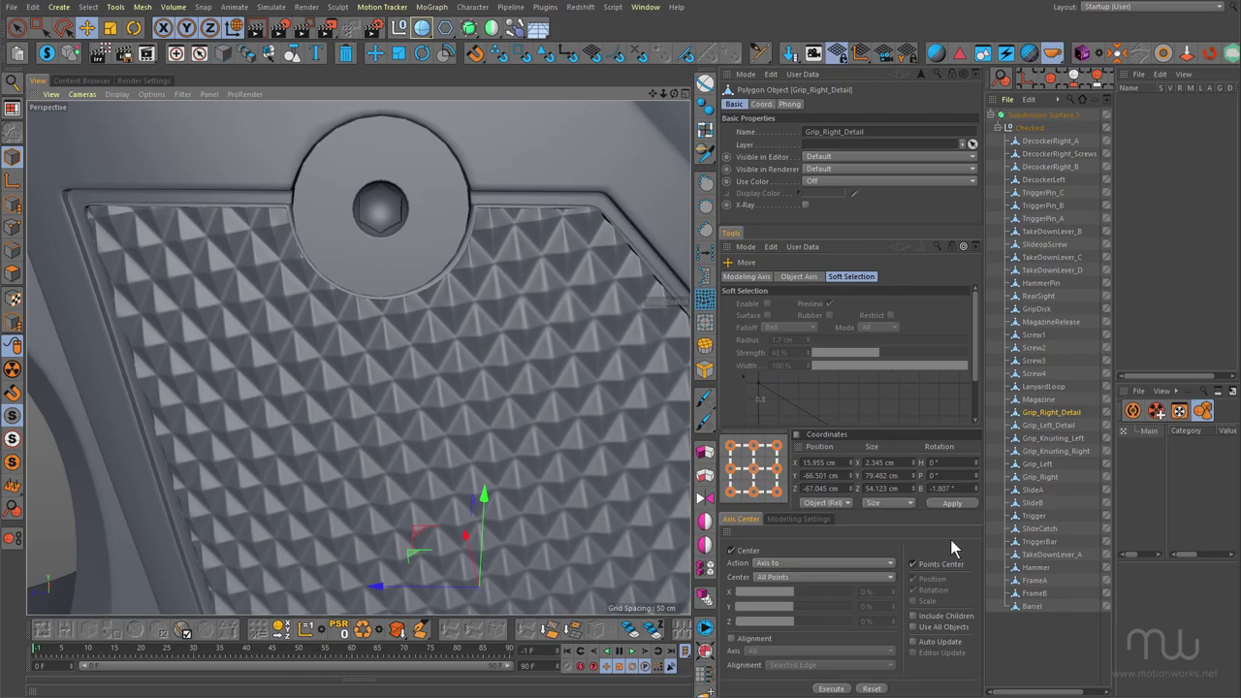
# Switch to Cinema 4D, bring the pistol's right grip into view and choose Grip_Detail_Right_03a to merge into the scene.
pyautogui.keyDown('alt'); pyautogui.moveTo(555, 343); pyautogui.dragTo(493, 382, button='right'); pyautogui.keyUp('alt')
pyautogui.keyDown('alt'); pyautogui.moveTo(493, 381); pyautogui.dragTo(954, 373); pyautogui.keyUp('alt')
pyautogui.moveTo(358, 358)
pyautogui.keyDown('alt'); pyautogui.mouseDown()
pyautogui.moveTo(291, 334)
pyautogui.moveTo(368, 351)
pyautogui.mouseUp(); pyautogui.keyUp('alt')
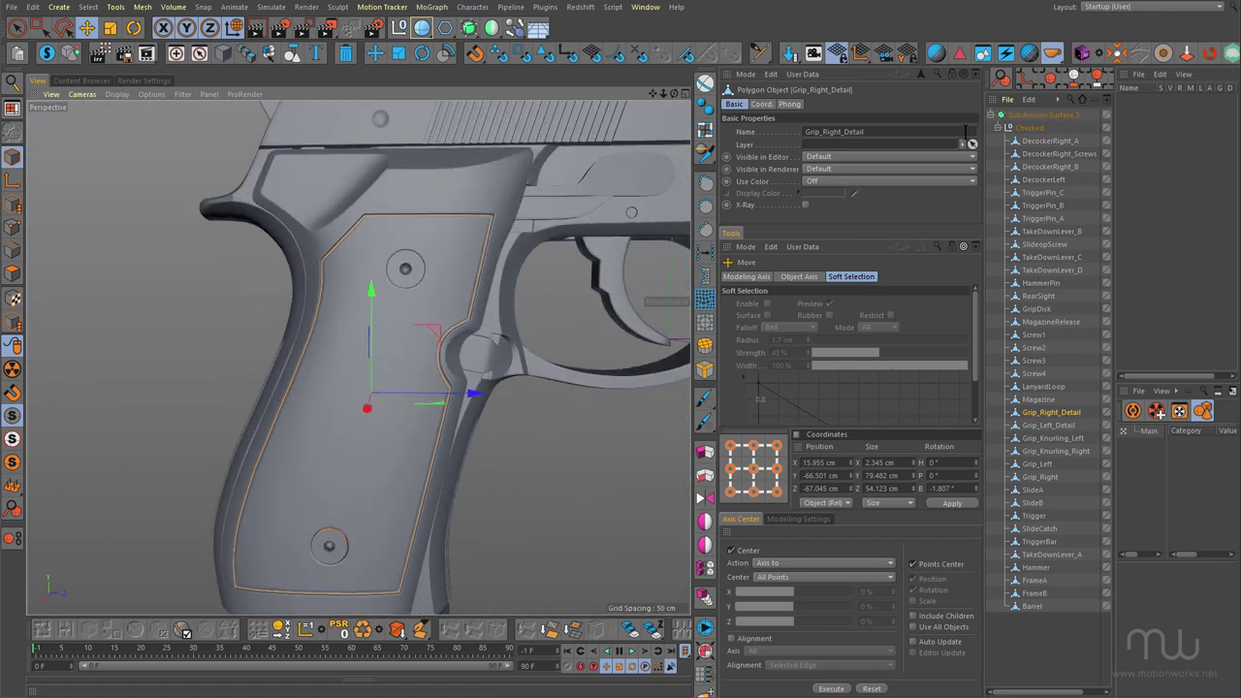
pyautogui.click(1008, 101)
pyautogui.click(1030, 122)
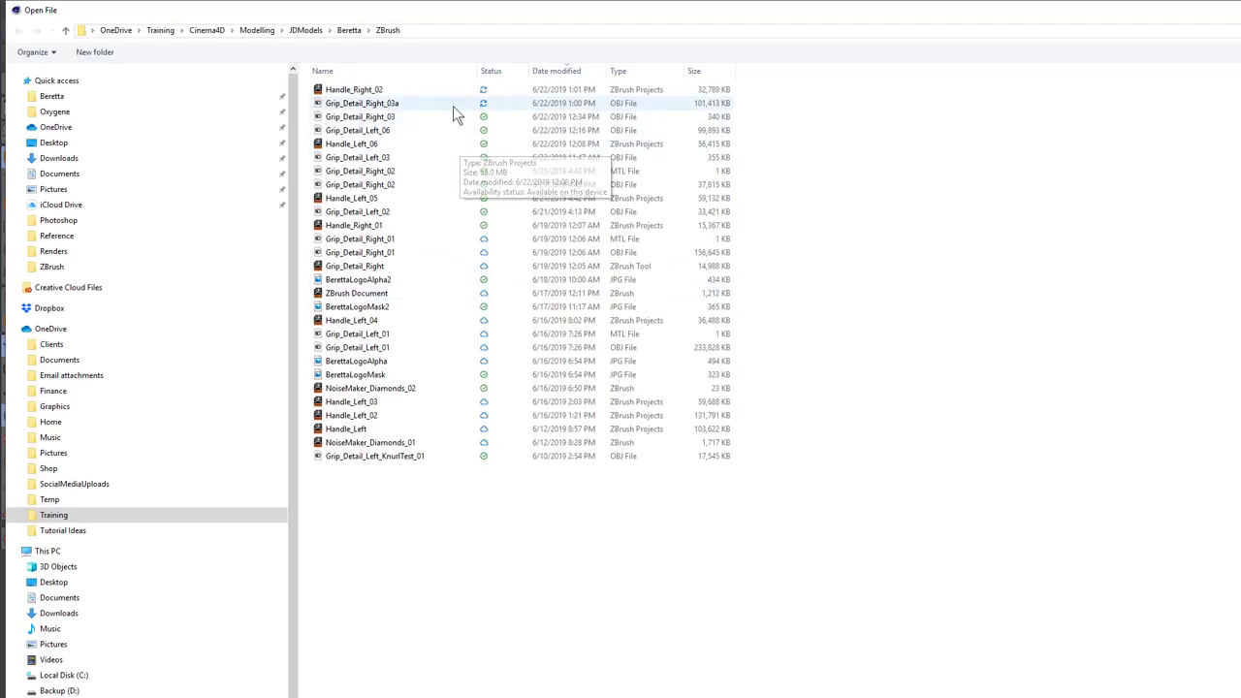
pyautogui.click(428, 105)
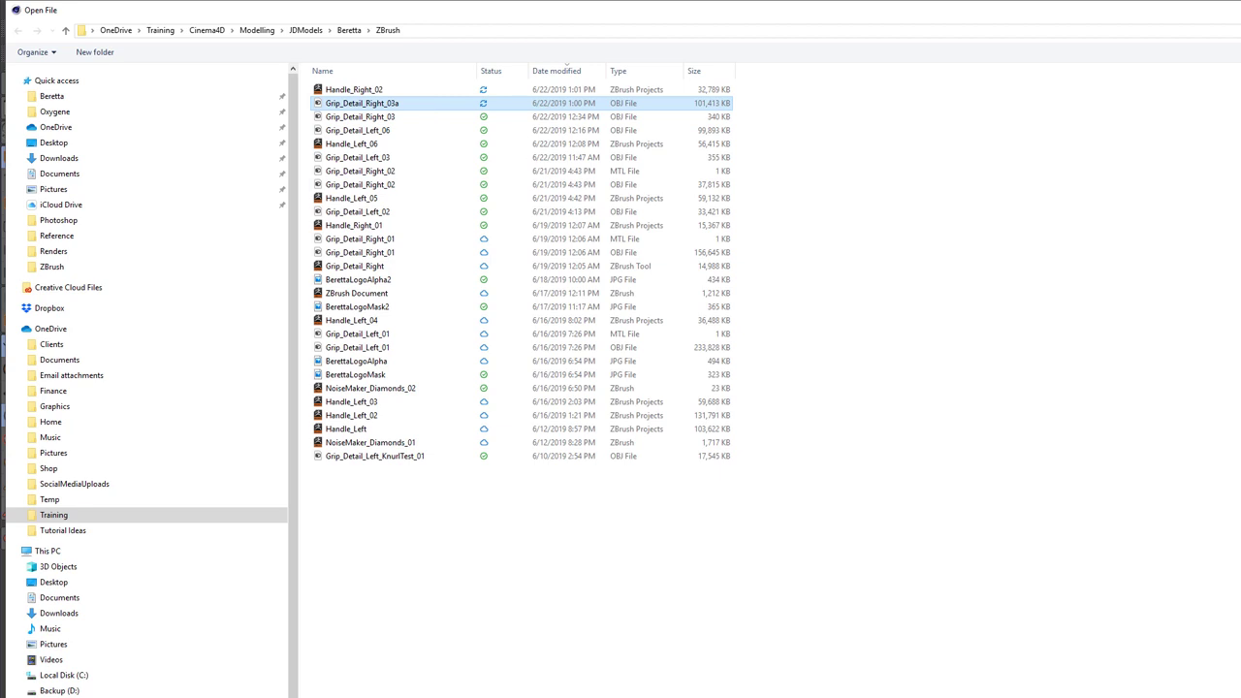
pyautogui.press('Return')
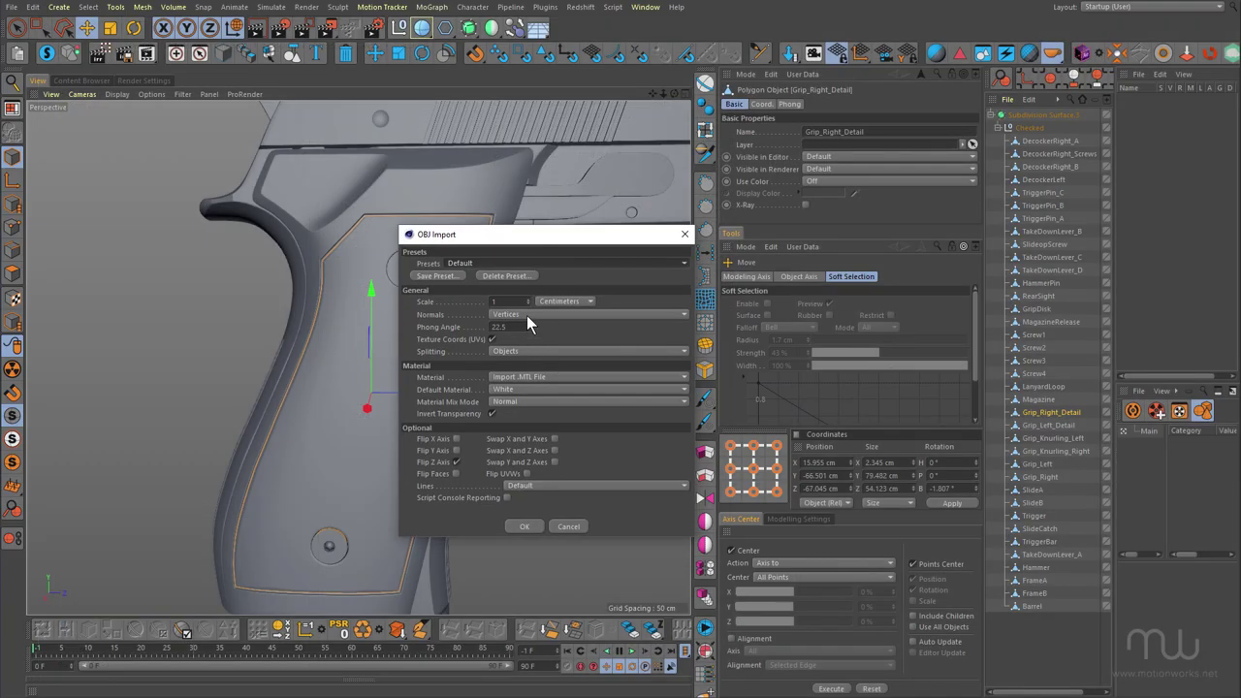
# Import the OBJ with splitting set to Combined and material set to No Material.
pyautogui.click(526, 350)
pyautogui.click(539, 362)
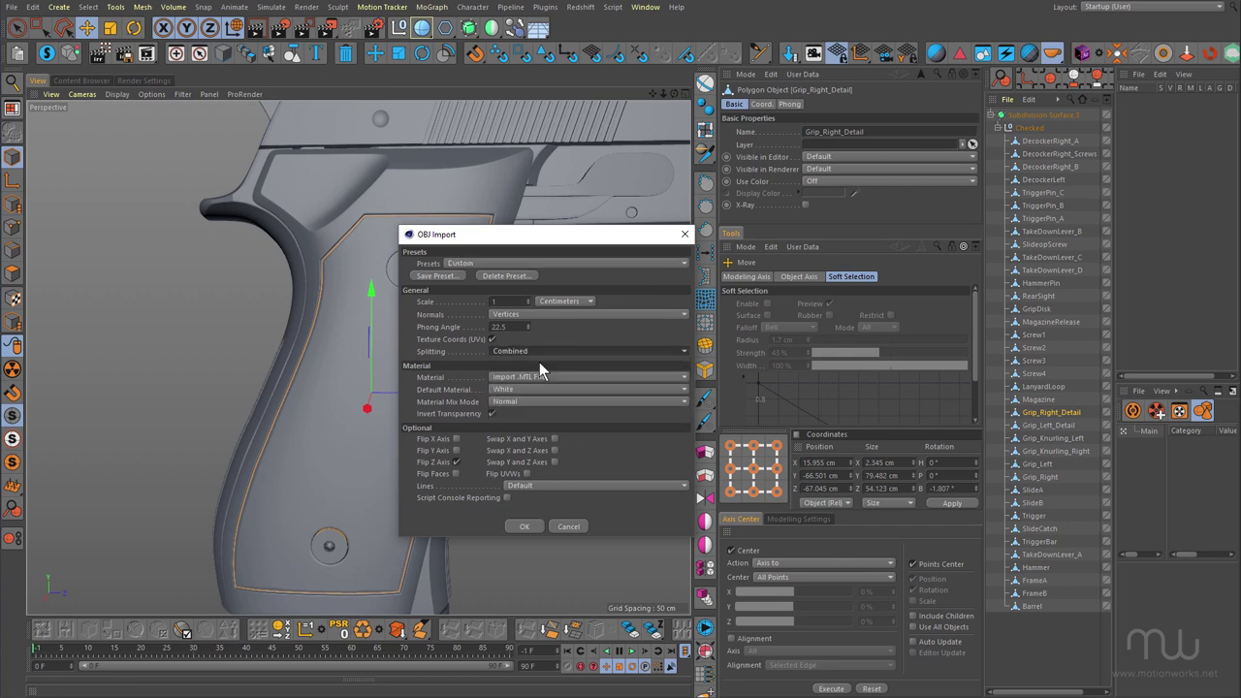
pyautogui.click(547, 378)
pyautogui.click(537, 392)
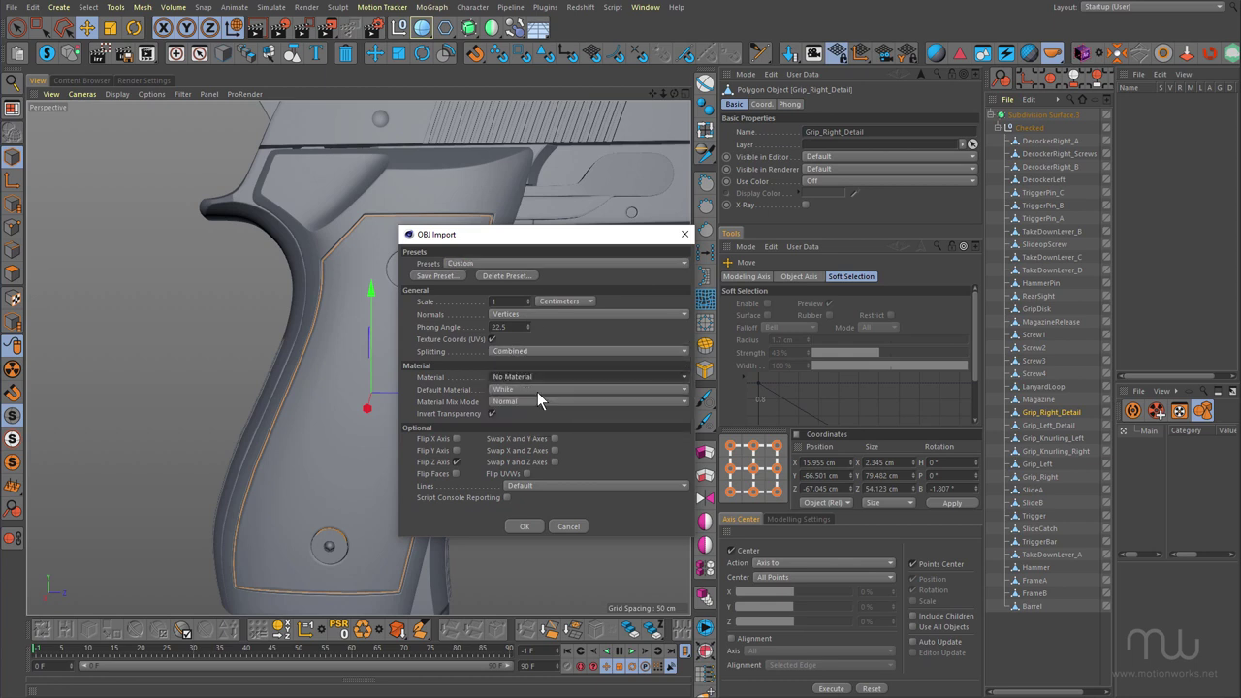
pyautogui.click(524, 526)
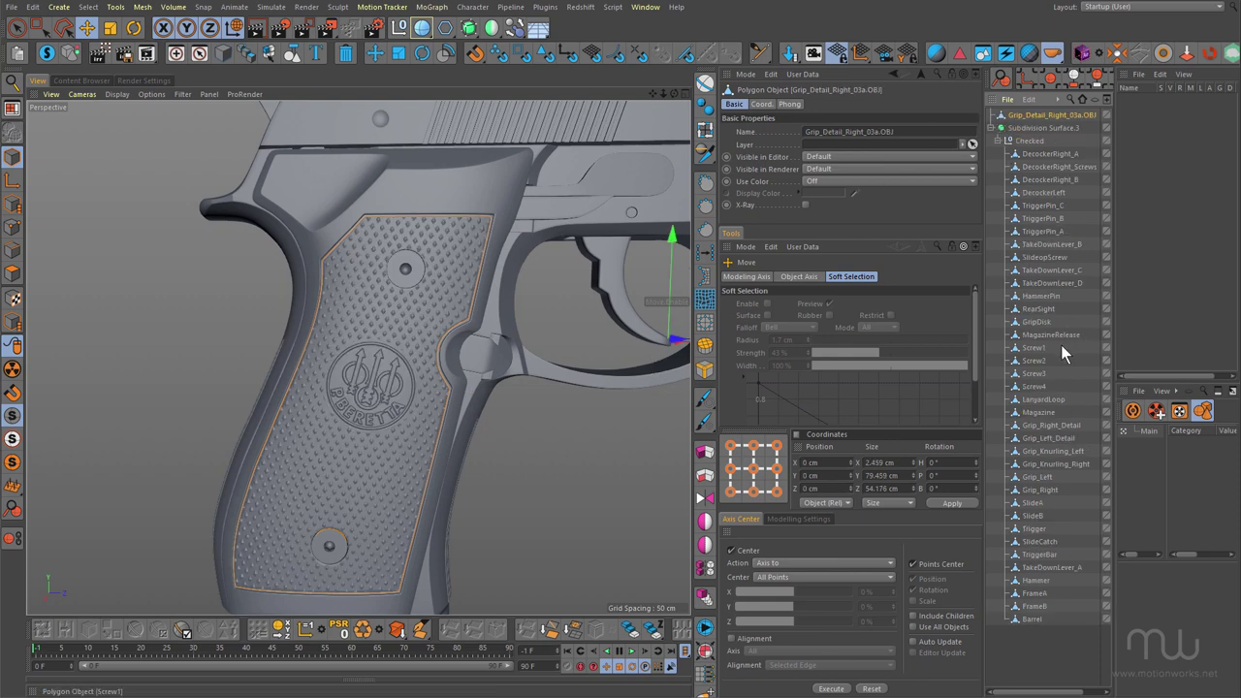
# Hide the original Grip_Right_Detail object in both the editor and the renderer, widening the object list to reach its visibility settings.
pyautogui.click(1062, 424)
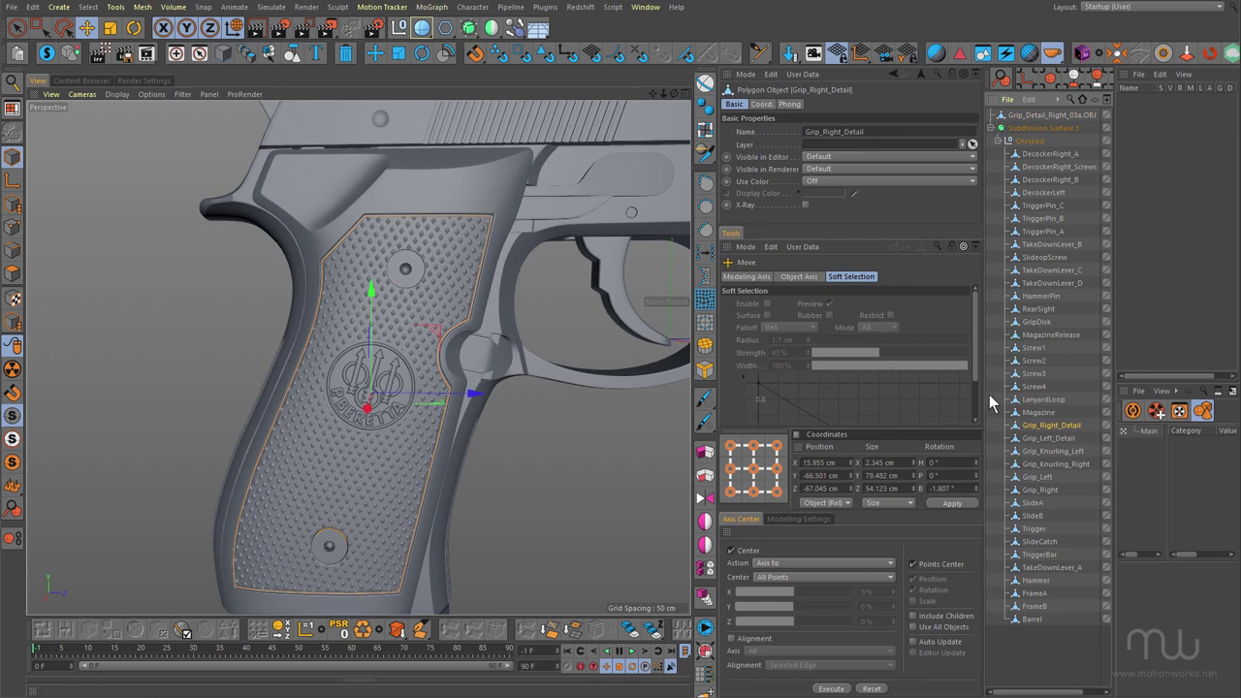
pyautogui.moveTo(984, 394); pyautogui.dragTo(930, 395)
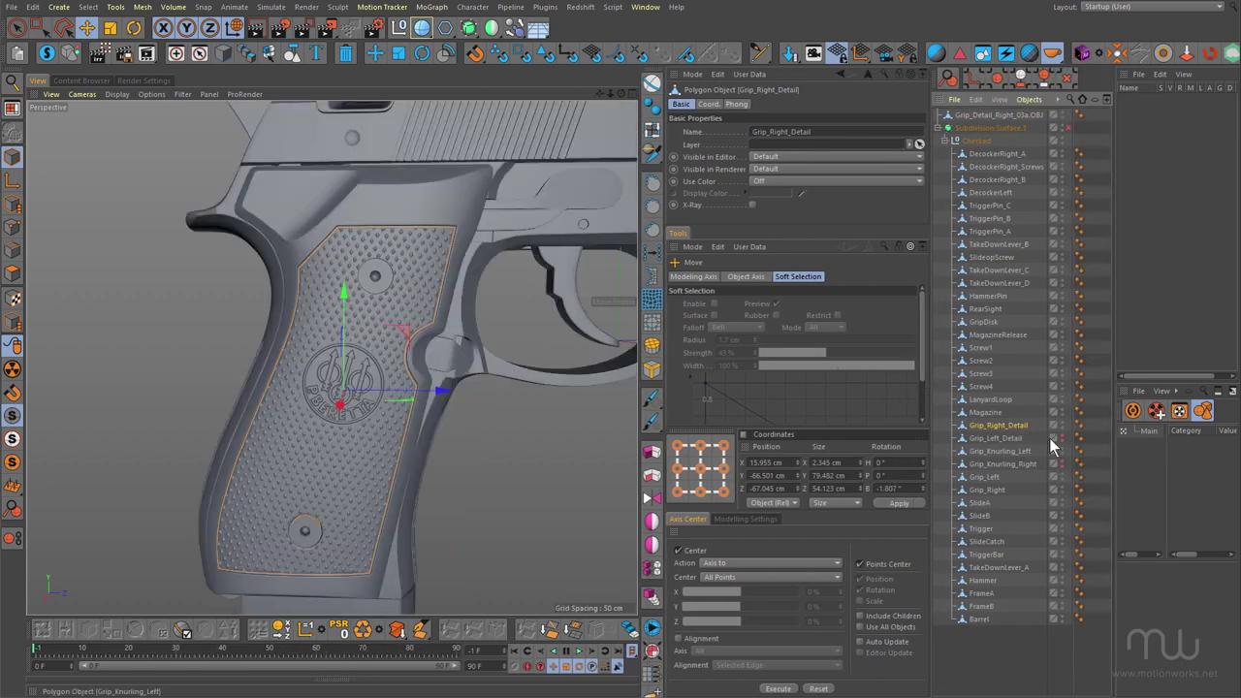
pyautogui.keyDown('alt'); pyautogui.click(1063, 426); pyautogui.keyUp('alt')
pyautogui.keyDown('alt'); pyautogui.click(1062, 426); pyautogui.keyUp('alt')
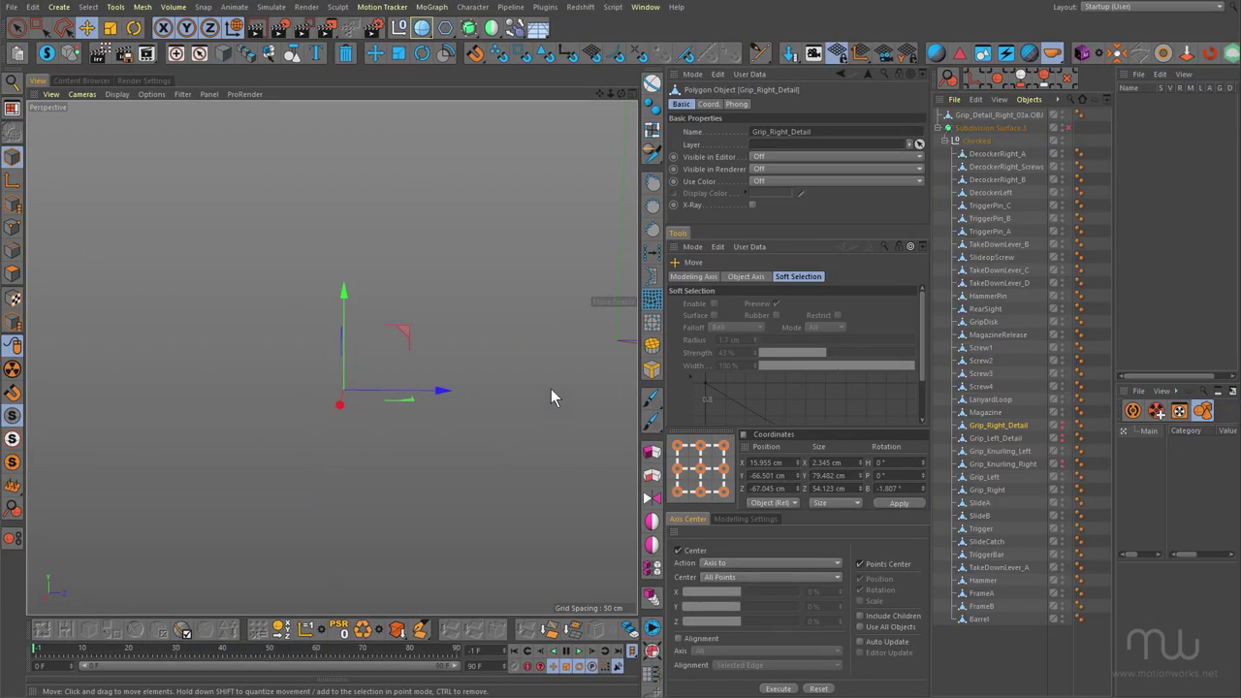
# Examine the imported grip's knurling and its fit against the surrounding frame edges from several angles.
pyautogui.keyDown('alt'); pyautogui.moveTo(378, 462); pyautogui.dragTo(414, 534, button='middle'); pyautogui.keyUp('alt')
pyautogui.keyDown('alt'); pyautogui.moveTo(392, 313); pyautogui.dragTo(450, 234, button='right'); pyautogui.keyUp('alt')
pyautogui.keyDown('alt'); pyautogui.moveTo(443, 271); pyautogui.dragTo(407, 492, button='middle'); pyautogui.keyUp('alt')
pyautogui.moveTo(369, 337)
pyautogui.keyDown('alt'); pyautogui.mouseDown()
pyautogui.moveTo(354, 361)
pyautogui.moveTo(308, 353)
pyautogui.moveTo(359, 329)
pyautogui.mouseUp(); pyautogui.keyUp('alt')
pyautogui.keyDown('alt'); pyautogui.moveTo(375, 325); pyautogui.dragTo(269, 318, button='right'); pyautogui.keyUp('alt')
pyautogui.keyDown('alt'); pyautogui.moveTo(269, 318); pyautogui.dragTo(299, 316); pyautogui.keyUp('alt')
pyautogui.keyDown('alt'); pyautogui.moveTo(213, 298); pyautogui.dragTo(309, 258, button='right'); pyautogui.keyUp('alt')
pyautogui.keyDown('alt'); pyautogui.moveTo(267, 282); pyautogui.dragTo(330, 276); pyautogui.keyUp('alt')
pyautogui.keyDown('alt'); pyautogui.moveTo(329, 277); pyautogui.dragTo(270, 334, button='right'); pyautogui.keyUp('alt')
pyautogui.keyDown('alt'); pyautogui.moveTo(470, 222); pyautogui.dragTo(397, 352, button='middle'); pyautogui.keyUp('alt')
pyautogui.moveTo(390, 288)
pyautogui.keyDown('alt'); pyautogui.mouseDown()
pyautogui.moveTo(418, 302)
pyautogui.moveTo(382, 271)
pyautogui.mouseUp(); pyautogui.keyUp('alt')
pyautogui.keyDown('alt'); pyautogui.moveTo(362, 256); pyautogui.dragTo(444, 240, button='right'); pyautogui.keyUp('alt')
pyautogui.keyDown('alt'); pyautogui.moveTo(328, 272); pyautogui.dragTo(299, 277); pyautogui.keyUp('alt')
# Switch to edge mode with nothing selected and display the shaded model with its wireframe lines.
pyautogui.click(234, 268)
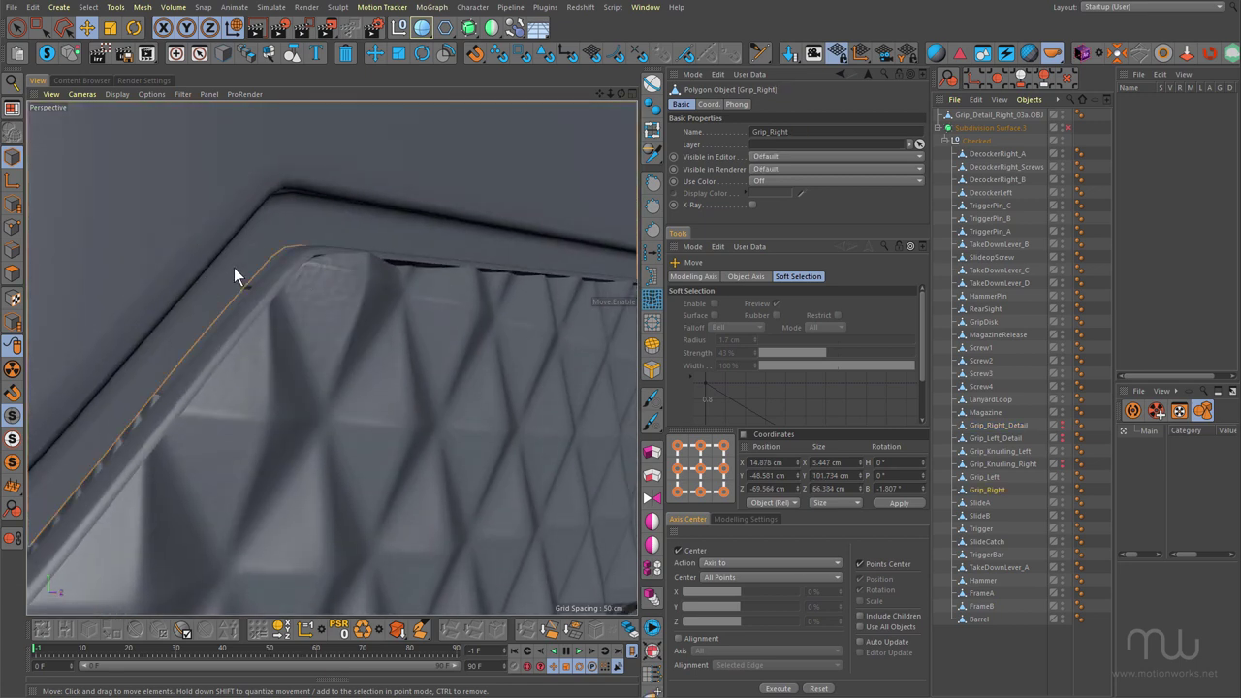
pyautogui.press('Return')
pyautogui.click(243, 248)
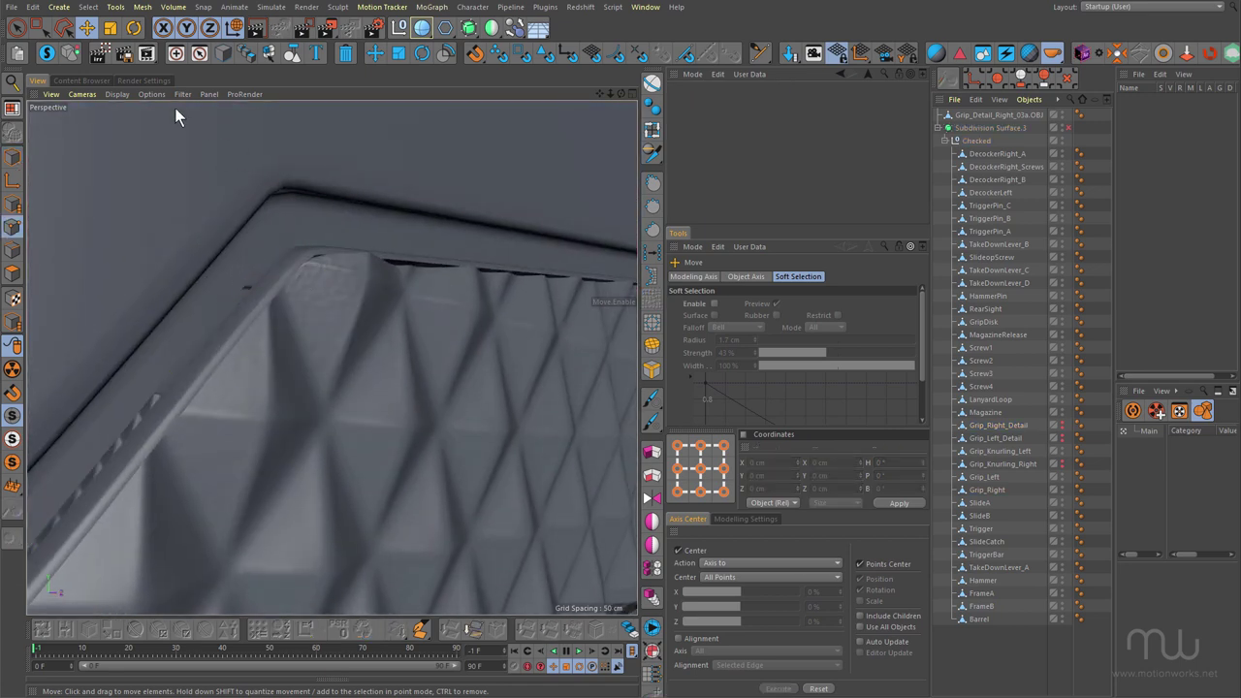
pyautogui.click(118, 94)
pyautogui.click(142, 121)
# Compare the mesh density of the imported grip panel and its Beretta logo with the surrounding pistol parts, close up and as a whole.
pyautogui.keyDown('alt'); pyautogui.moveTo(239, 255); pyautogui.dragTo(296, 276); pyautogui.keyUp('alt')
pyautogui.moveTo(254, 233)
pyautogui.keyDown('alt'); pyautogui.mouseDown()
pyautogui.moveTo(258, 266)
pyautogui.moveTo(210, 263)
pyautogui.moveTo(269, 250)
pyautogui.mouseUp(); pyautogui.keyUp('alt')
pyautogui.keyDown('alt'); pyautogui.moveTo(268, 245); pyautogui.dragTo(199, 290, button='right'); pyautogui.keyUp('alt')
pyautogui.keyDown('alt'); pyautogui.moveTo(199, 290); pyautogui.dragTo(262, 316); pyautogui.keyUp('alt')
pyautogui.keyDown('alt'); pyautogui.moveTo(262, 316); pyautogui.dragTo(296, 232, button='middle'); pyautogui.keyUp('alt')
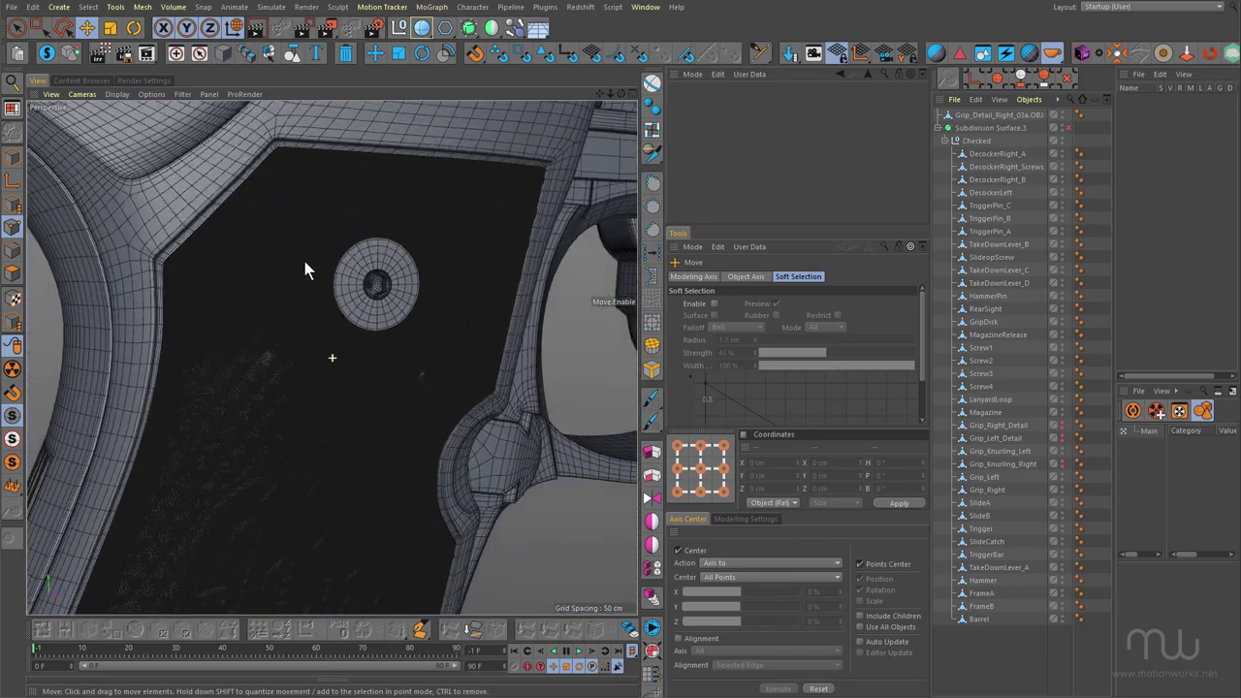
pyautogui.keyDown('alt'); pyautogui.moveTo(312, 378); pyautogui.dragTo(358, 344, button='right'); pyautogui.keyUp('alt')
pyautogui.keyDown('alt'); pyautogui.moveTo(359, 344); pyautogui.dragTo(351, 309); pyautogui.keyUp('alt')
pyautogui.keyDown('alt'); pyautogui.moveTo(351, 309); pyautogui.dragTo(344, 344, button='right'); pyautogui.keyUp('alt')
pyautogui.keyDown('alt'); pyautogui.moveTo(347, 352); pyautogui.dragTo(330, 400); pyautogui.keyUp('alt')
pyautogui.keyDown('alt'); pyautogui.moveTo(330, 294); pyautogui.dragTo(373, 293); pyautogui.keyUp('alt')
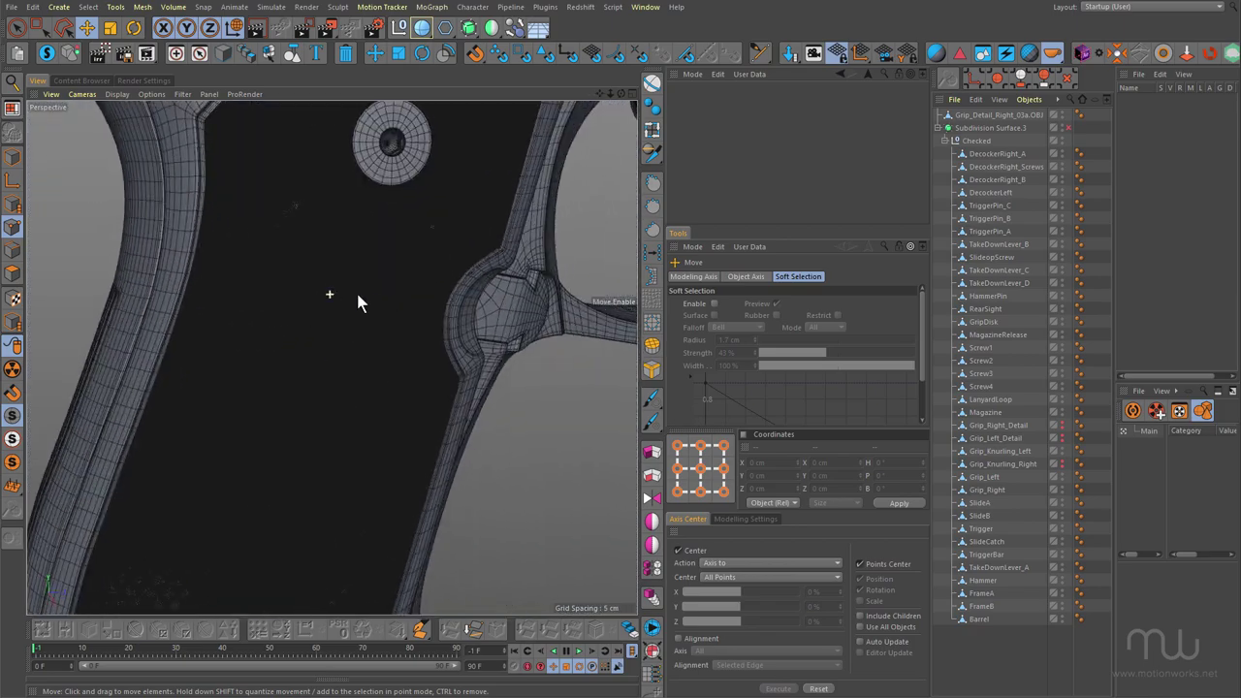
pyautogui.keyDown('alt'); pyautogui.moveTo(356, 294); pyautogui.dragTo(476, 273, button='right'); pyautogui.keyUp('alt')
pyautogui.keyDown('alt'); pyautogui.moveTo(401, 277); pyautogui.dragTo(388, 251); pyautogui.keyUp('alt')
pyautogui.keyDown('alt'); pyautogui.moveTo(385, 287); pyautogui.dragTo(346, 319, button='right'); pyautogui.keyUp('alt')
pyautogui.keyDown('alt'); pyautogui.moveTo(332, 358); pyautogui.dragTo(367, 258); pyautogui.keyUp('alt')
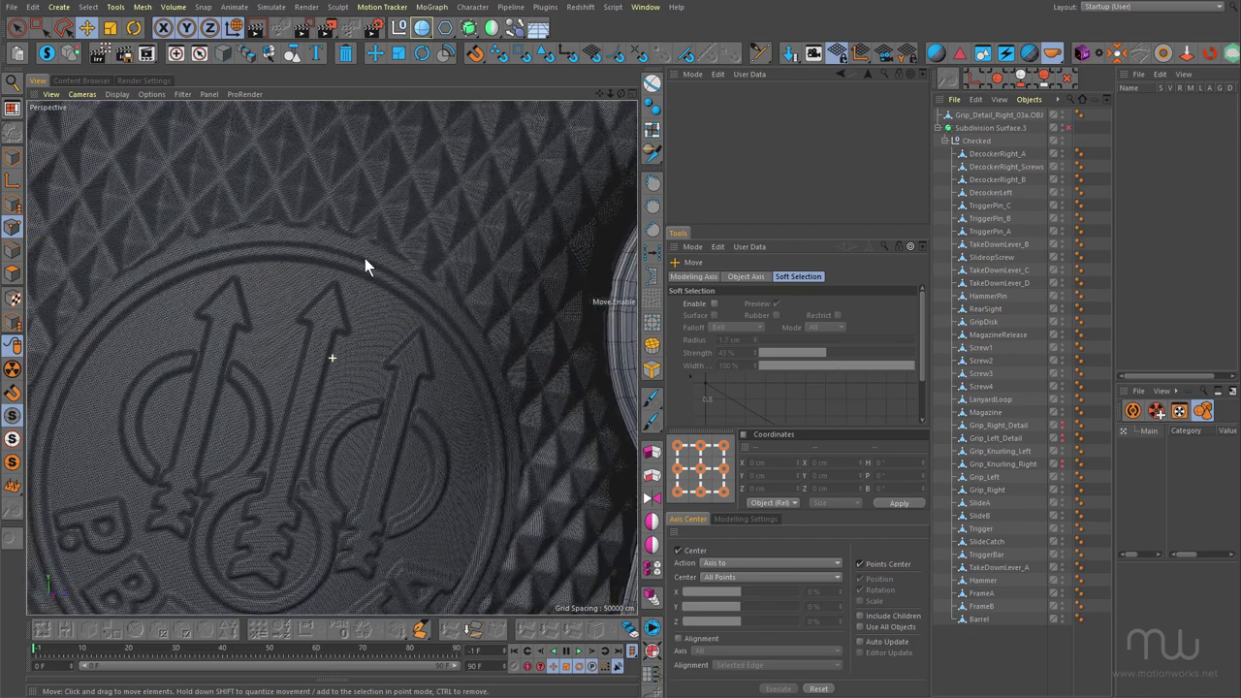
pyautogui.keyDown('alt'); pyautogui.moveTo(340, 271); pyautogui.dragTo(329, 324, button='right'); pyautogui.keyUp('alt')
pyautogui.keyDown('alt'); pyautogui.moveTo(329, 325); pyautogui.dragTo(332, 362, button='middle'); pyautogui.keyUp('alt')
pyautogui.keyDown('alt'); pyautogui.moveTo(332, 362); pyautogui.dragTo(279, 379); pyautogui.keyUp('alt')
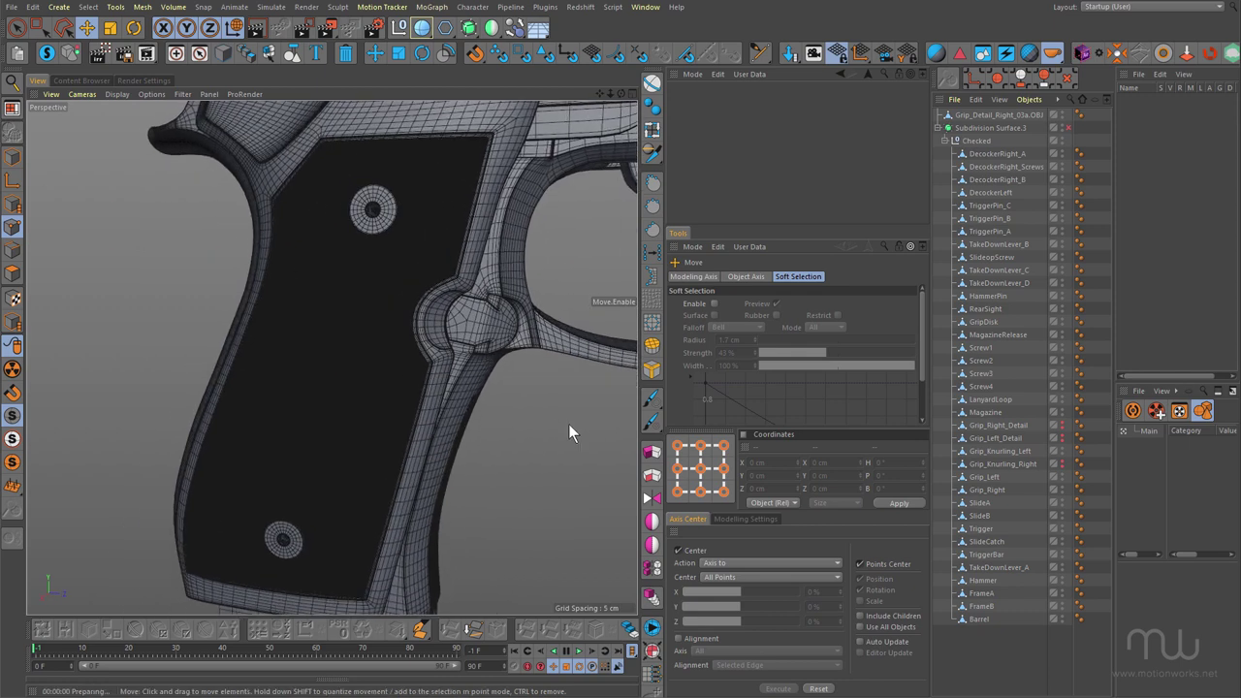